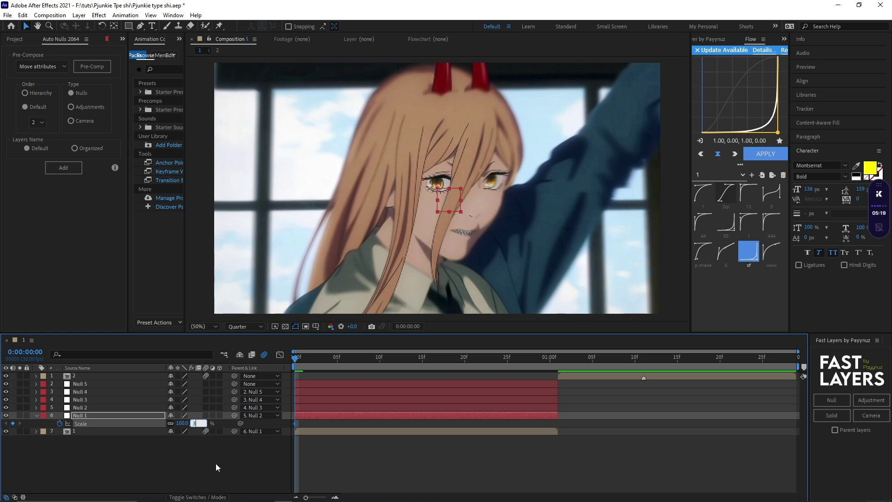
- Animate Null 1's scale from 350% at the first frame to 100% at frame 28
type("50")
key("Return")
left_click_drag(302, 366, 542, 371)
left_click(196, 423)
type("10")
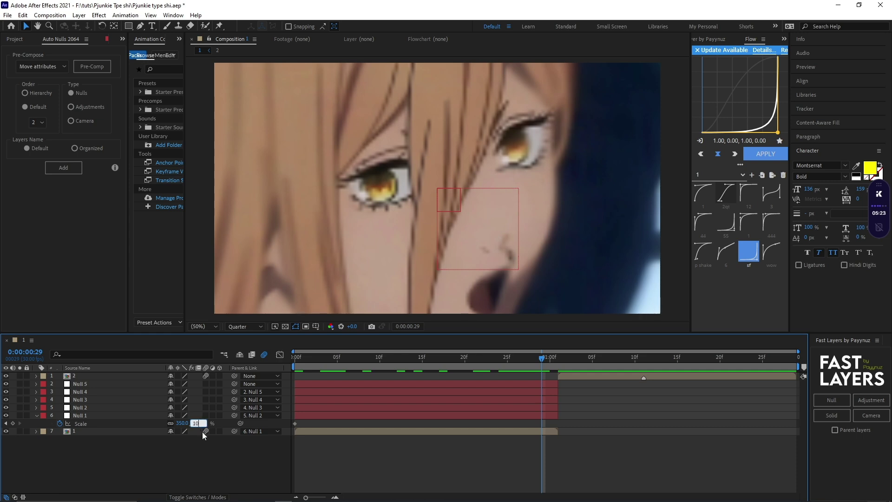
type("0")
key("Return")
left_click(540, 425)
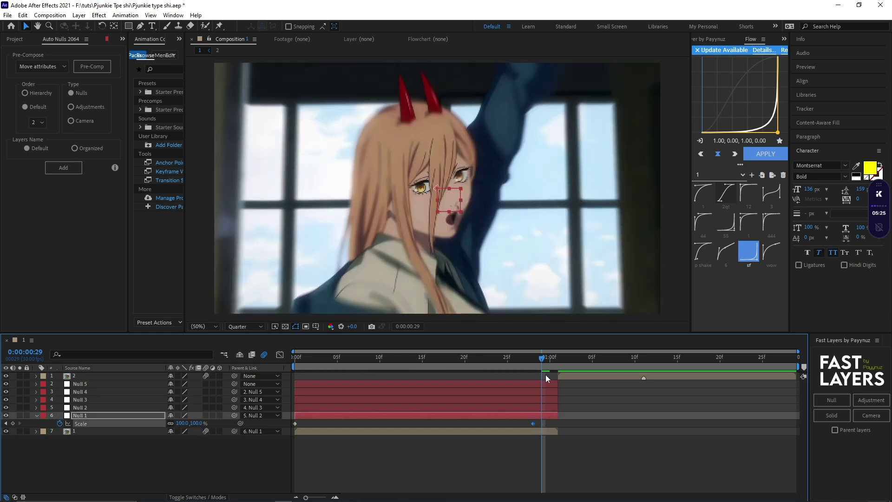
left_click_drag(540, 362, 293, 366)
left_click(274, 464)
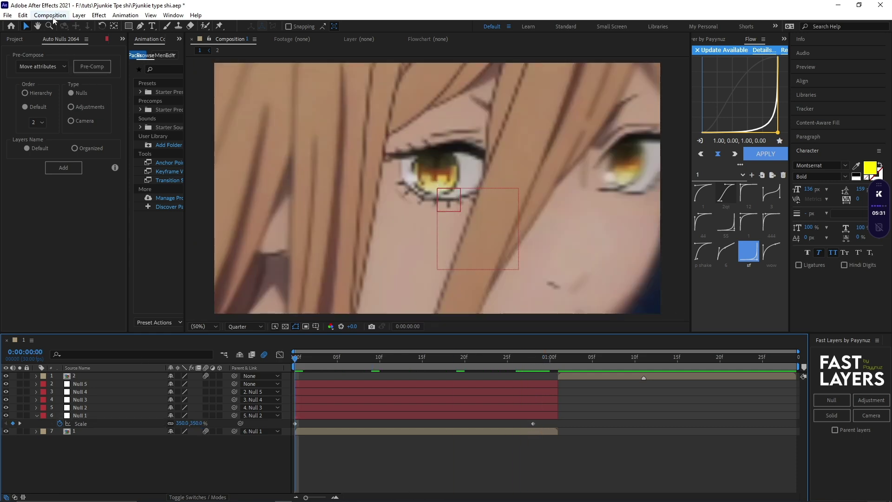
- Check the motion blur values in the composition's advanced settings without changing them
left_click(54, 18)
left_click(68, 40)
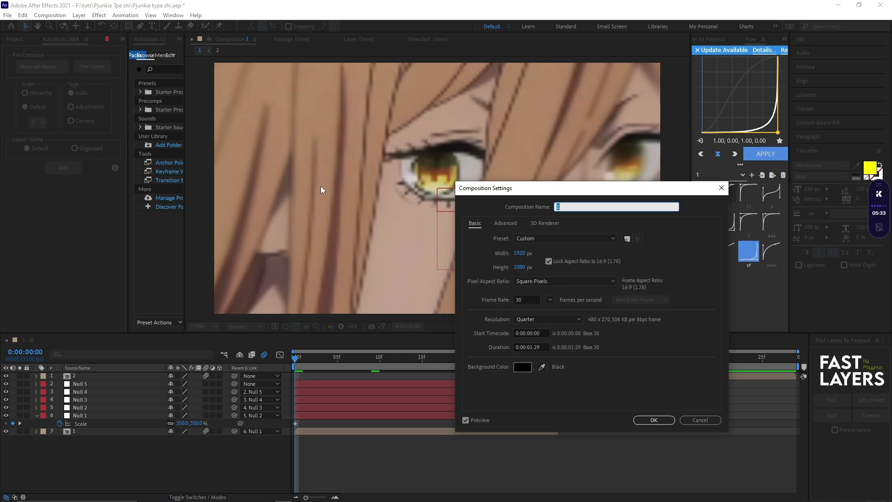
left_click(505, 224)
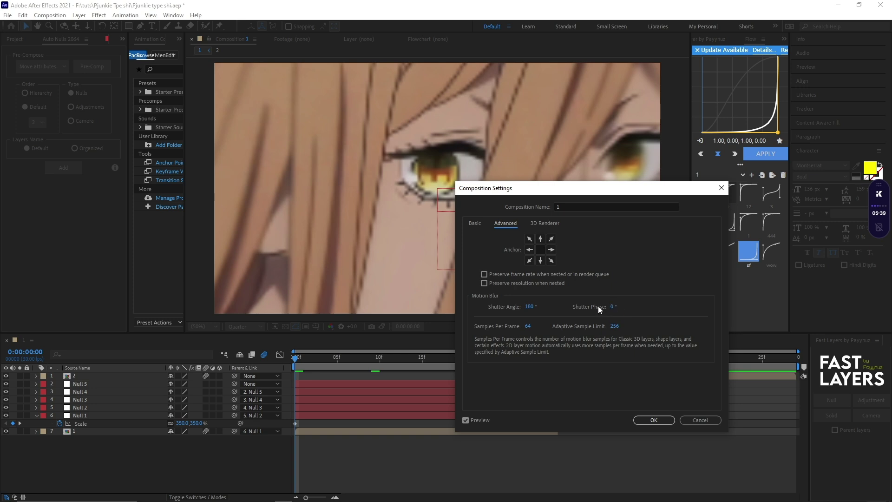
left_click(701, 419)
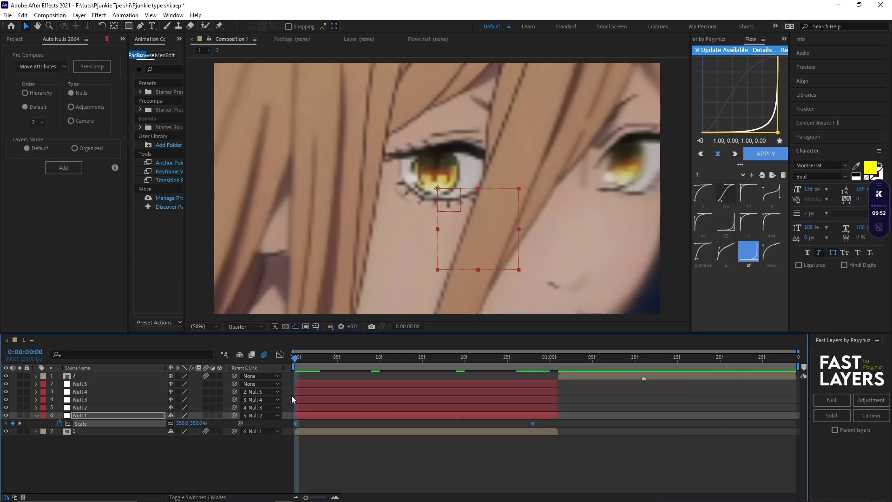
- Apply Easy Ease to Null 1's scale keyframes and reshape the value curve to drop steeply at the start and flatten out
key("F9")
left_click(280, 356)
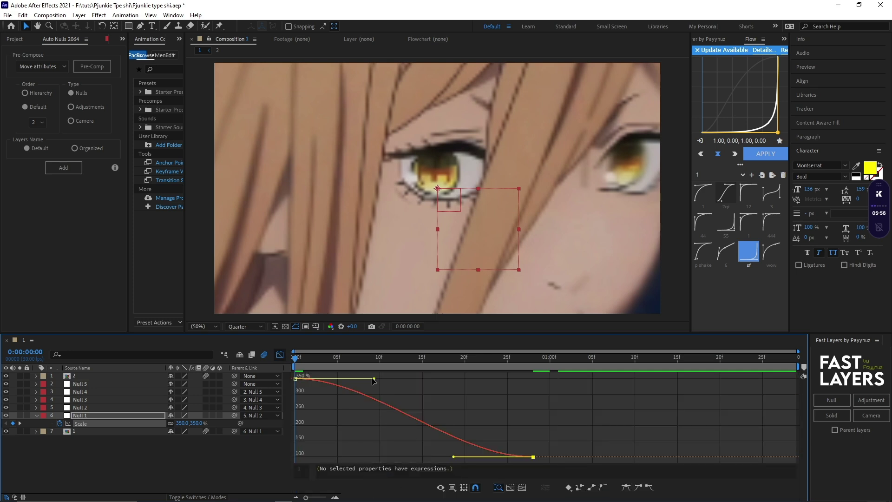
left_click_drag(374, 381, 301, 437)
left_click_drag(454, 457, 327, 457)
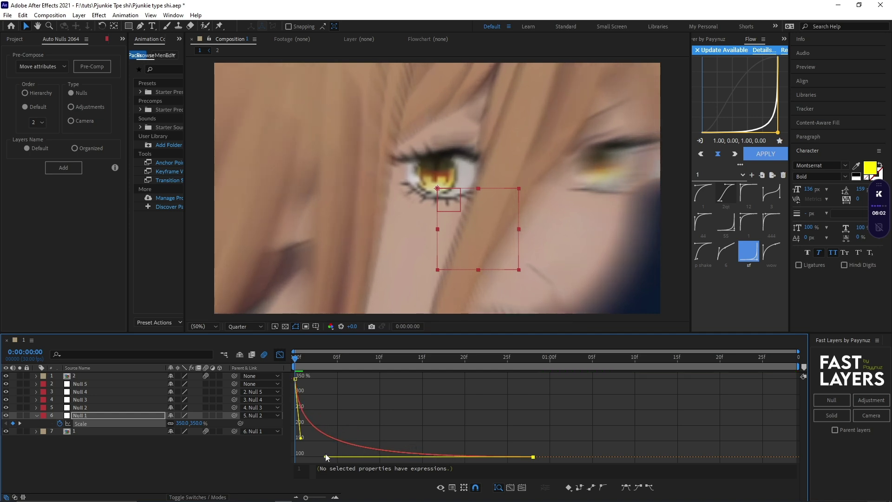
- Play back the eased Null 1 zoom-out and return to the layer timeline
key("space")
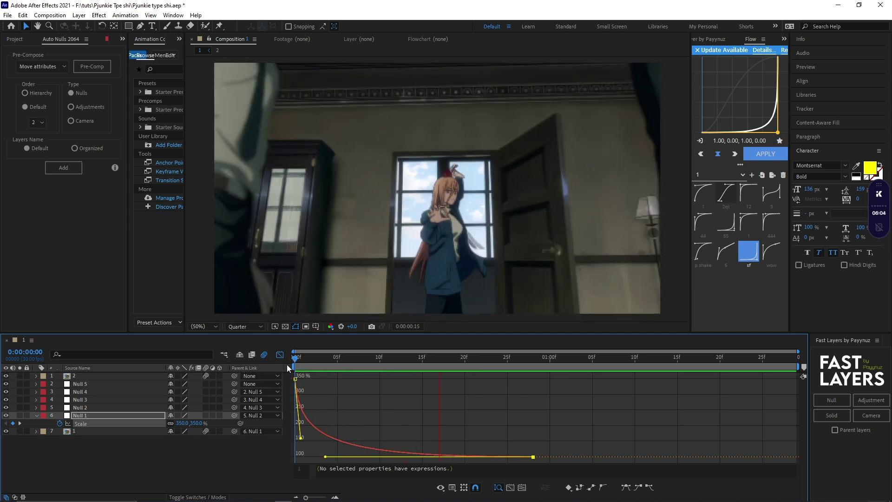
key("space")
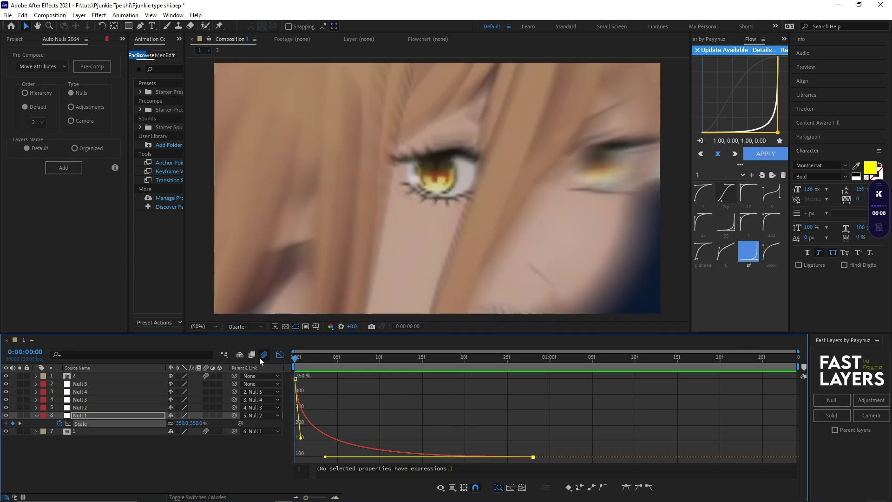
key("space")
left_click(280, 355)
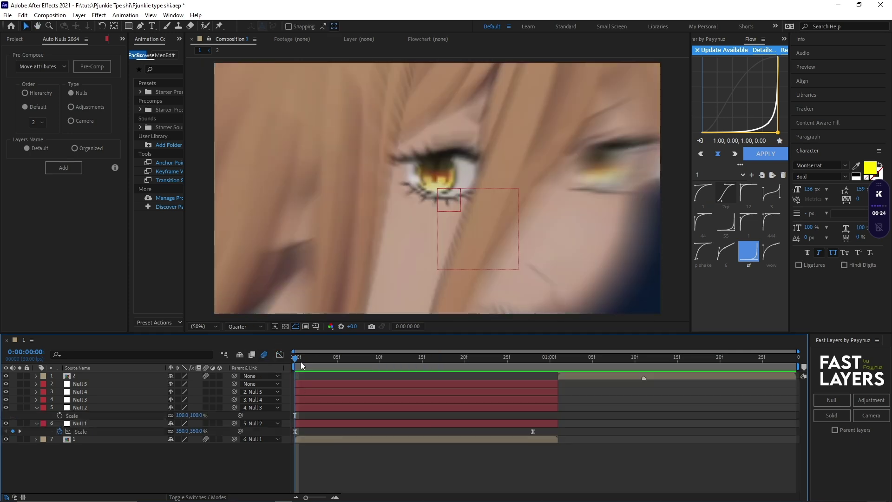
- Start keyframing Null 2's scale with a 100% keyframe at frame 20
left_click_drag(300, 361, 484, 394)
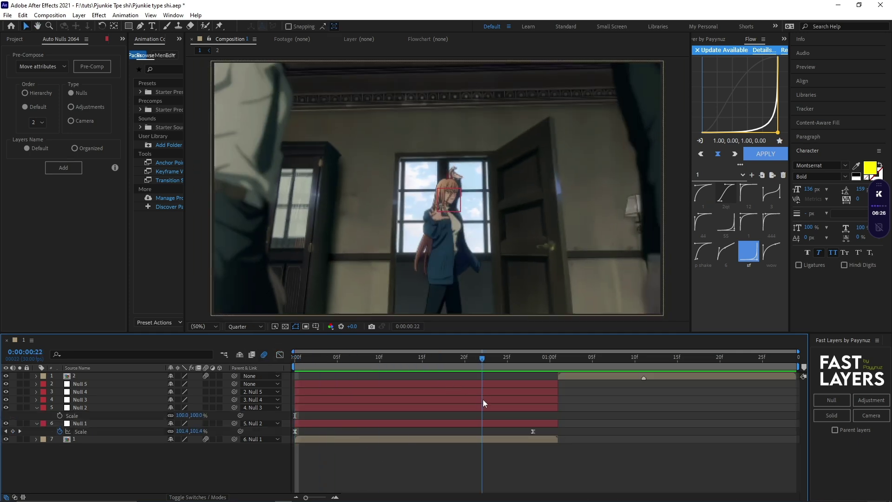
left_click(479, 407)
left_click(463, 360)
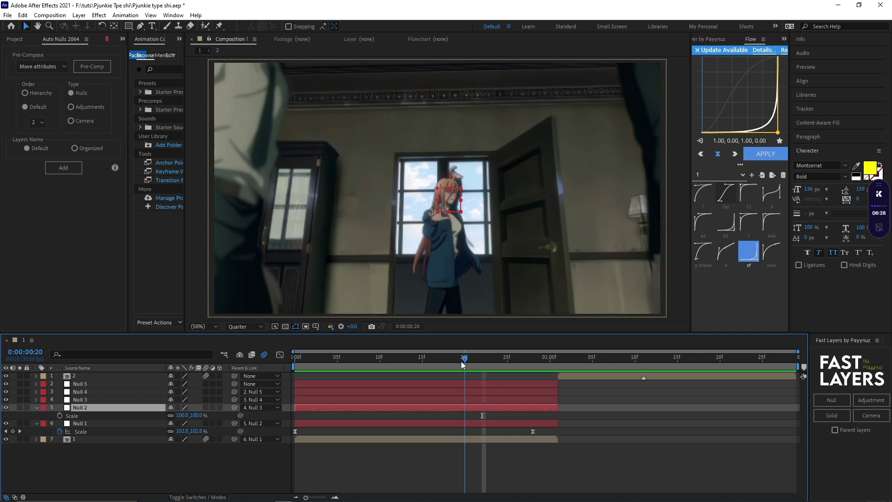
left_click(60, 416)
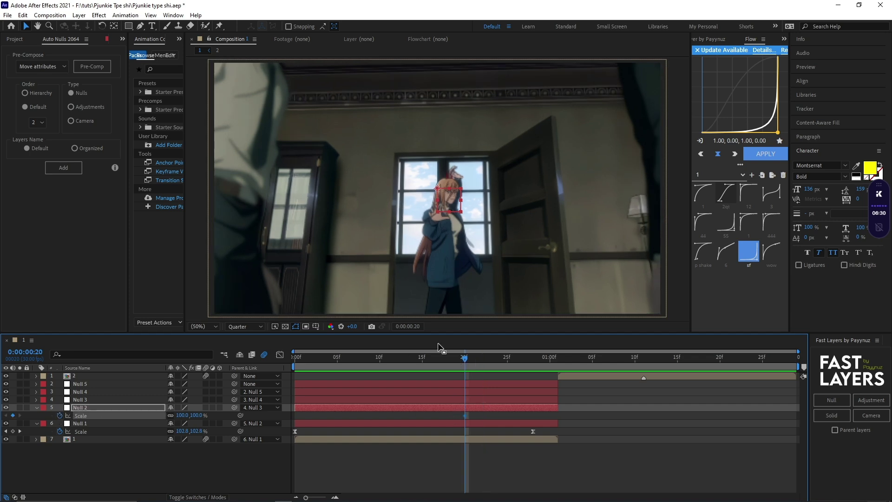
- Keyframe Null 2's scale at 500% at 0:00:01:00
left_click_drag(475, 356, 553, 366)
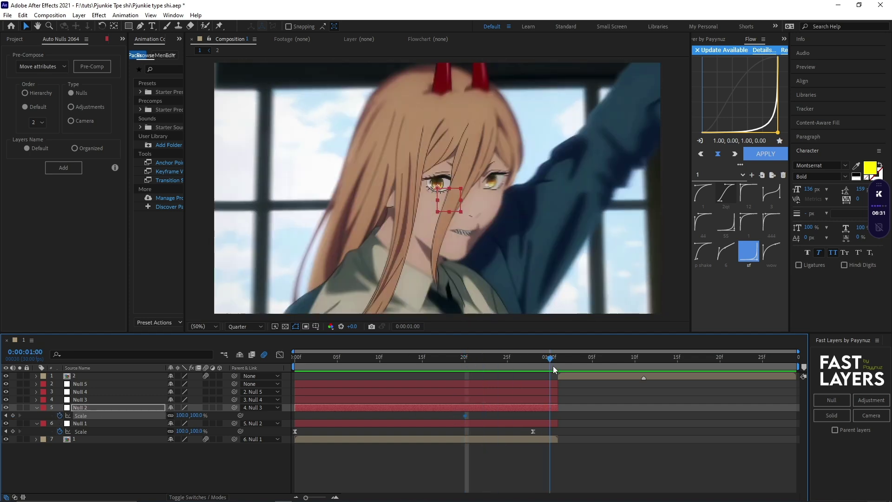
left_click_drag(191, 416, 367, 412)
left_click(200, 415)
type("5")
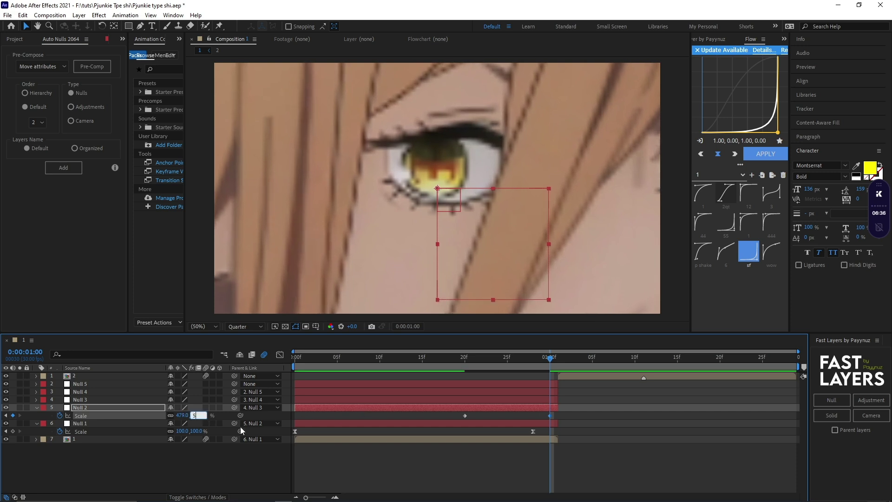
type("00")
left_click(425, 461)
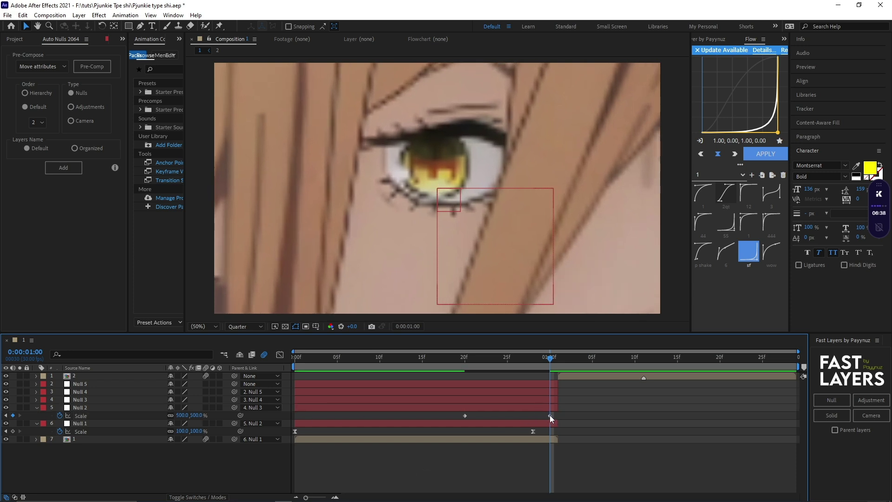
- Move Null 2's 500% keyframe to the layer's end and shape the Easy Ease curve to rise slowly and finish steeply
left_click_drag(550, 416, 440, 402)
key("F9")
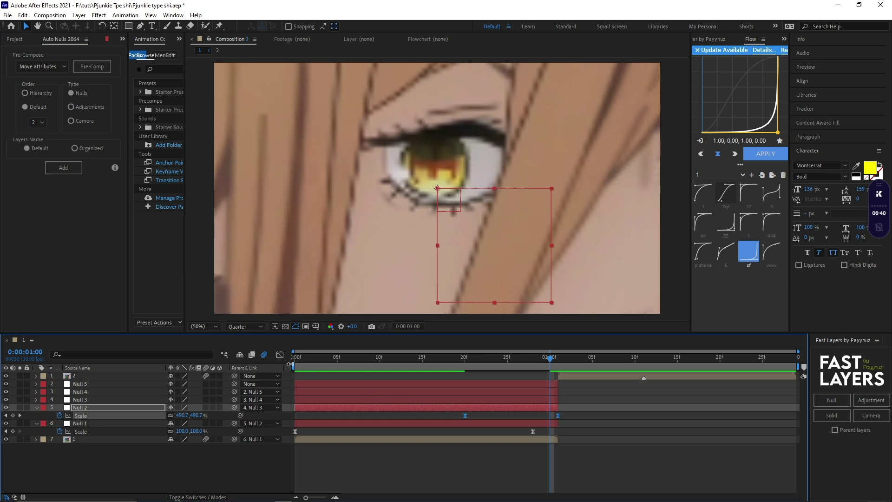
left_click(280, 355)
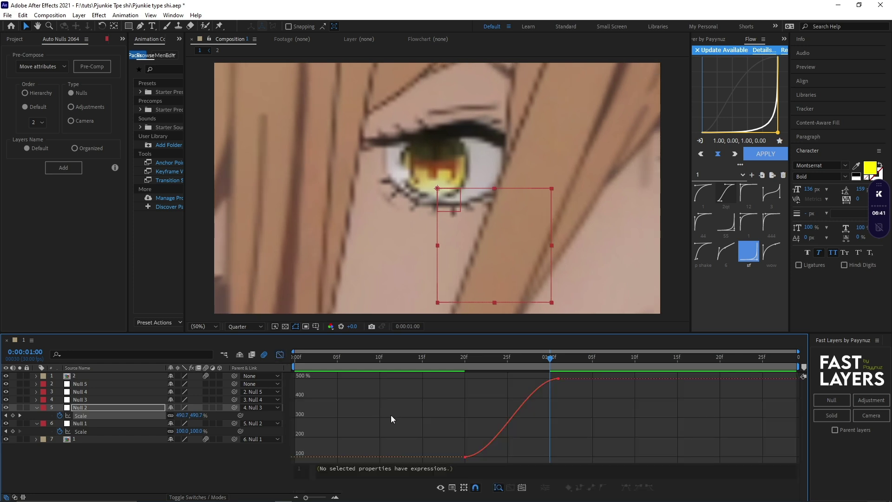
left_click(335, 497)
left_click_drag(504, 379, 561, 443)
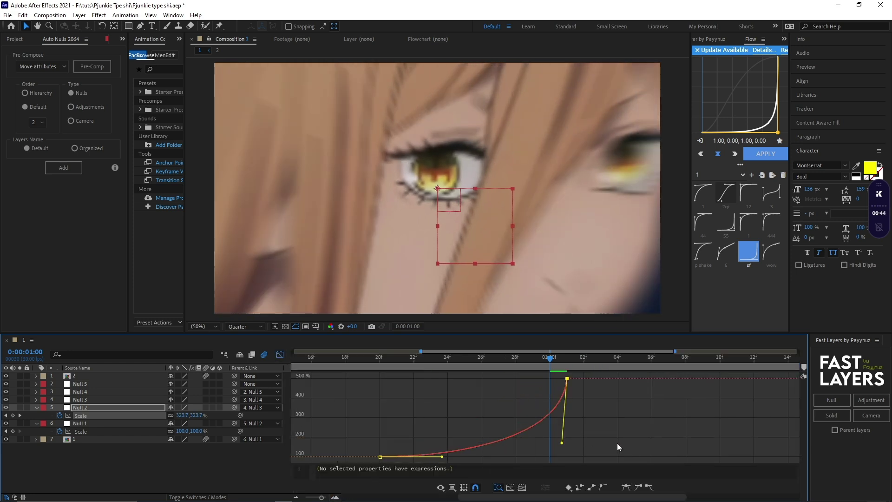
left_click_drag(441, 457, 557, 454)
- Preview the composition with Null 2's zoom-in and return to the full layer timeline
key("space")
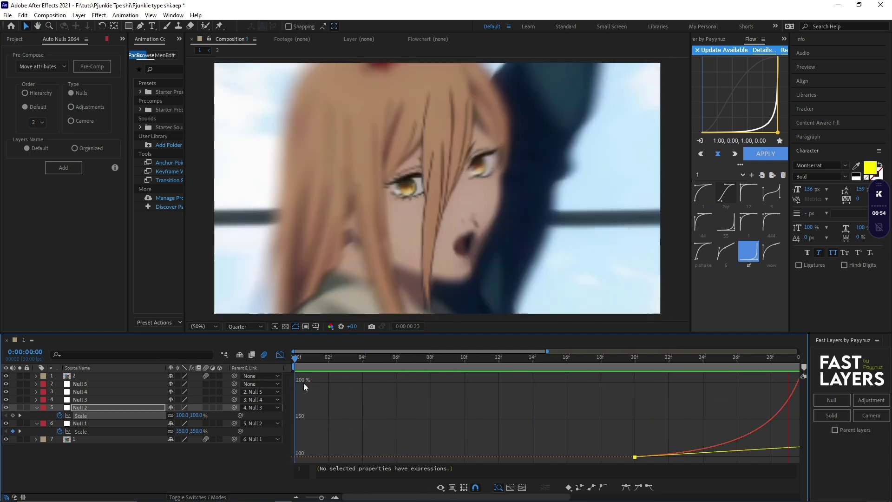
key("space")
left_click(279, 355)
left_click(296, 498)
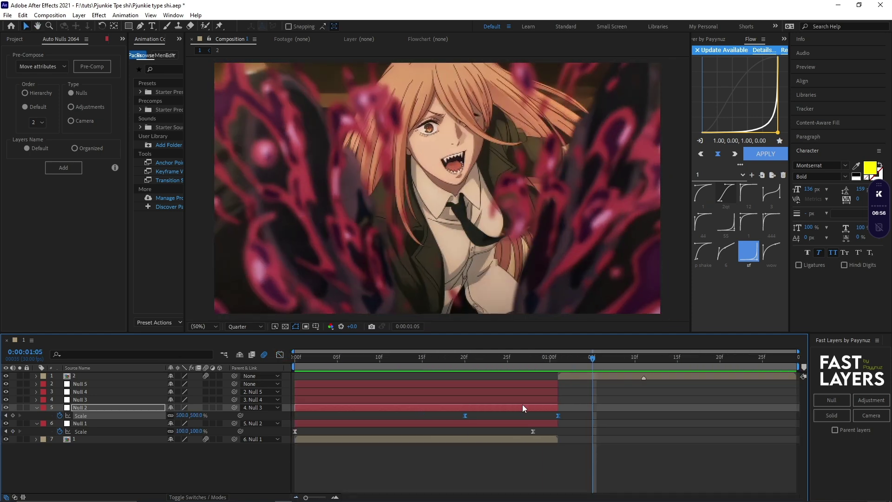
- Start keyframing Null 3's scale with a 100% keyframe at frame 25
left_click(493, 359)
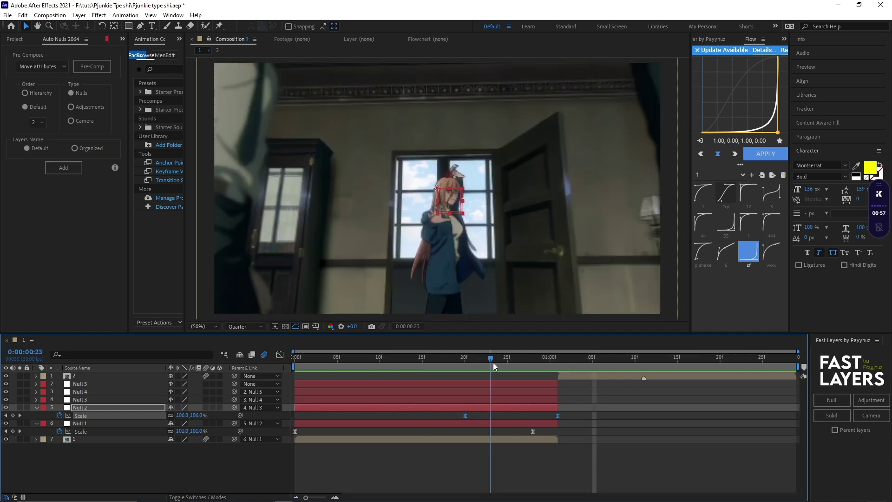
left_click(509, 400)
mouse_move(509, 362)
left_mouse_down()
mouse_move(516, 361)
mouse_move(510, 364)
left_mouse_up()
key("s")
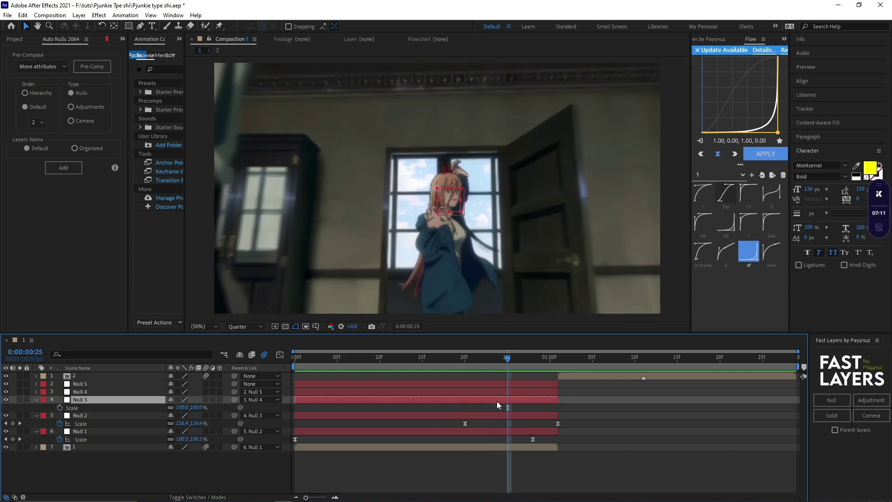
left_click(59, 408)
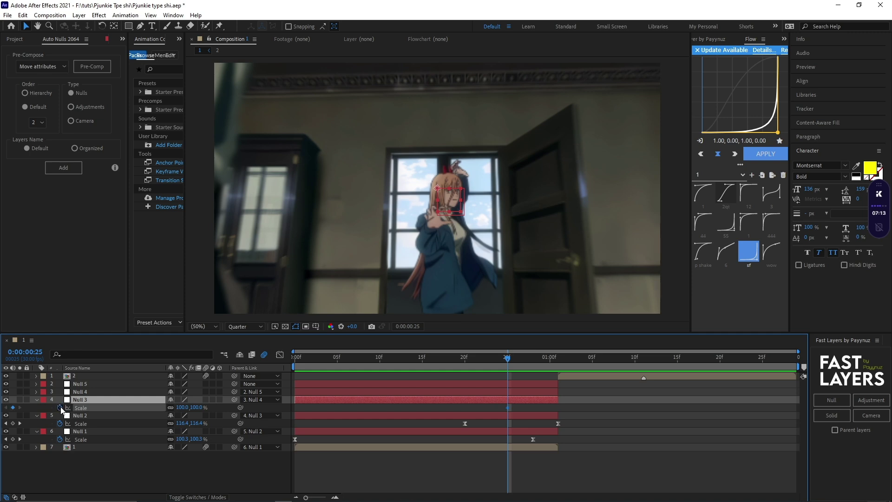
- Keyframe Null 3's scale at 200% at 0:00:01:00
left_click(547, 360)
left_click(427, 409)
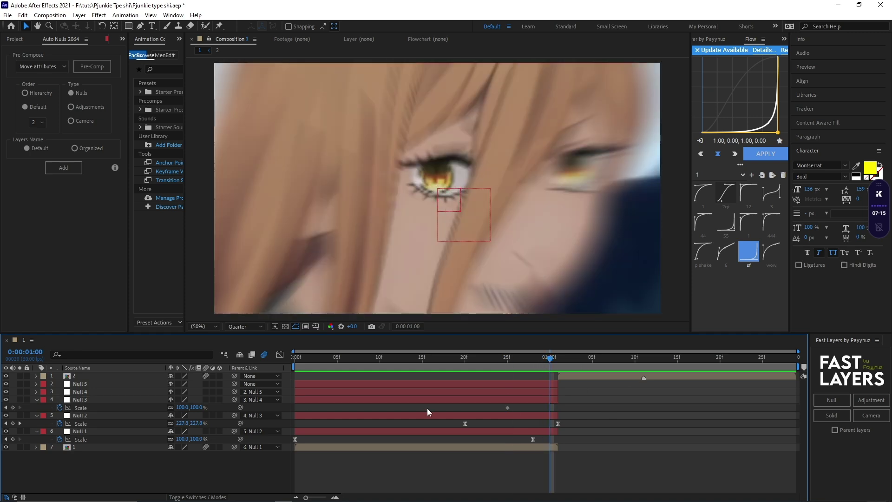
left_click(200, 407)
type("200")
key("Return")
- Apply the Flow preset "sf" to both Null 3 scale keyframes, with the last one at the layer's end, and check the curve
left_click_drag(590, 407, 455, 397)
left_click(751, 253)
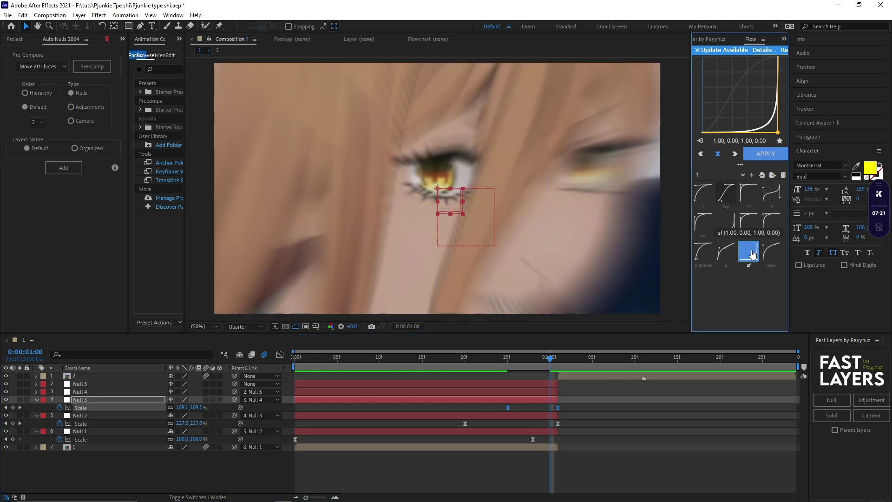
left_click(280, 355)
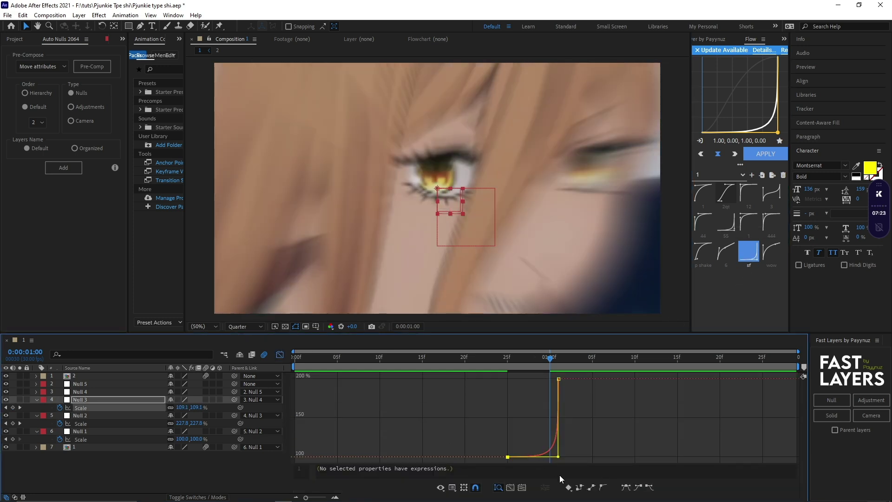
left_click(279, 355)
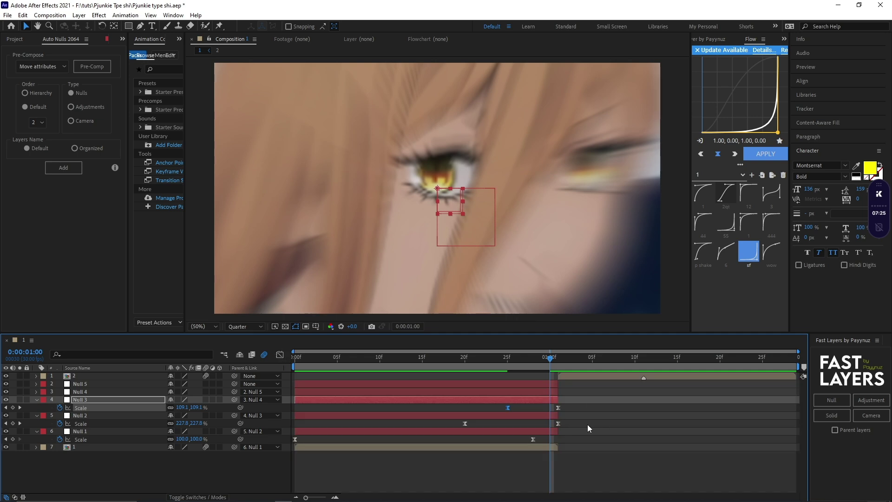
- Move Null 2's first scale keyframe to frame 18 and preview the animation from the start
left_click_drag(508, 423, 444, 424)
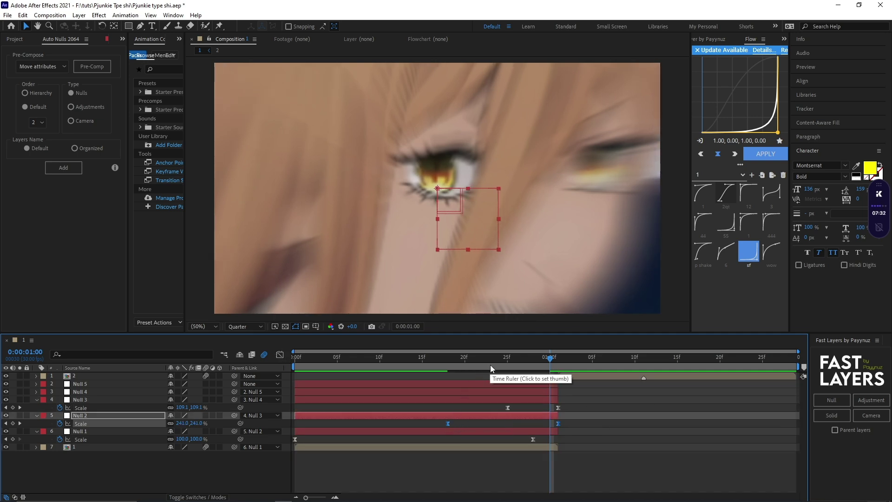
key("Home")
key("space")
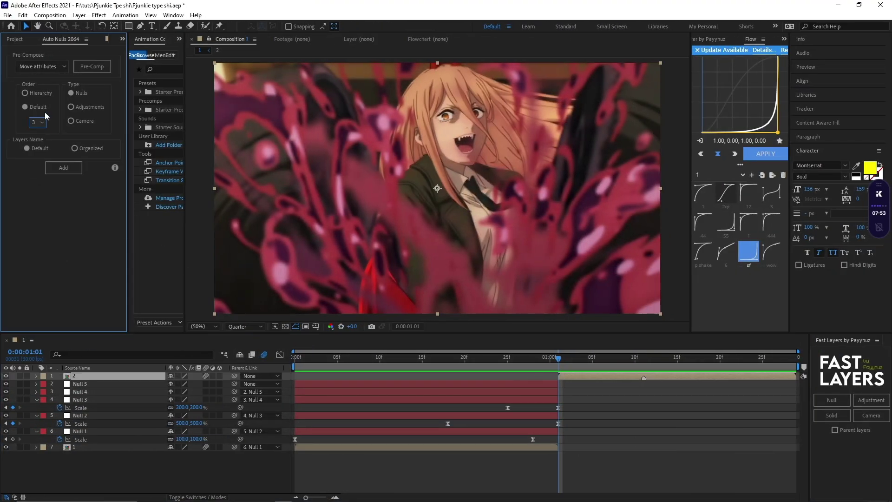
- Add five parented nulls above layer 2 and keyframe Null 6's scale at 20% at 0:00:01:01
left_click(64, 167)
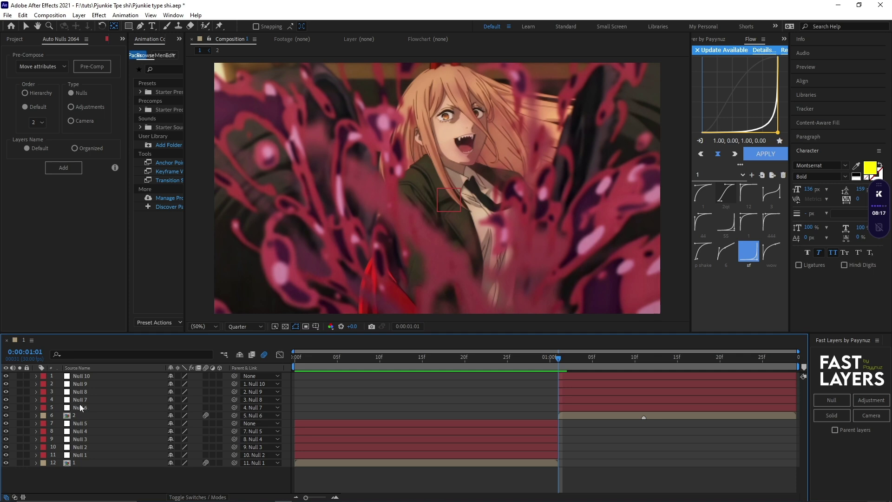
left_click(82, 405)
key("s")
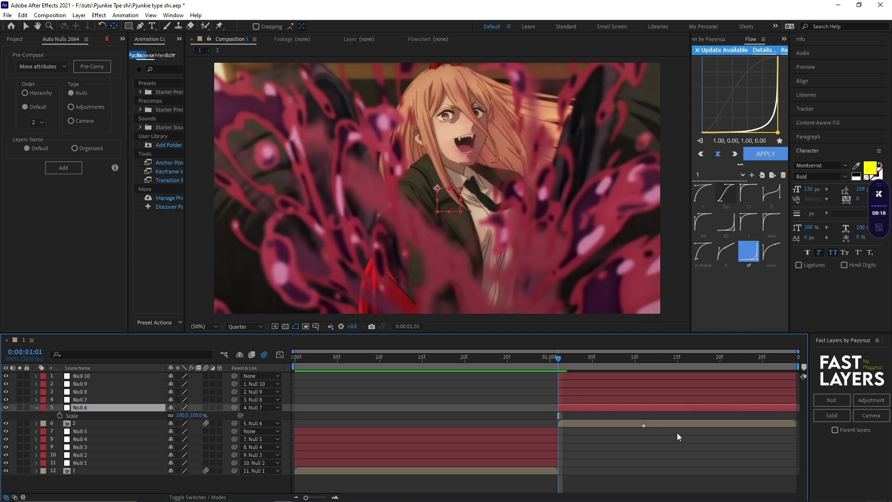
left_click(59, 416)
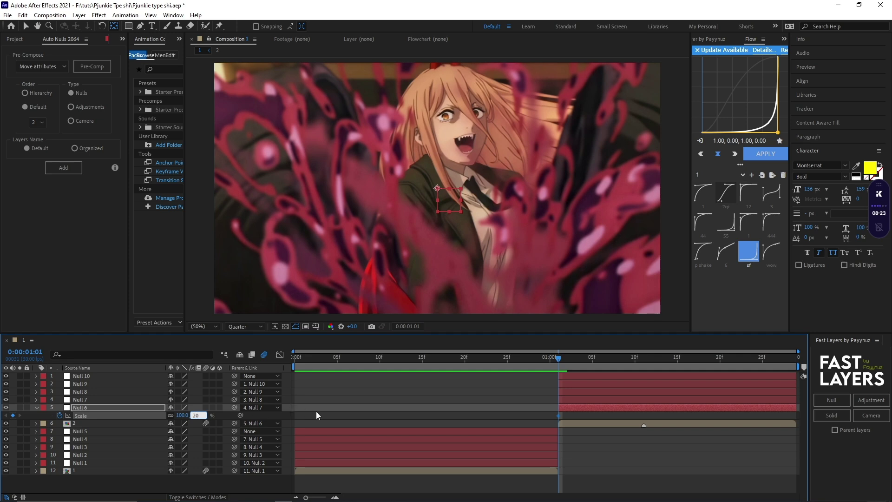
key("Return")
- Keyframe Null 6's scale at 100% at 0:00:01:27
left_click(774, 363)
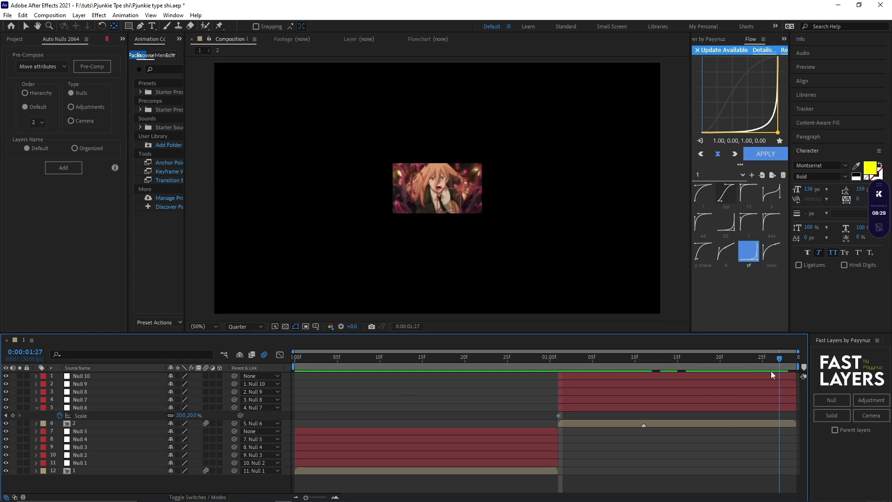
left_click(181, 415)
type("100")
key("Return")
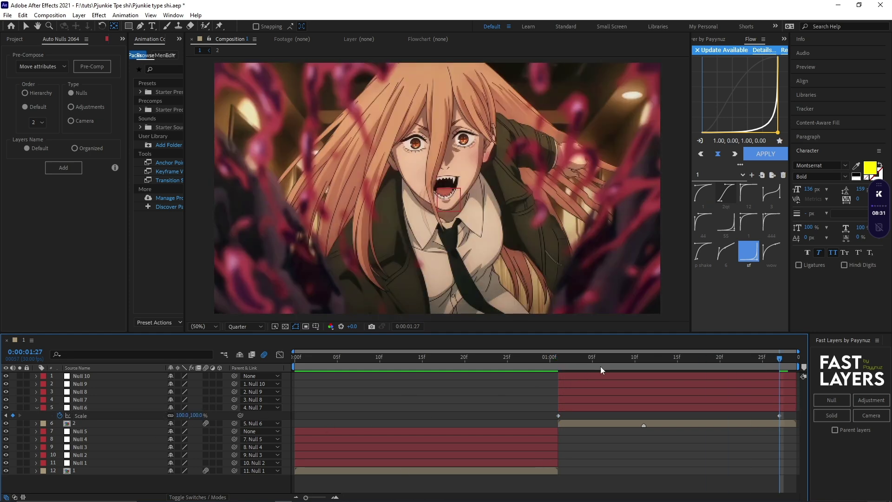
- Return to the start of clip 2 and apply the Motion Tile effect to layer 2
left_click(588, 360)
left_click(570, 423)
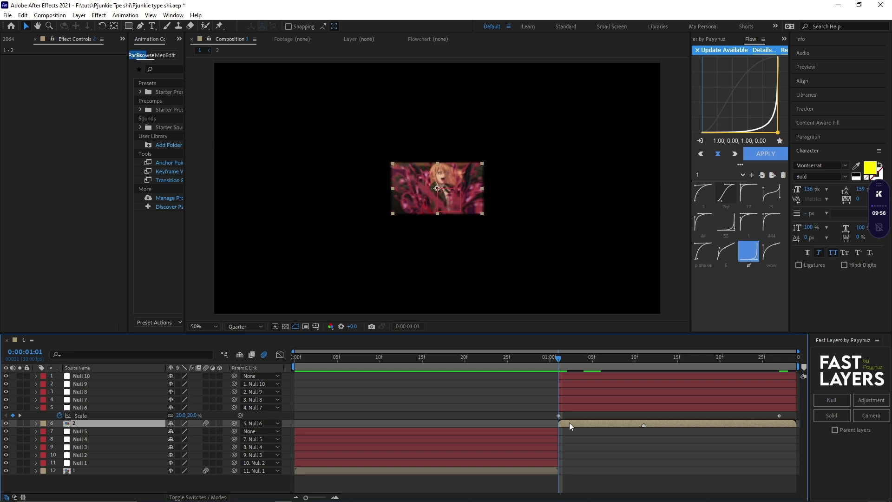
key("ctrl+space")
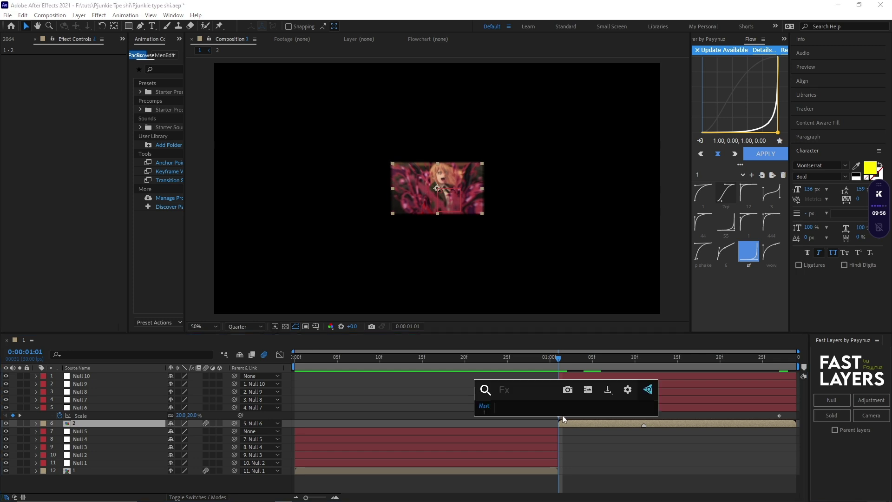
left_click(482, 406)
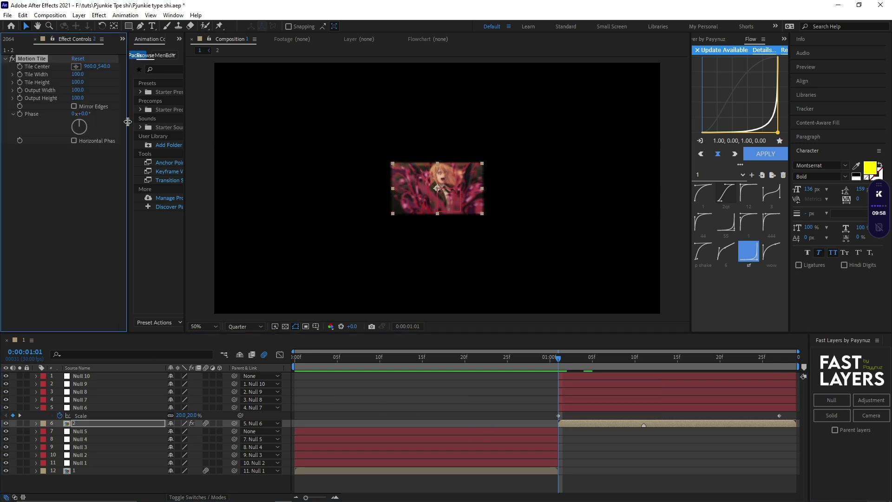
left_click(55, 203)
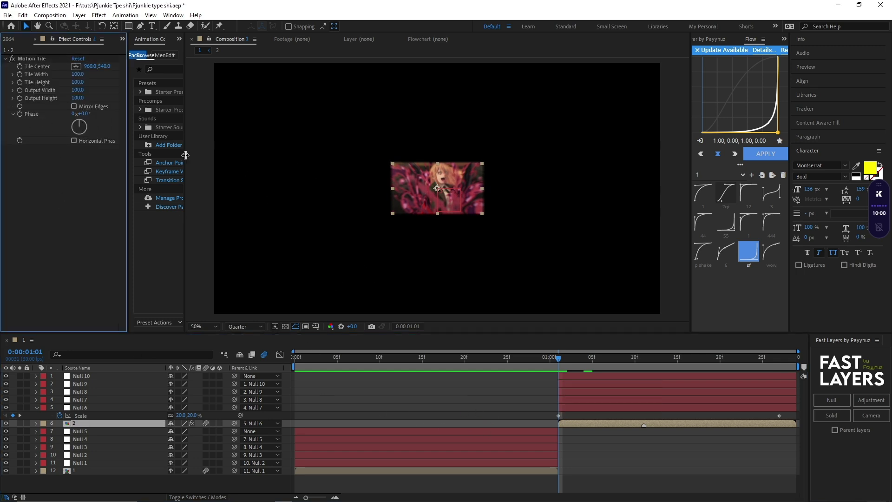
- Set the Motion Tile's output width and output height to 500
mouse_move(77, 98)
left_mouse_down()
mouse_move(97, 98)
mouse_move(86, 90)
left_mouse_up()
left_click(82, 90)
type("500")
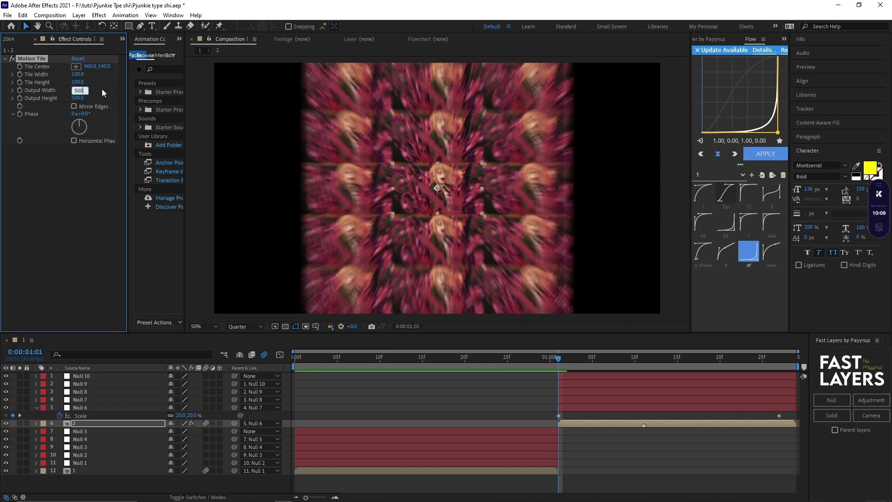
key("Return")
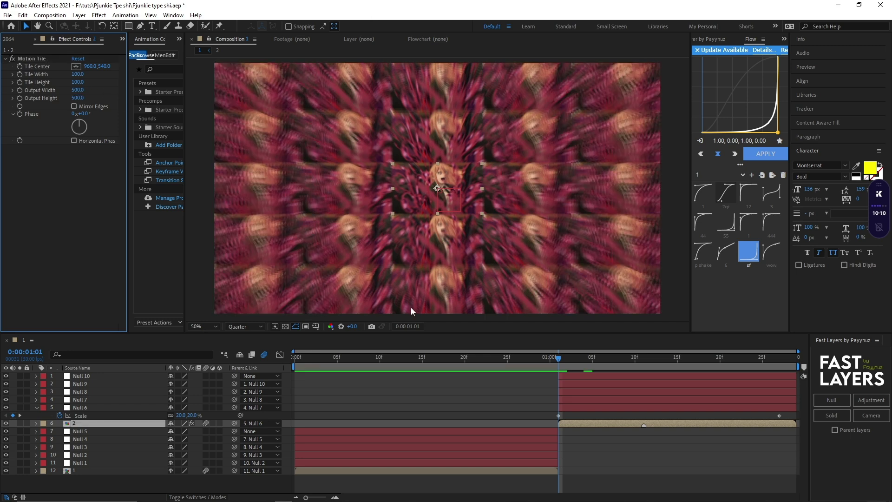
- Ease both Null 6 scale keyframes and reshape their value curve to rise steeply at the start and level off slowly
left_click(530, 418)
key("u")
left_click_drag(531, 422, 803, 398)
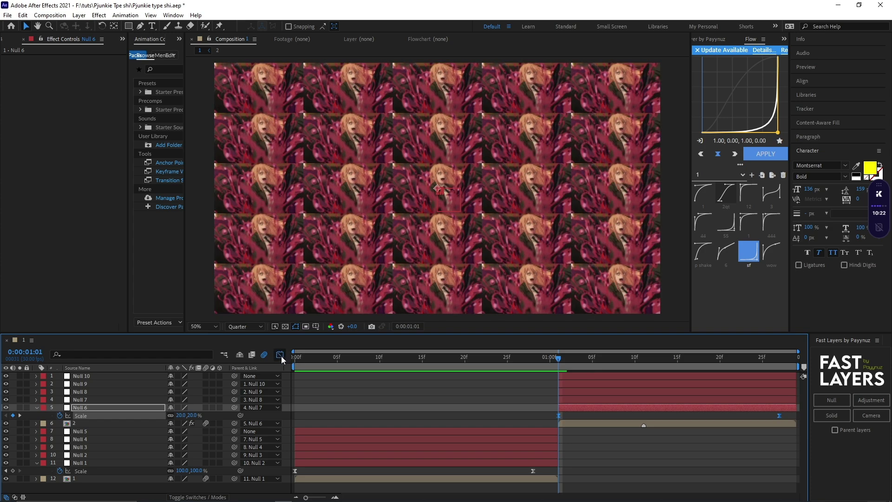
left_click(279, 355)
left_click_drag(707, 379, 500, 377)
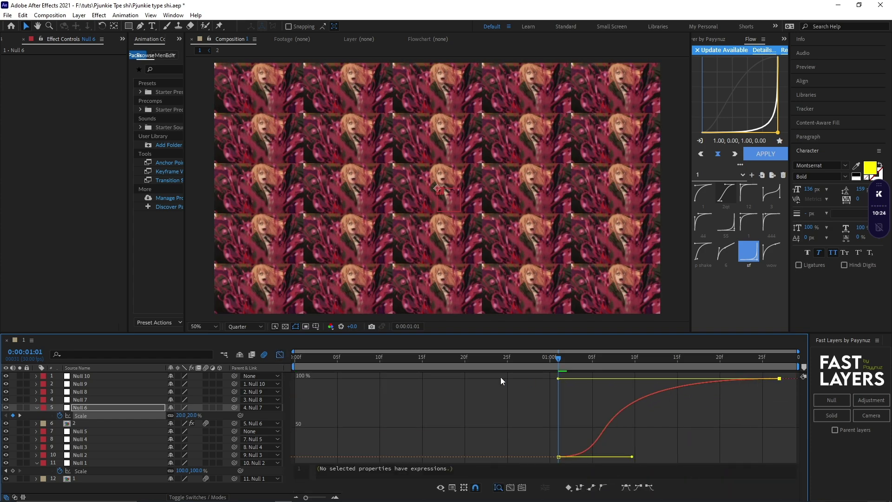
left_click_drag(632, 456, 561, 381)
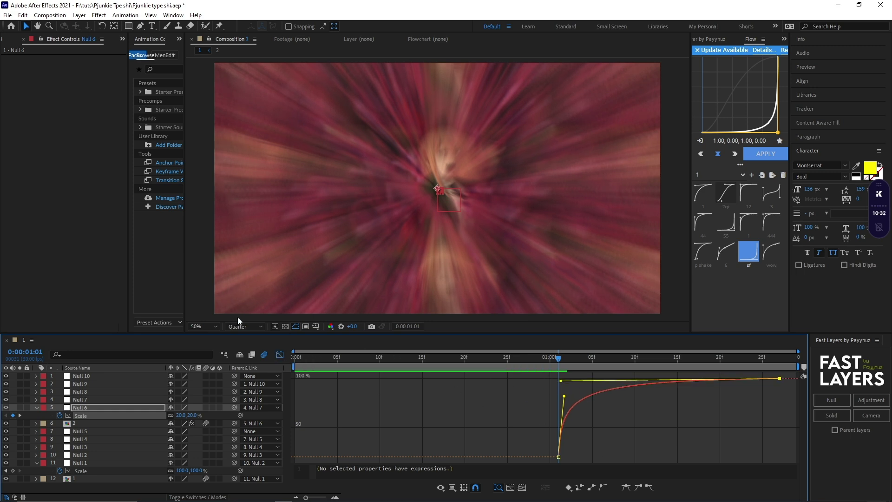
left_click(280, 354)
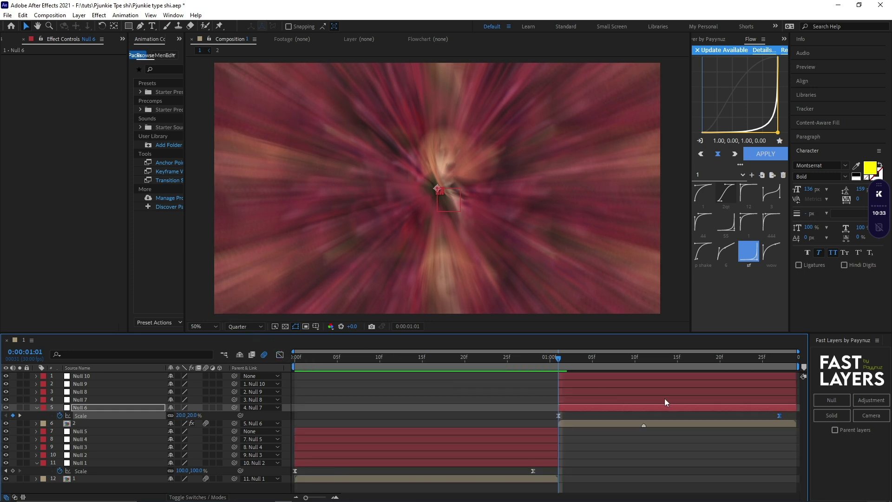
- Keyframe Null 7's scale at 100% at 0:00:01:01 and at 110% at 0:00:01:28
left_click(570, 399)
key("s")
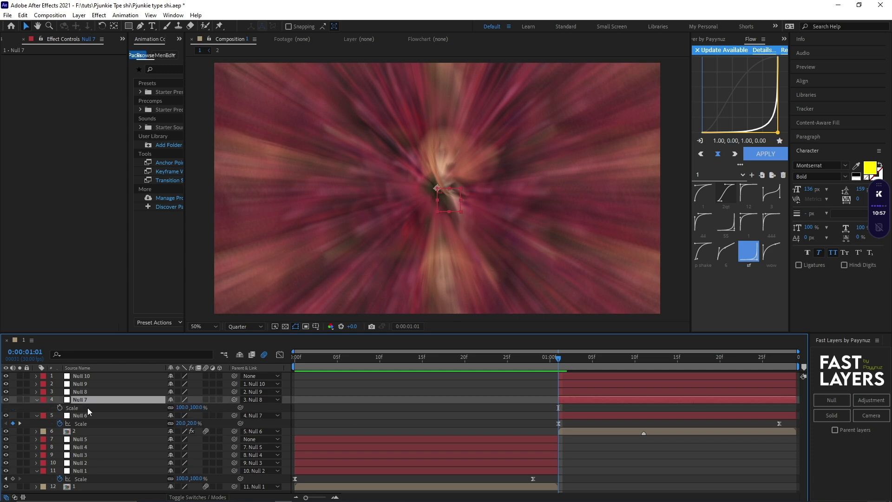
left_click(60, 408)
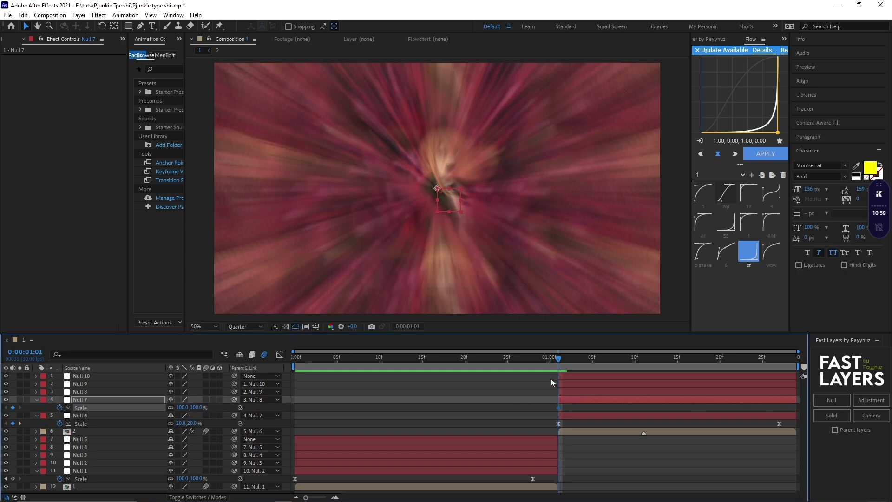
key("space")
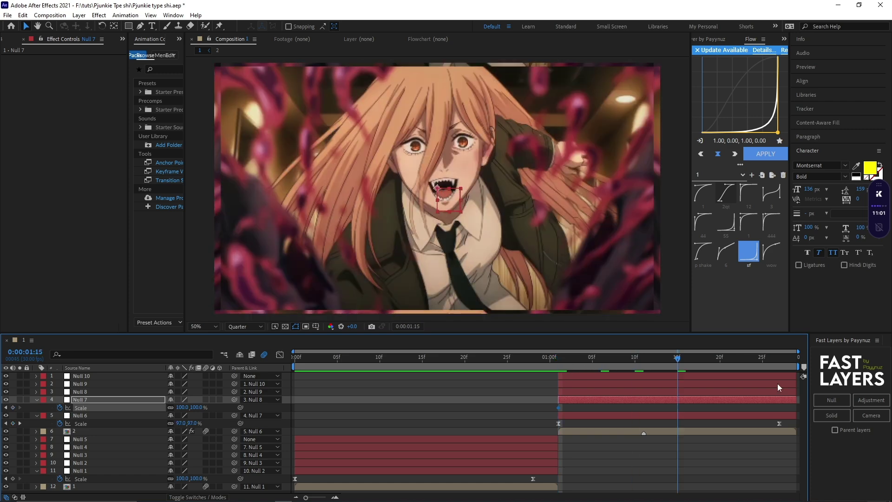
left_click(198, 407)
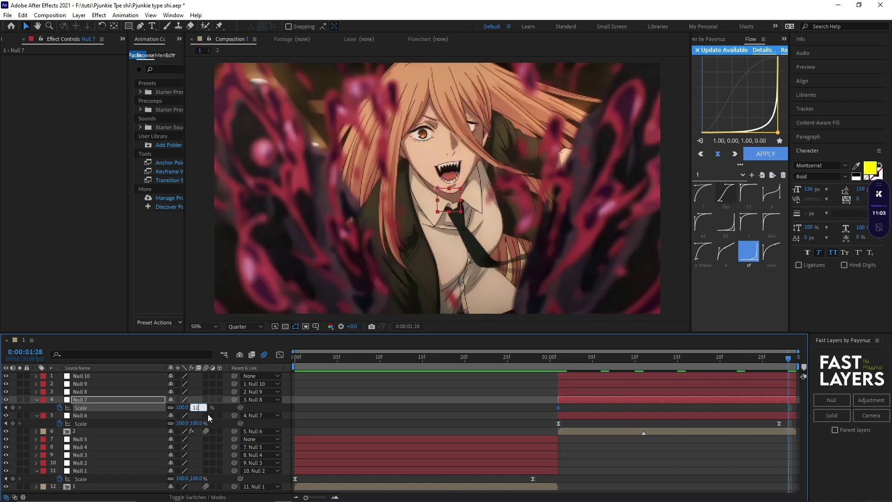
key("Return")
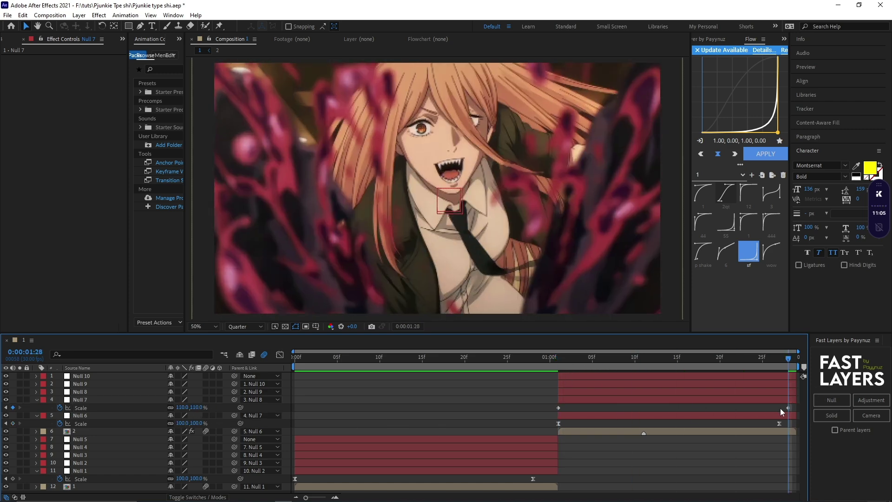
- Move Null 7's last scale keyframe to the layer's end, apply the Flow preset "p shake" to both keyframes, and preview the animation
left_click_drag(790, 407, 796, 408)
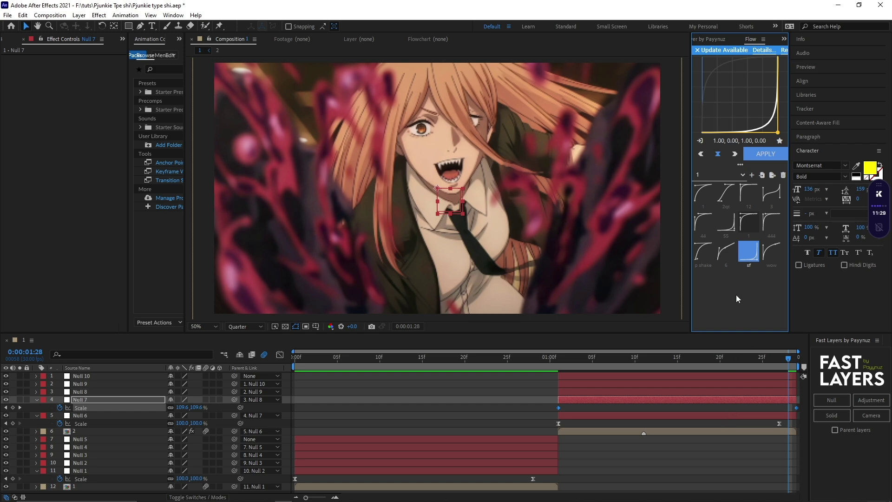
left_click(703, 251)
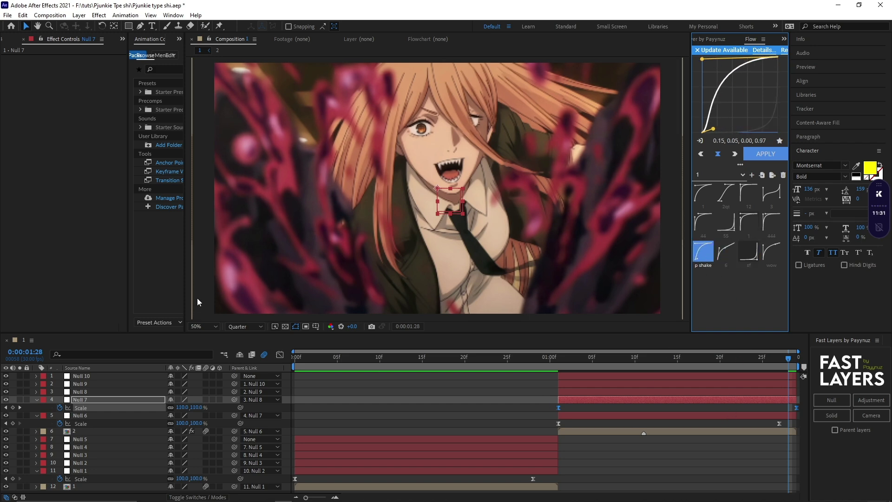
left_click(280, 354)
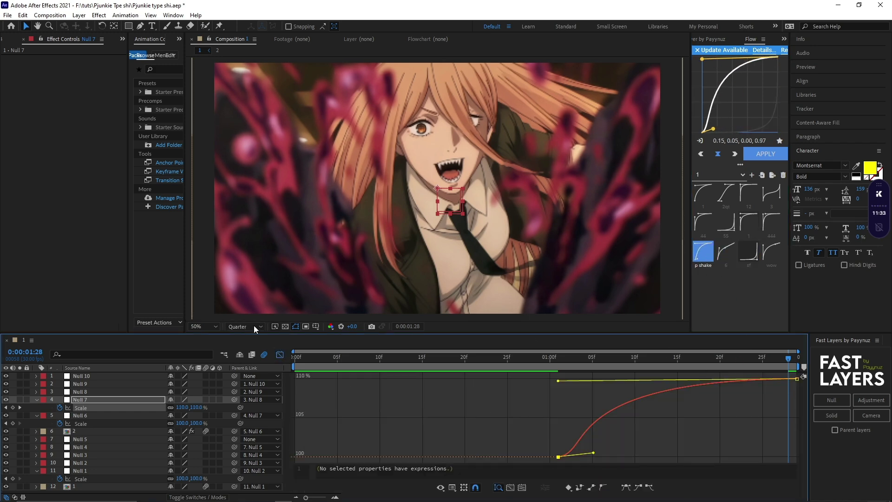
left_click(280, 355)
key("space")
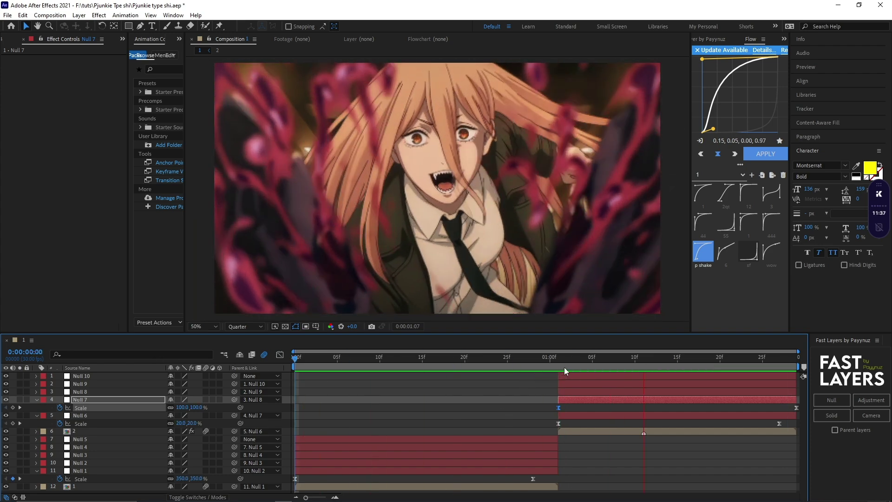
- Move Null 6's last scale keyframe to 0:00:01:25, apply a Flow curve of 0.05, 0.80, 0.00, 1.00 to both keyframes, and preview
left_click_drag(780, 422, 554, 427)
left_click(700, 141)
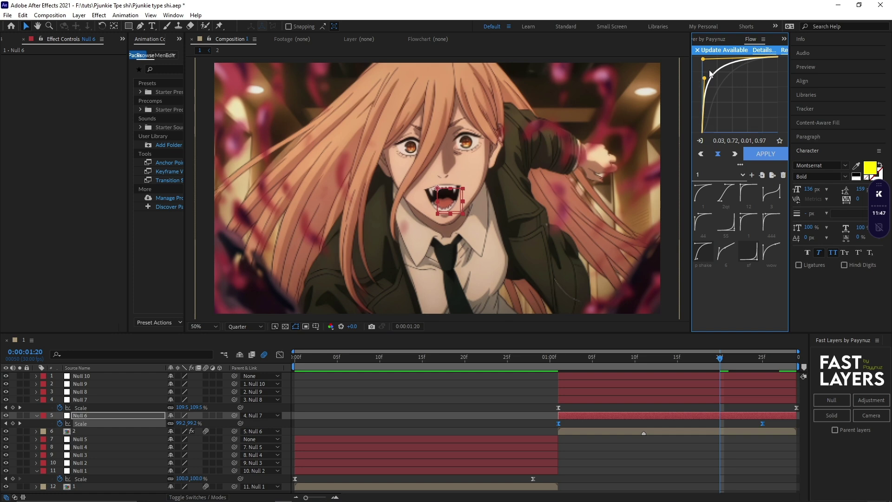
left_click_drag(701, 59, 706, 73)
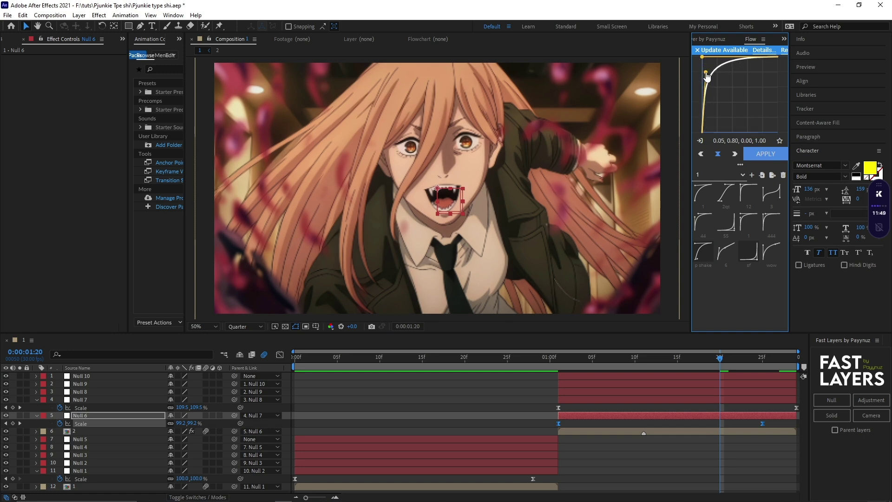
left_click(759, 155)
key("space")
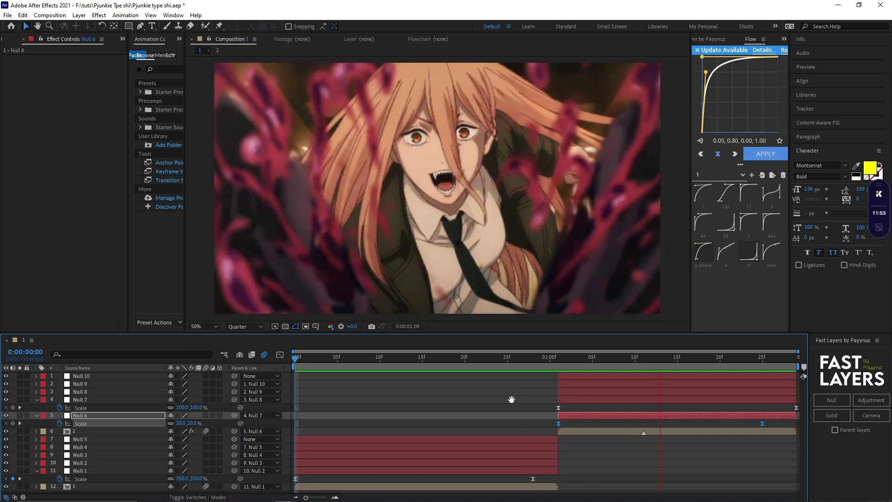
- Start keyframing Null 8's scale and position at 0:00:01:06
left_click(588, 389)
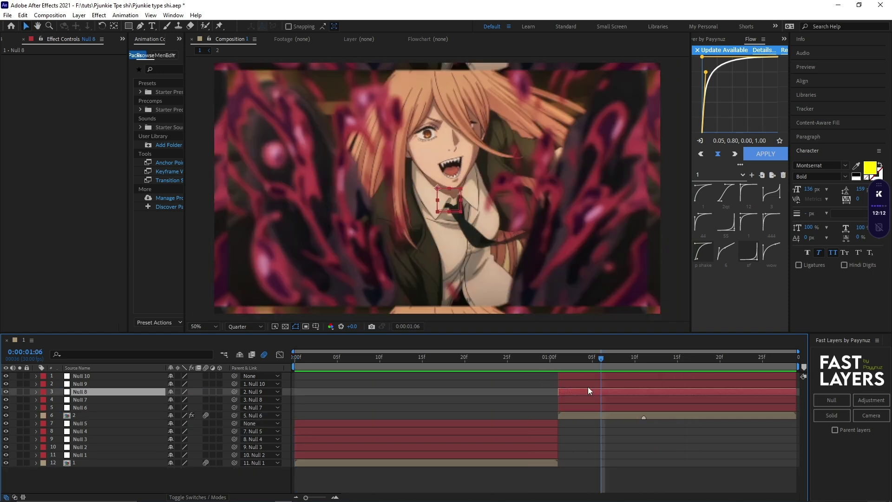
key("s")
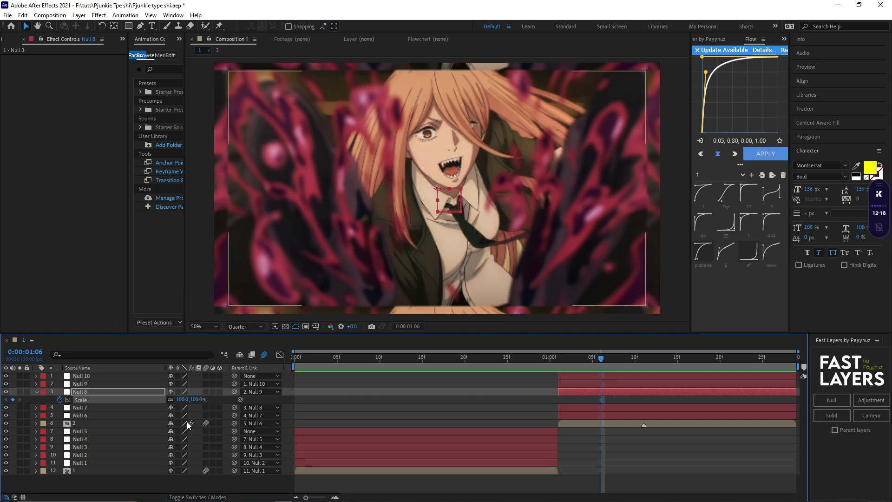
key("shift+p")
left_click(595, 398)
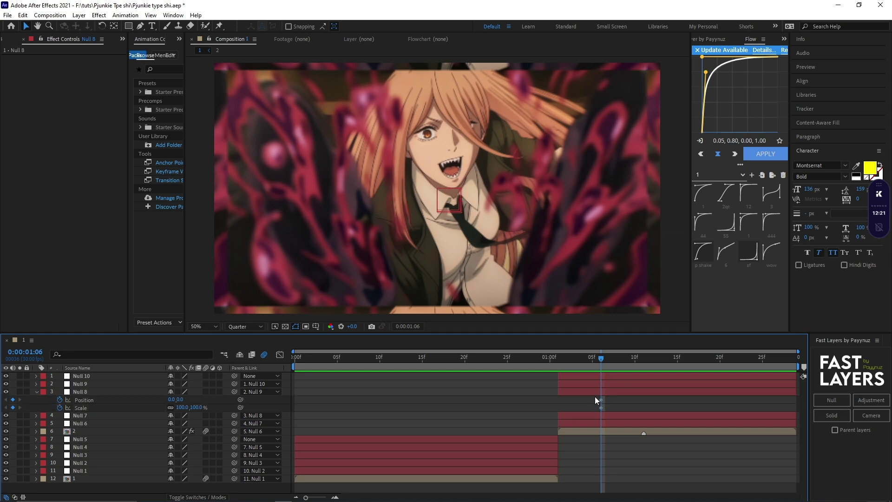
left_click(596, 394)
- At 0:00:01:28, keyframe Null 8's scale at 144% and its position at 0, 61, and scrub through the move
left_click_drag(604, 361, 788, 369)
left_click_drag(186, 407, 206, 401)
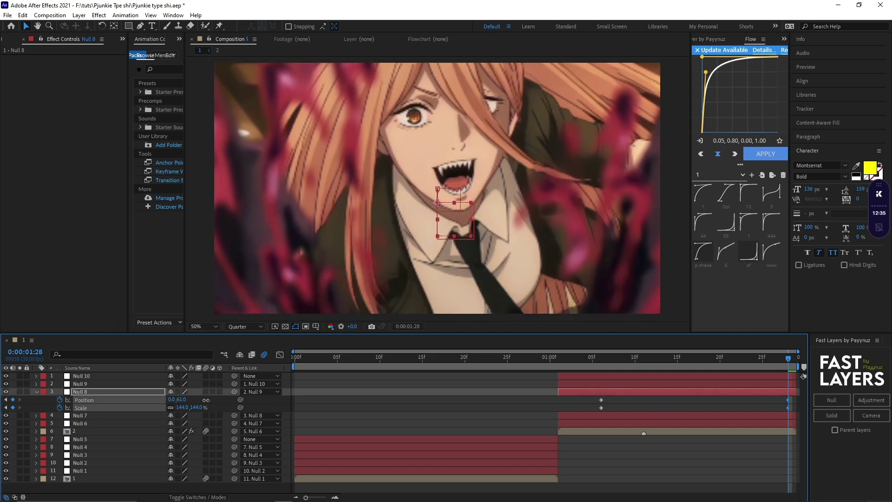
left_click_drag(661, 367, 654, 366)
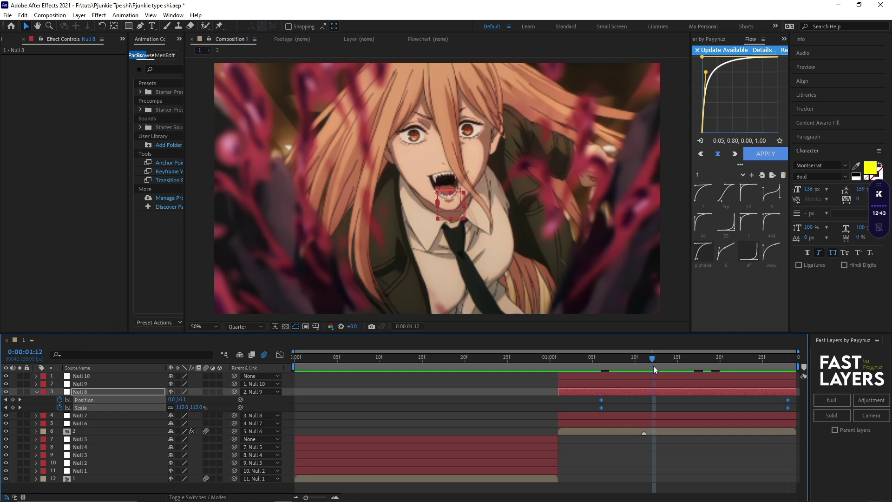
- Easy-ease Null 8's scale and position keyframes and reshape the scale curve to rise steeply early and flatten out towards the end
key("F9")
left_click(617, 403)
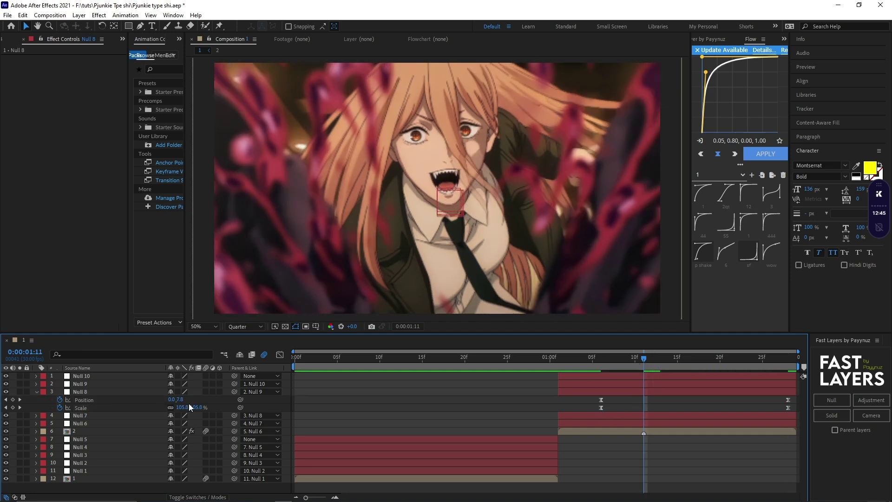
left_click(125, 408)
left_click(280, 355)
left_click_drag(479, 460, 795, 374)
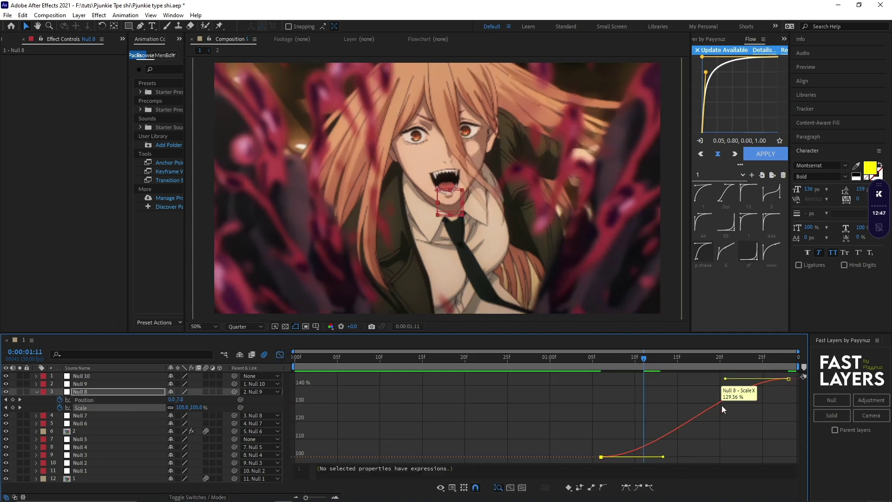
left_click_drag(725, 378, 578, 383)
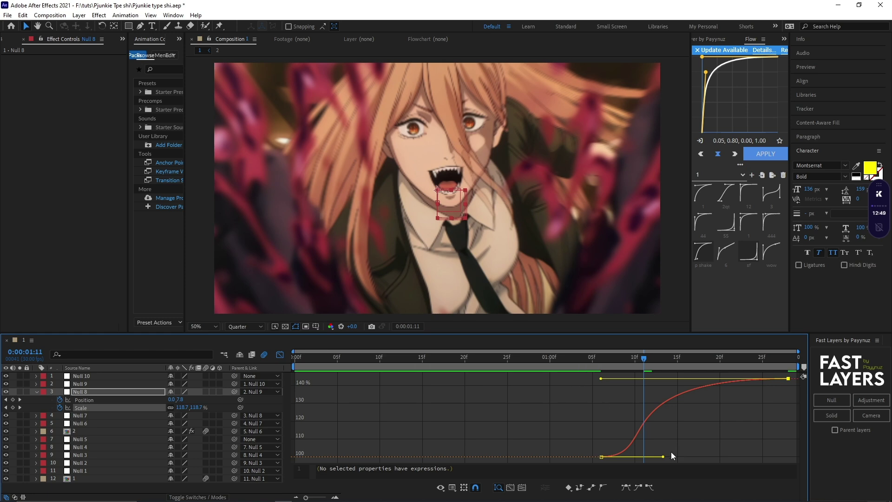
left_click_drag(666, 457, 668, 456)
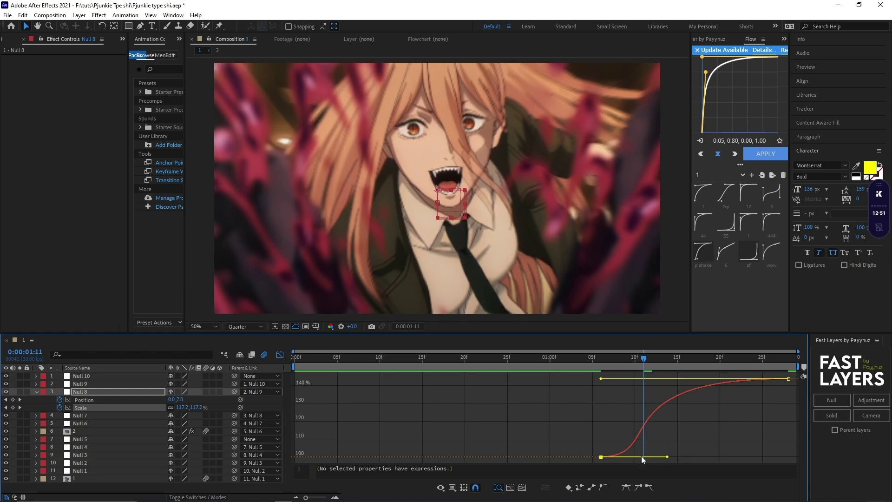
left_click(277, 357)
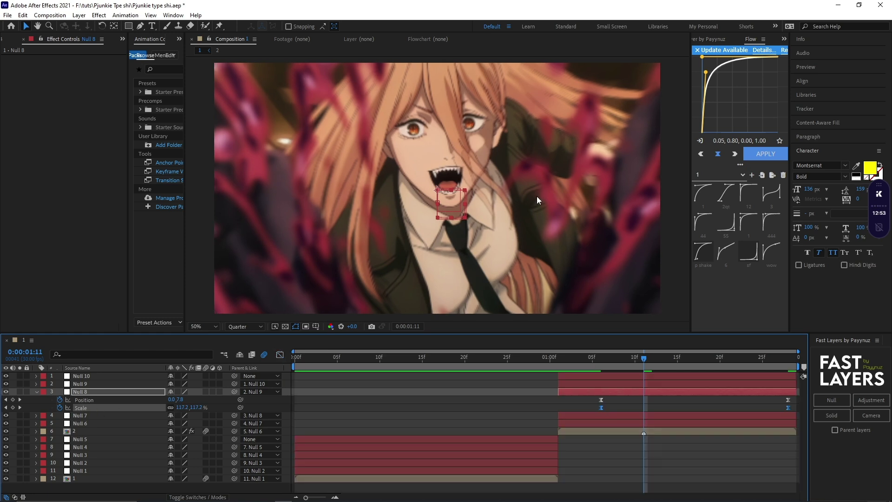
- Read Null 8's scale curve into Flow, apply 0.36, 0.00, 0.00, 1.00 to its position keyframes, and preview the animation
left_click(701, 140)
left_click(597, 398)
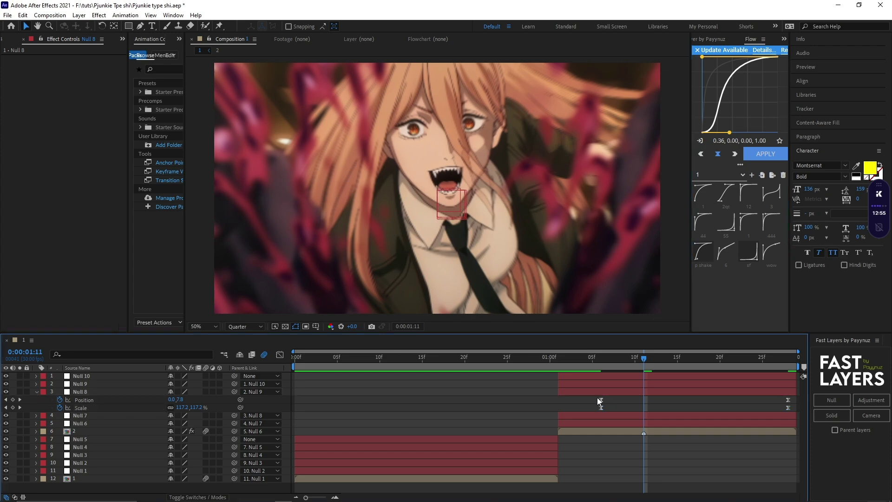
left_click_drag(597, 397, 814, 401)
left_click(766, 153)
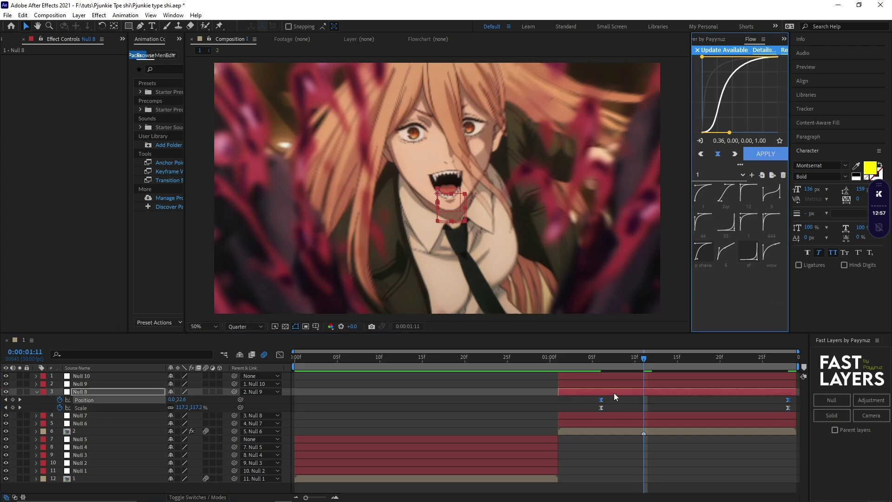
key("space")
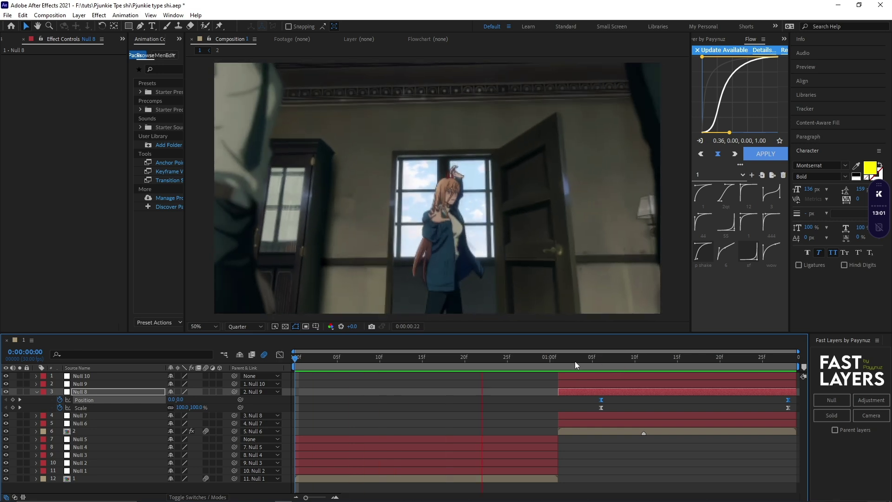
key("space")
- Start keyframing Null 9's scale at 0:00:01:20
left_click(682, 384)
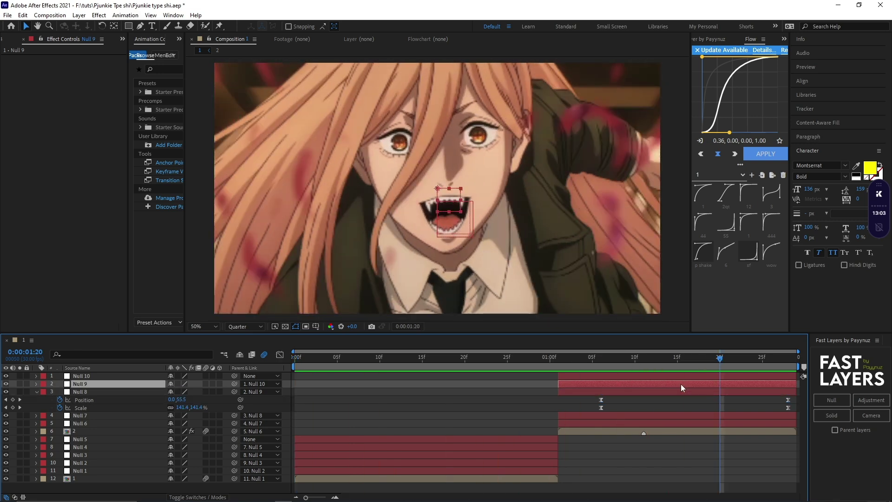
key("s")
left_click(60, 391)
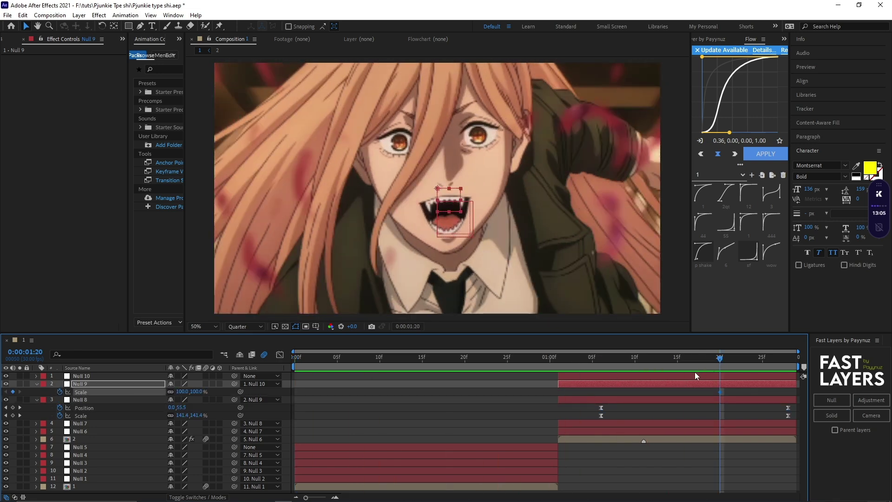
- Keyframe Null 9's scale at 35% at 0:00:01:28, move that keyframe to the layer's end, and apply the Flow preset "sf"
key("k")
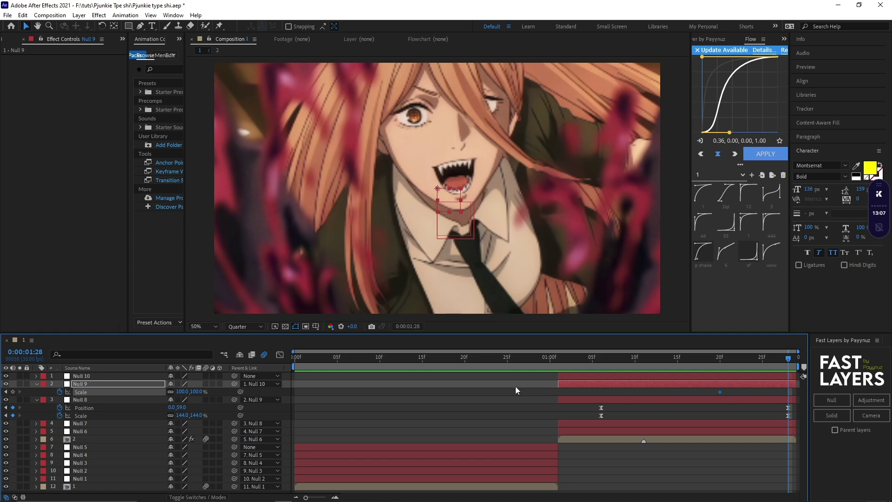
left_click(197, 391)
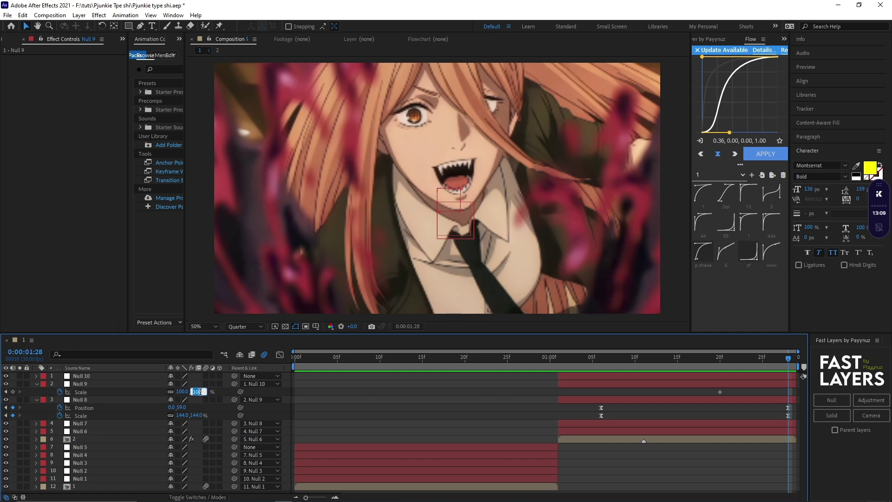
type("35")
key("Return")
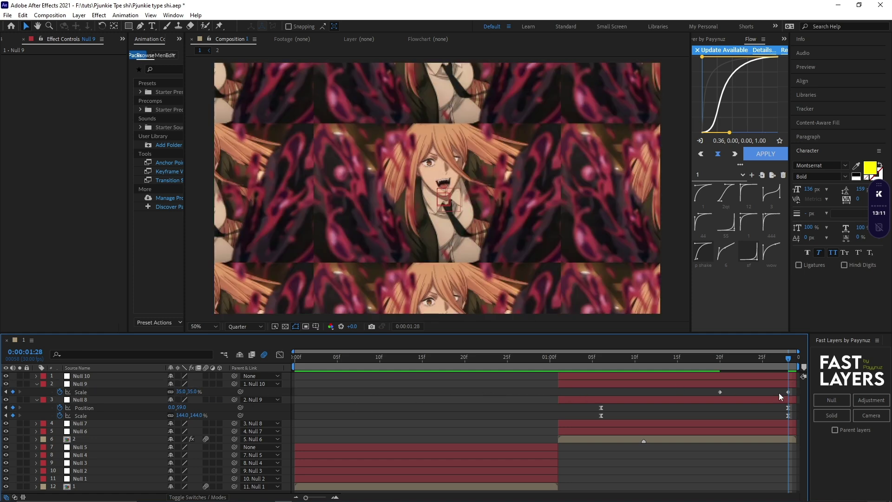
left_click_drag(788, 392, 796, 394)
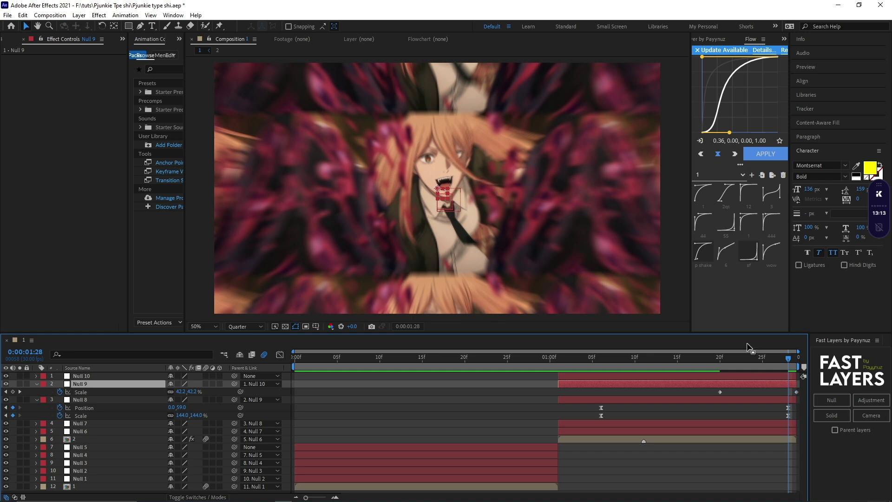
left_click(751, 255)
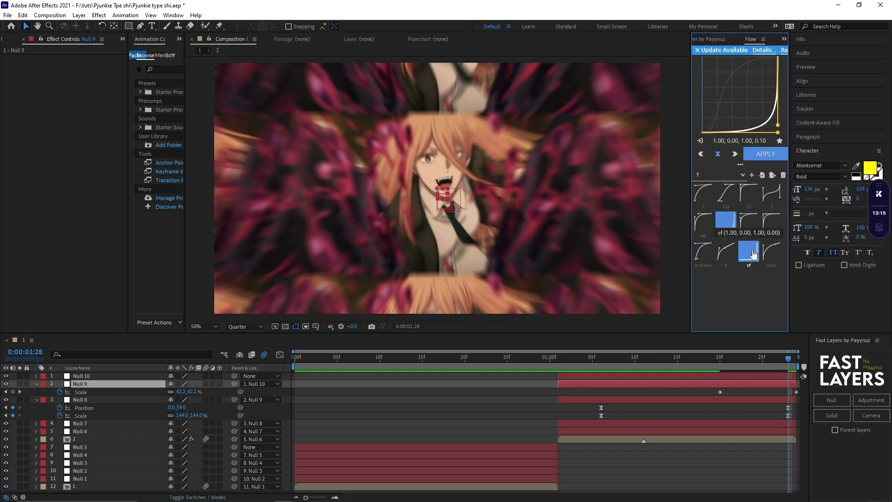
- Reveal the scale keyframes of Null 3 and Null 2 and read Null 2's scale curve into Flow
left_click(536, 461)
key("s")
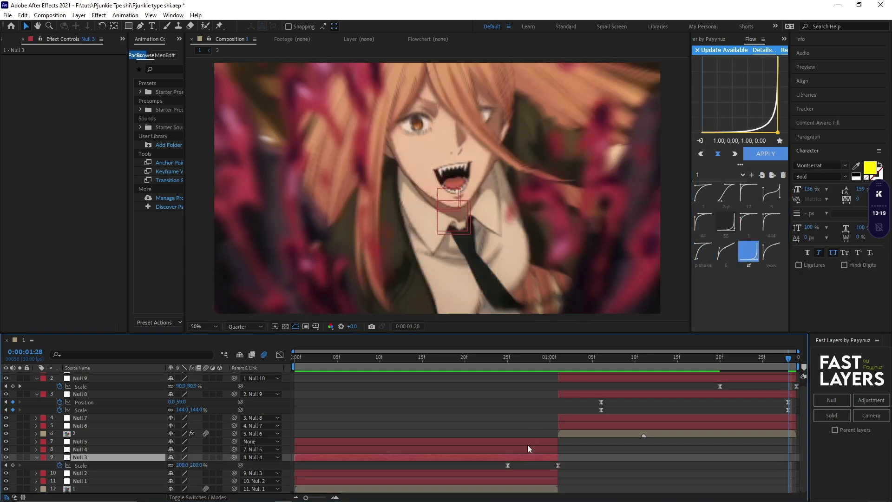
left_click(483, 473)
key("s")
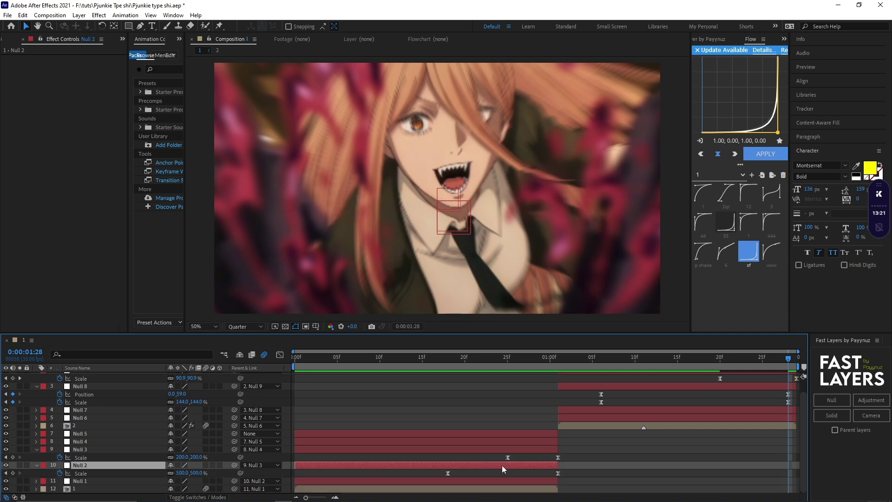
left_click(665, 460)
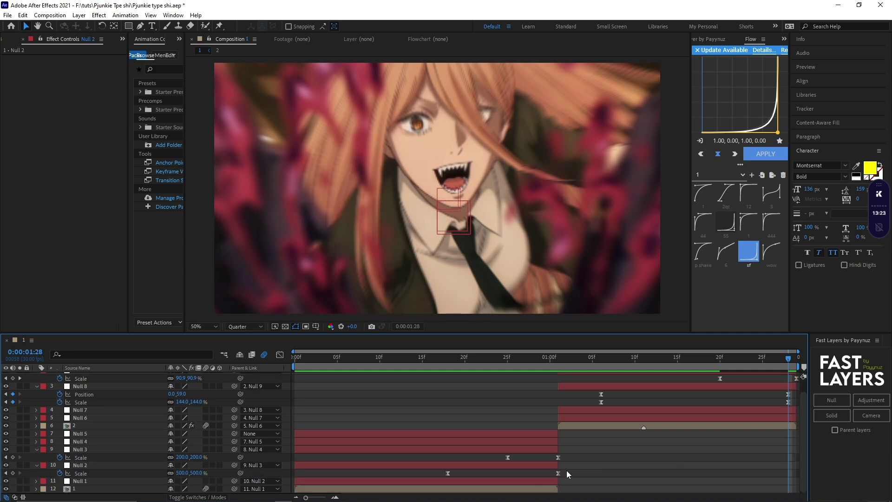
left_click_drag(567, 470, 425, 477)
left_click(702, 141)
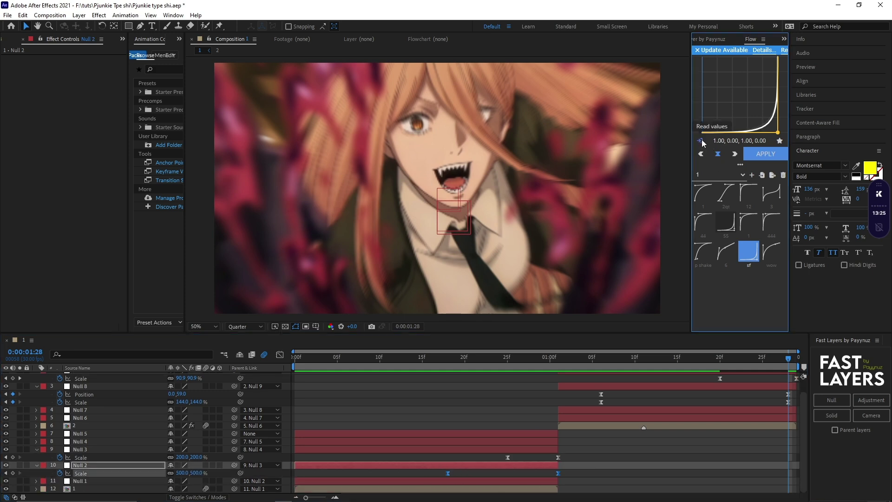
left_click(702, 141)
- Apply the 0.95, 0.04, 0.97, 0.22 Flow curve to Null 9's scale keyframes and move the first one to about 0:00:01:18
scroll(695, 398, "up", 2)
left_click(712, 390)
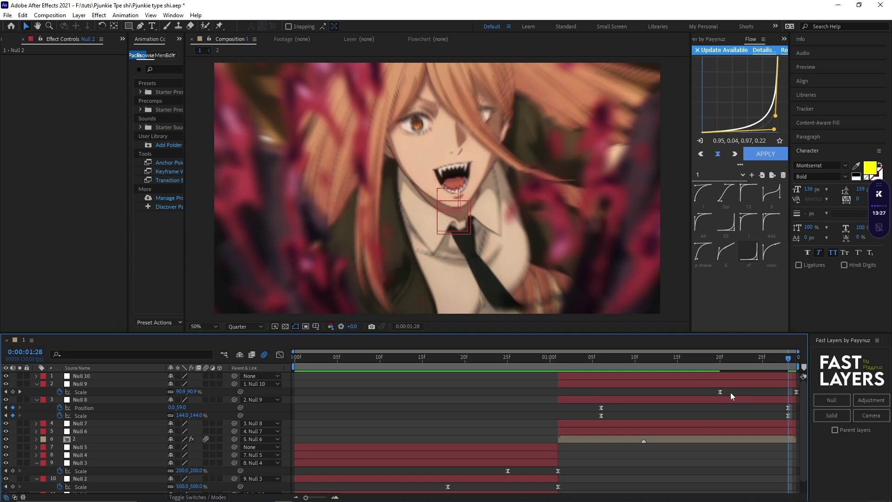
left_click_drag(700, 394, 829, 393)
left_click(781, 155)
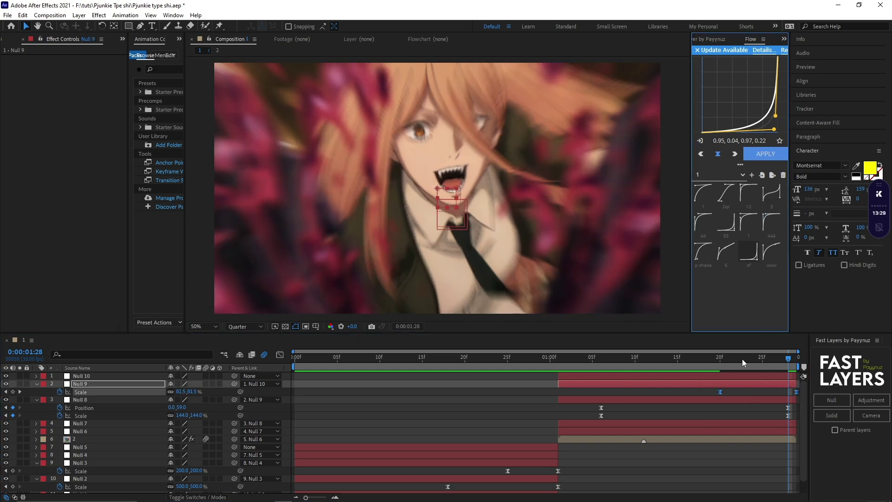
left_click(744, 358)
left_click_drag(720, 391, 703, 392)
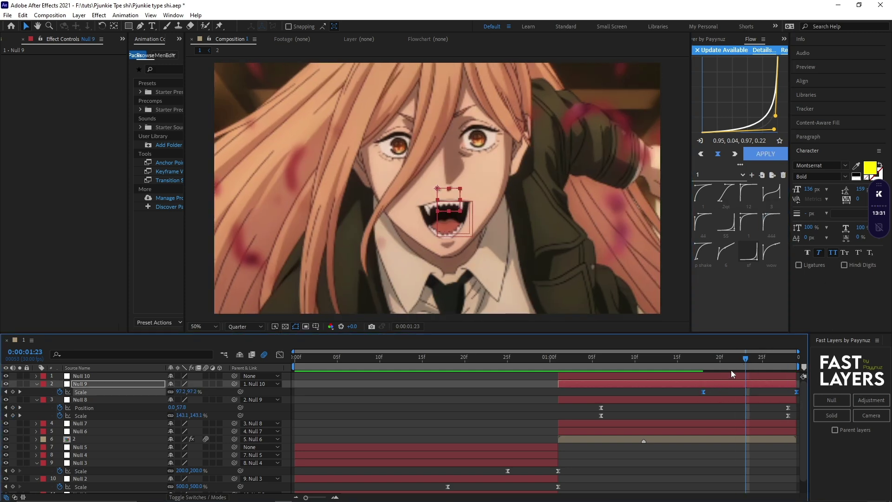
- Start keyframing Null 10's scale at 0:00:01:22
left_click(736, 360)
left_click(729, 375)
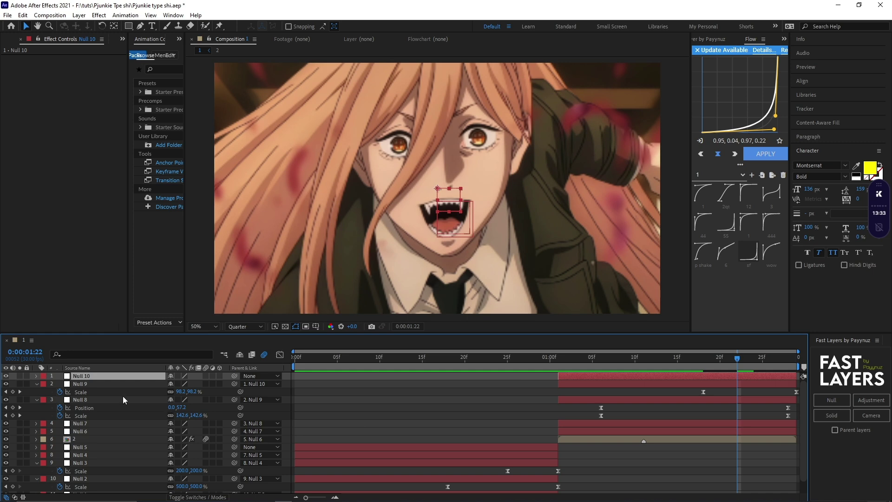
key("s")
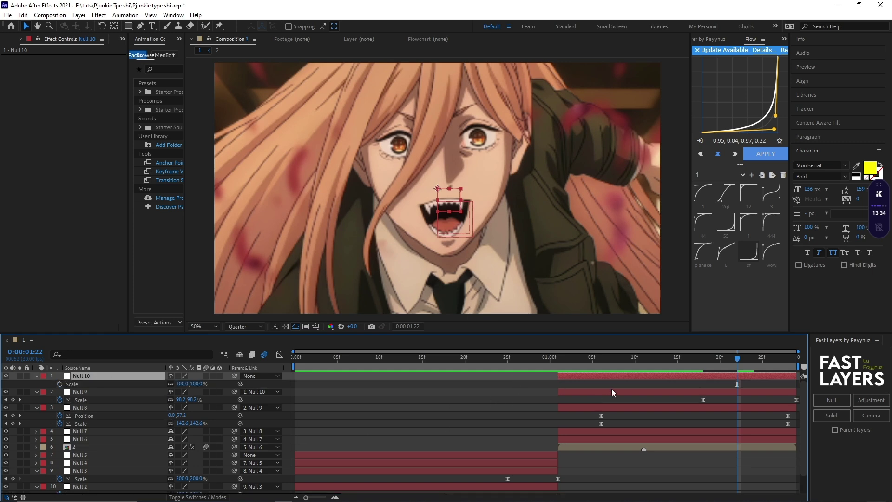
left_click(59, 384)
- Keyframe Null 10's scale at 34%, shift its keyframes to about 0:00:01:23 and the layer's end, and apply the Flow preset "sf"
left_click_drag(763, 360, 788, 360)
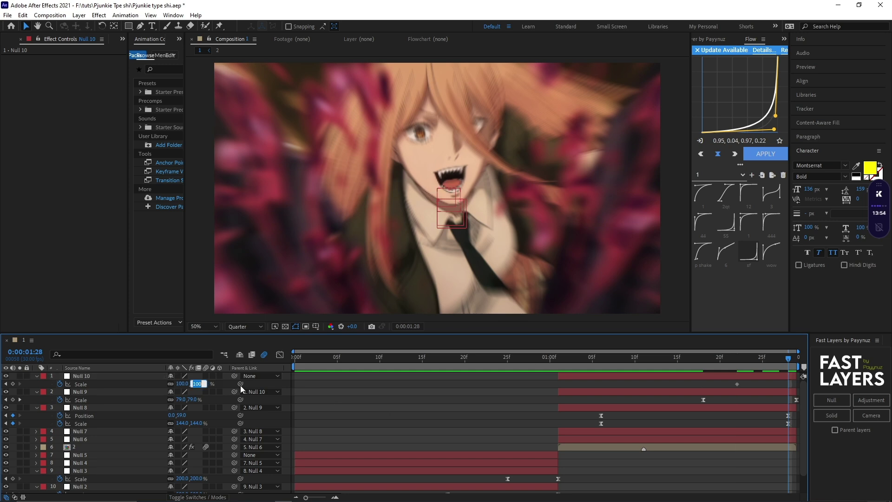
type("34")
key("Return")
left_click_drag(722, 385, 794, 383)
left_click(748, 251)
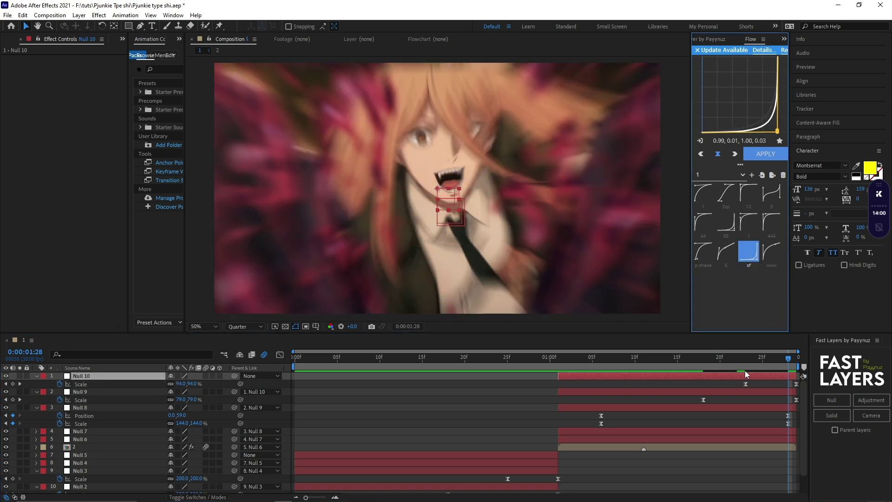
- Collapse the revealed properties of all layers and preview the whole transition from the beginning
left_click(511, 389)
key("u")
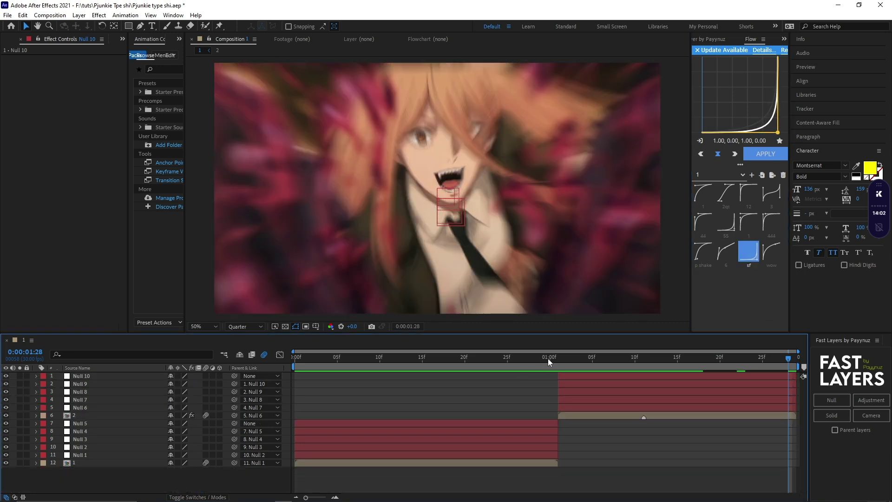
left_click_drag(548, 358, 144, 352)
key("space")
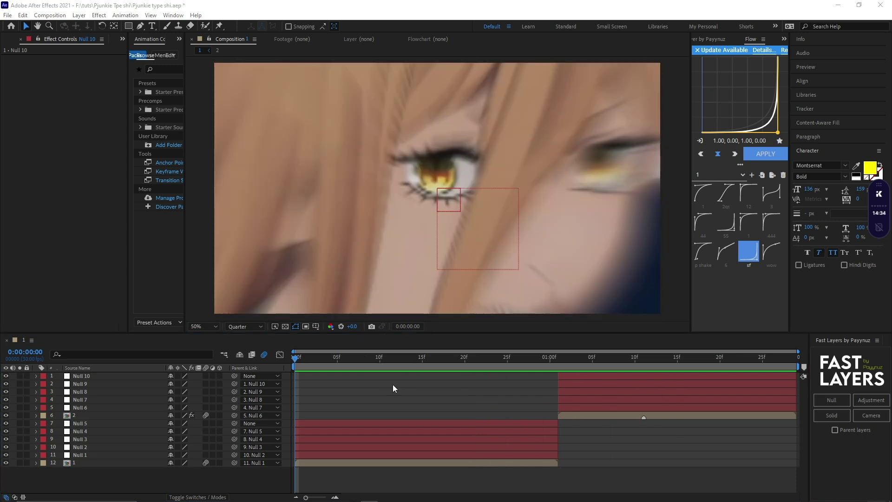
left_click(303, 381)
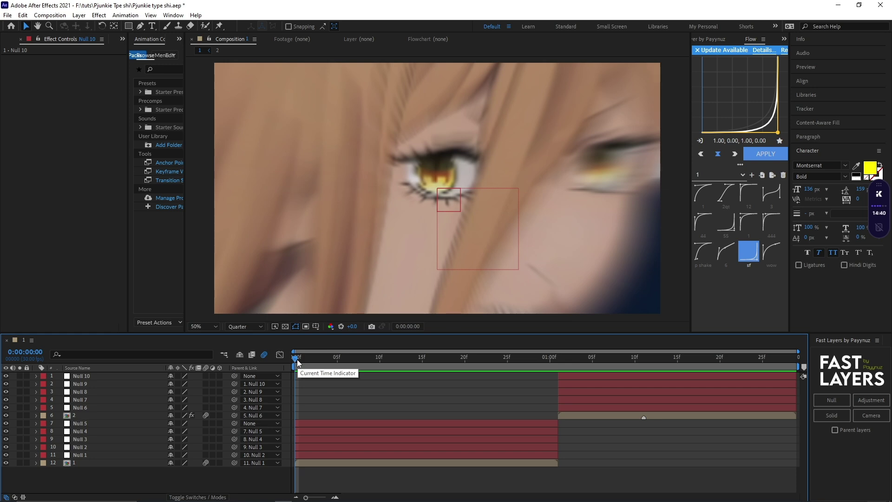
left_click_drag(297, 360, 295, 386)
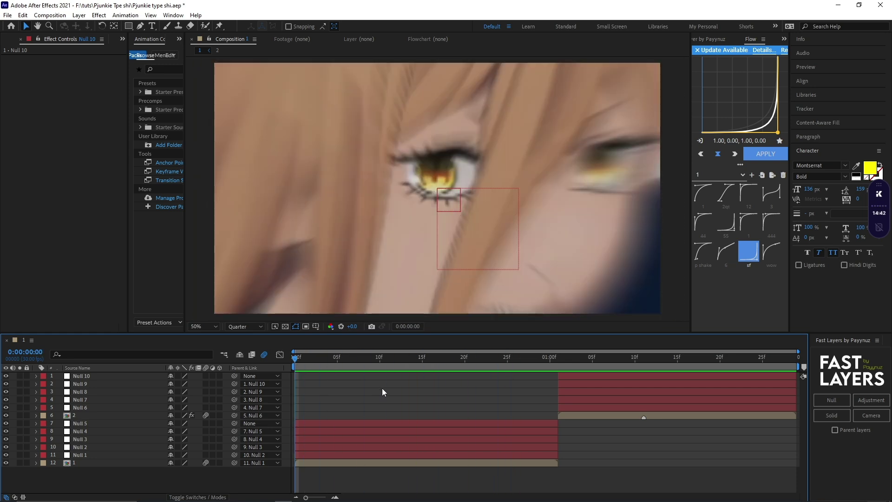
left_click_drag(325, 359, 209, 379)
left_click(358, 424)
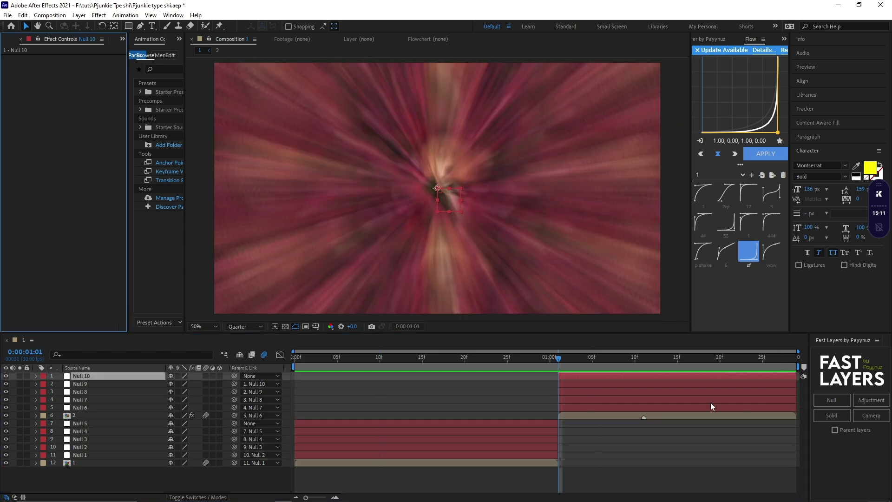
- Add an adjustment layer above the second clip from 0:00:01:01 and apply the BCC Lens Blur OBS effect to it
left_click(876, 400)
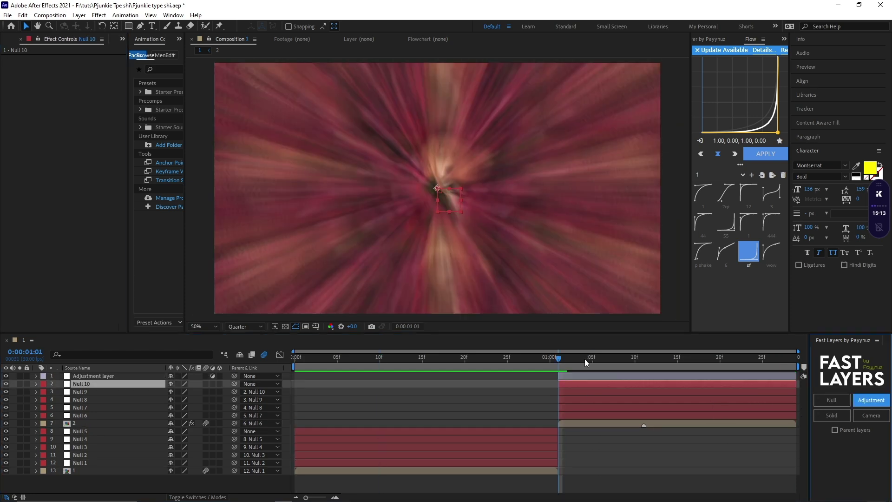
left_click(570, 375)
key("ctrl+space")
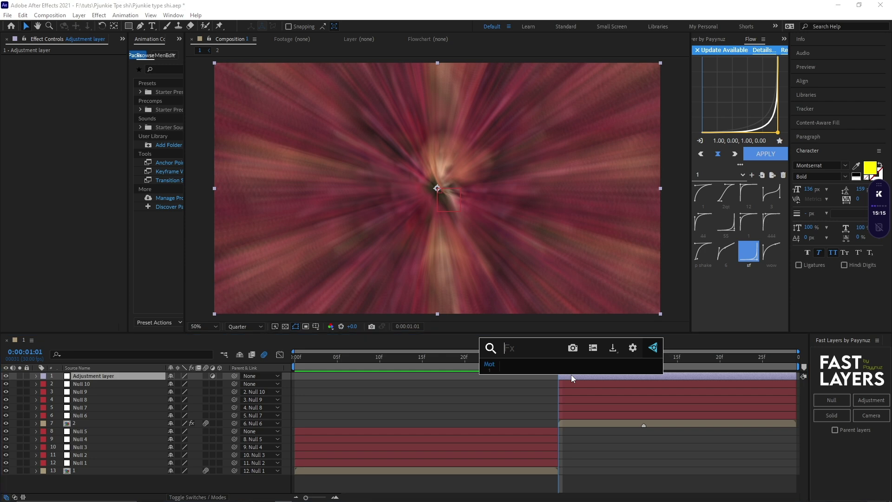
type("bcc lens")
key("Return")
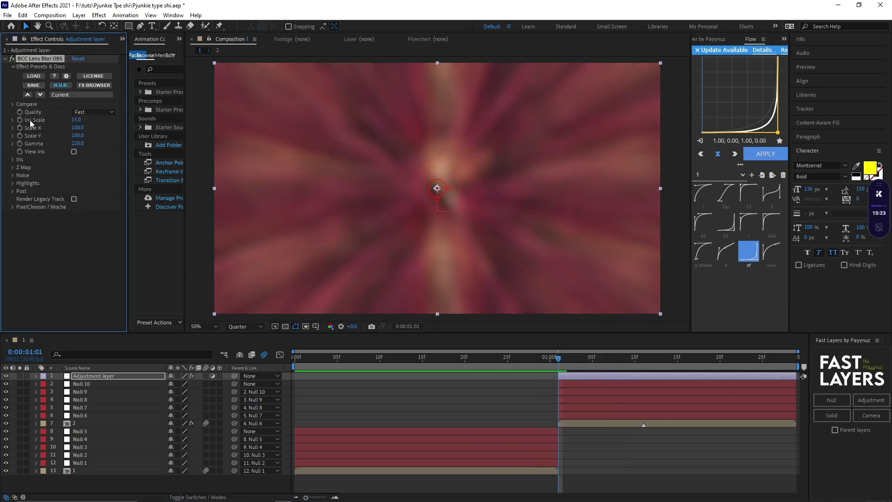
- Start keyframing the lens blur's Iris Scale at 0:00:01:01 with a value of 0
left_click(20, 120)
left_click(76, 120)
type("0")
left_click(102, 136)
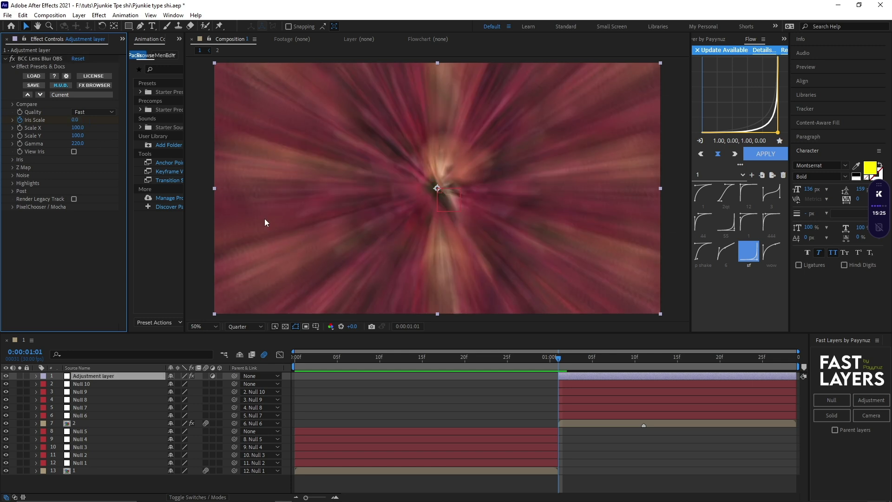
- Shift the adjustment layer to start at 0:00:00:24 and keyframe the lens blur's Iris Scale at 12 at 0:00:01:01
key("u")
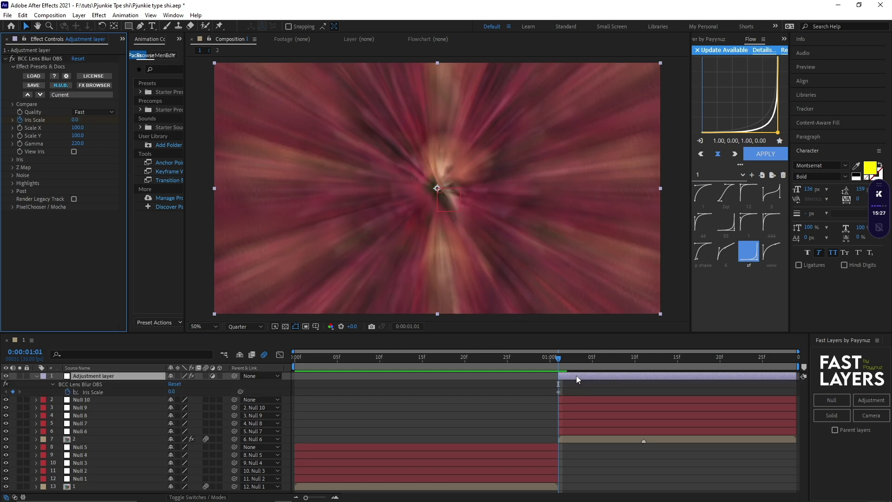
left_click_drag(613, 377, 598, 376)
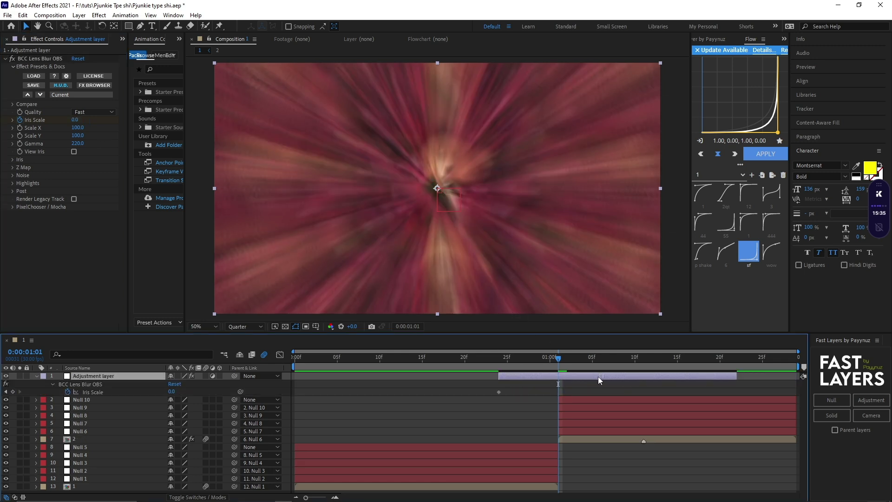
left_click(74, 120)
type("12")
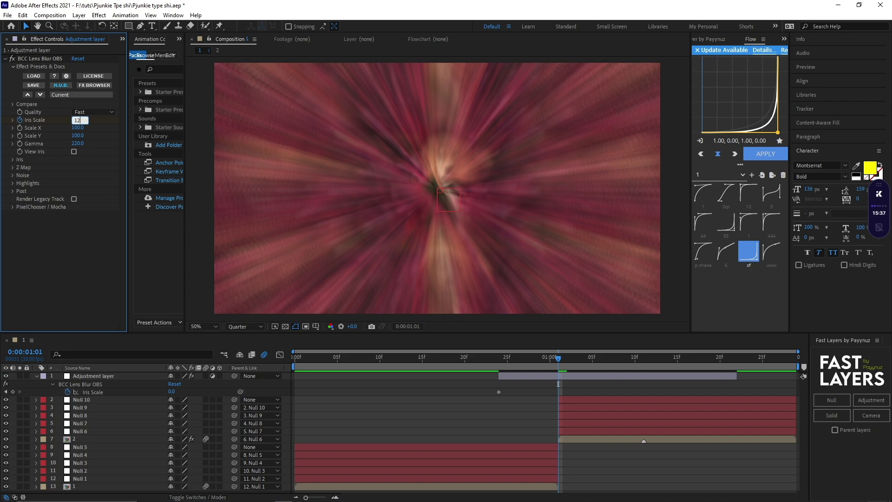
left_click(95, 140)
- Keyframe Iris Scale back to 0 at 0:00:01:11 and trim the adjustment layer's end to that frame
left_click_drag(652, 367, 647, 367)
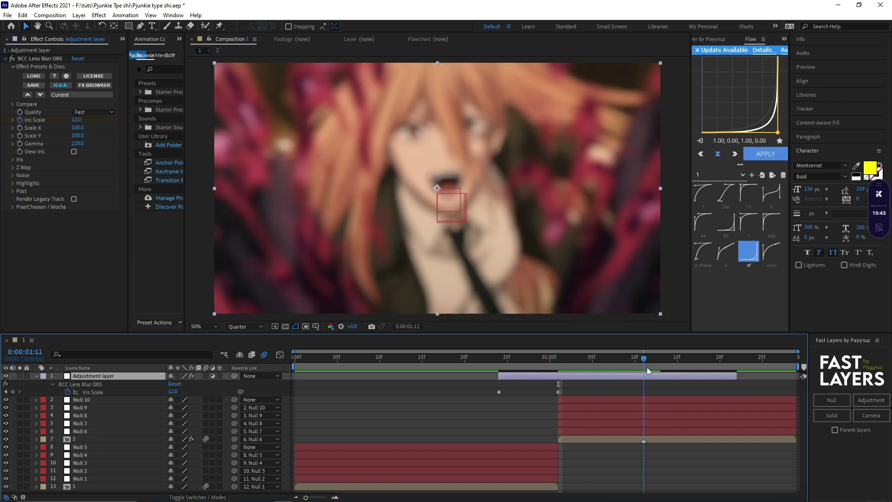
left_click(76, 120)
type("0")
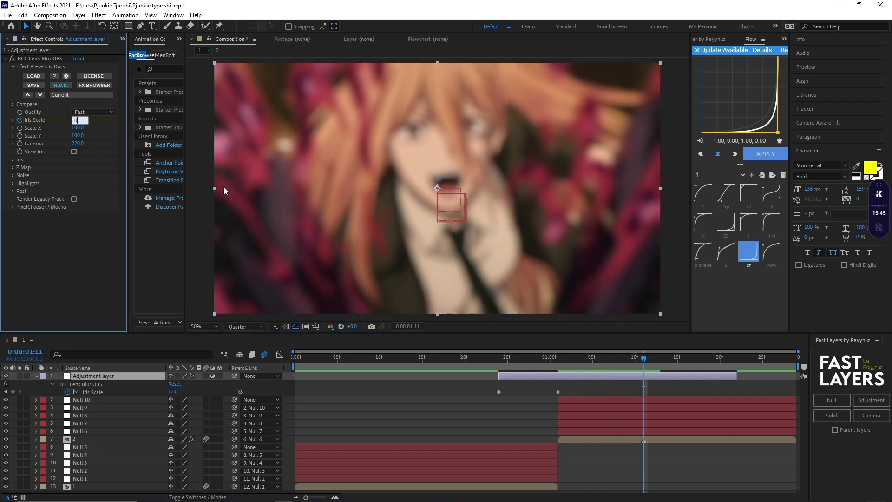
key("Return")
key("alt+]")
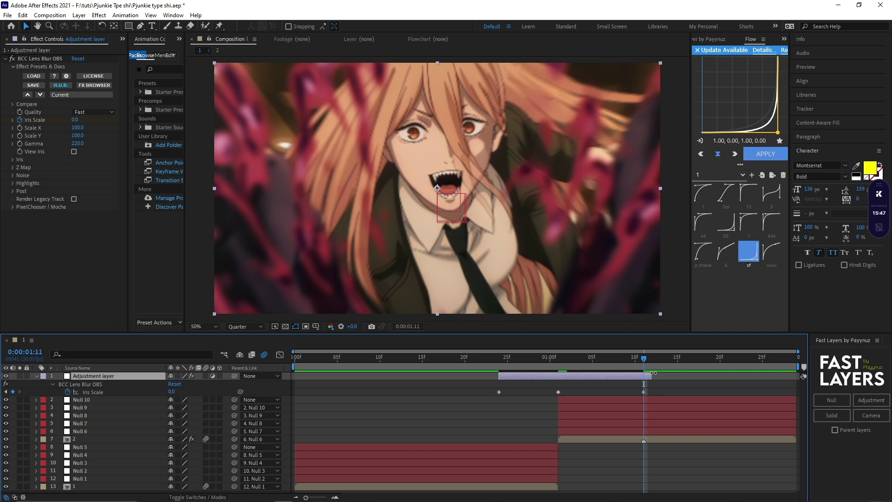
- Apply the Exposure effect to the adjustment layer and start keyframing its Exposure value at the layer's start, 0:00:00:24
key("i")
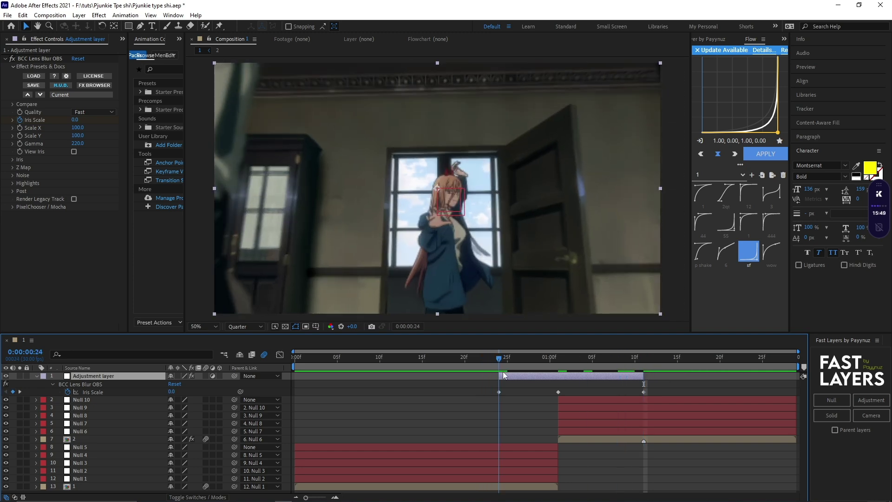
key("ctrl+space")
type("exp")
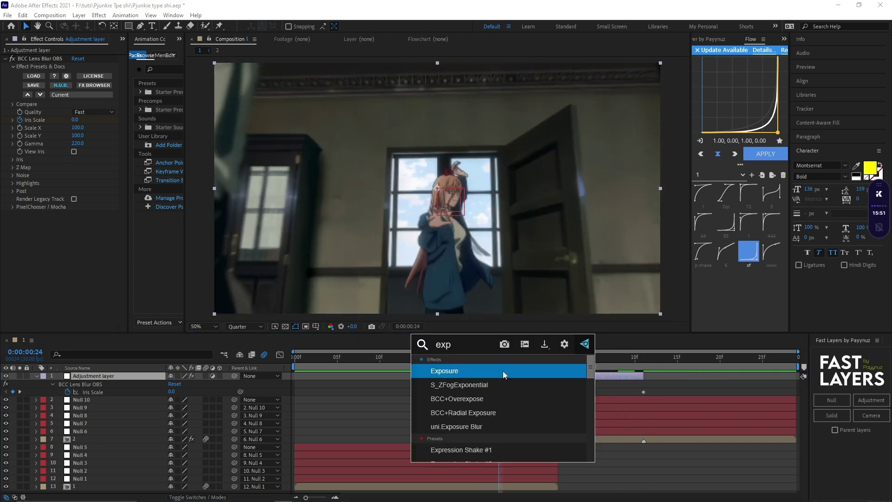
left_click(503, 370)
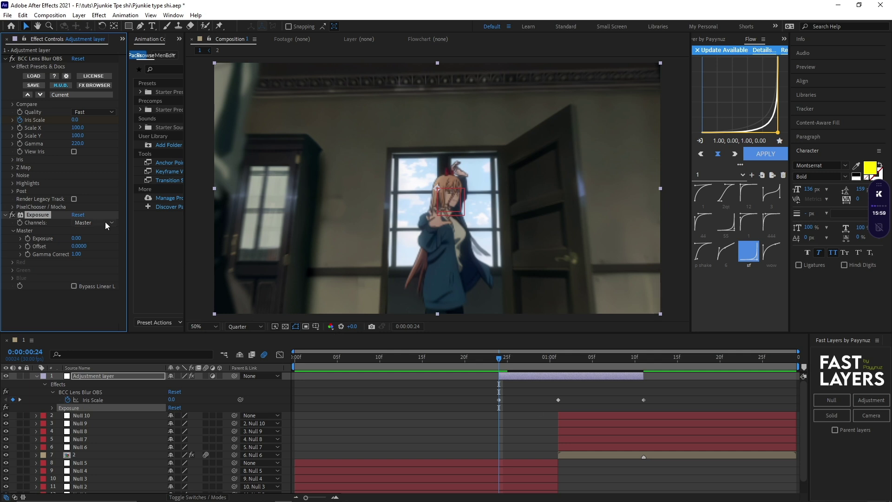
left_click(27, 239)
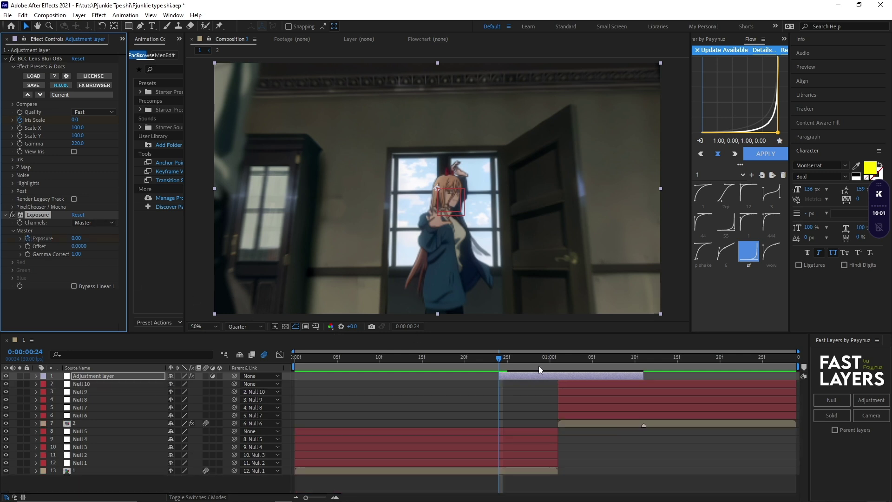
- Keyframe the Exposure value at 1.5 at 0:00:01:01, matching the lens blur's peak
left_click(559, 363)
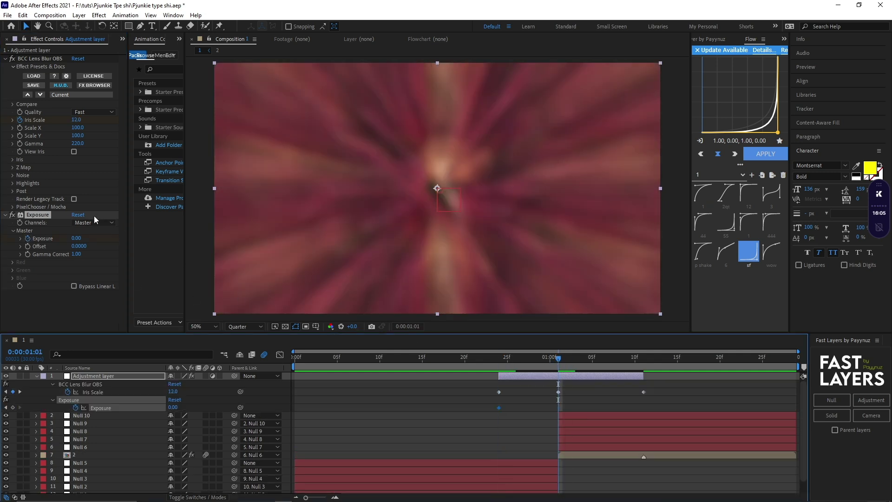
left_click(77, 238)
type("1")
key("Return")
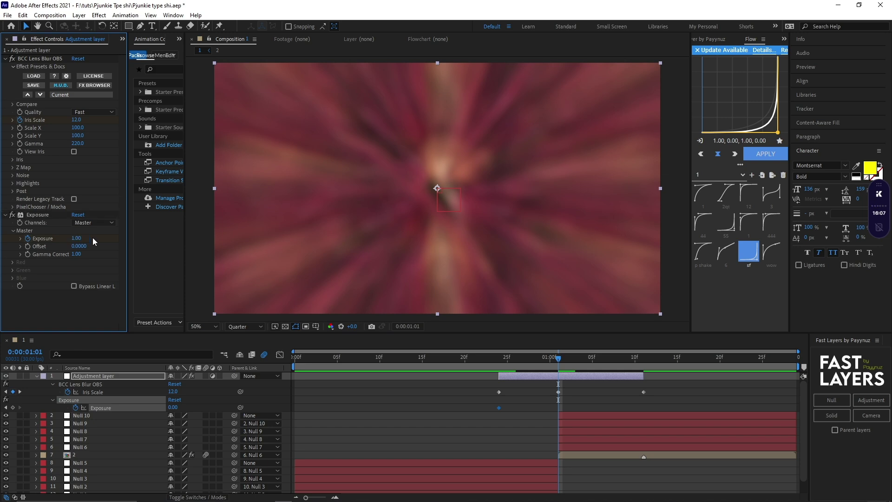
left_click(77, 239)
type("1.5")
key("Return")
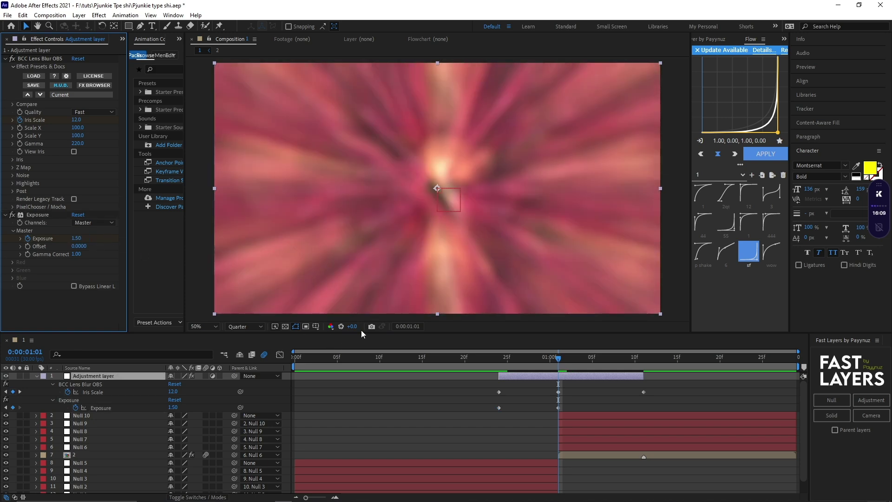
- Keyframe the Exposure value back to 0 at 0:00:01:11
left_click_drag(565, 363, 645, 377)
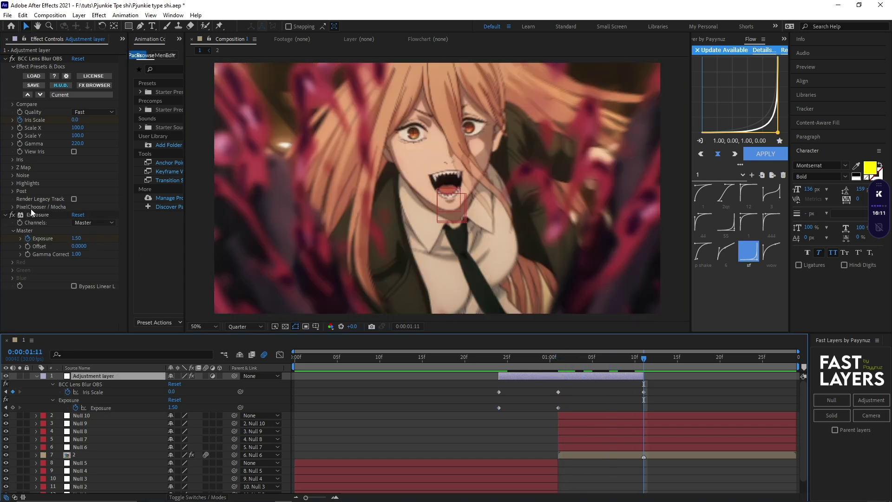
left_click(77, 239)
type("0")
key("Return")
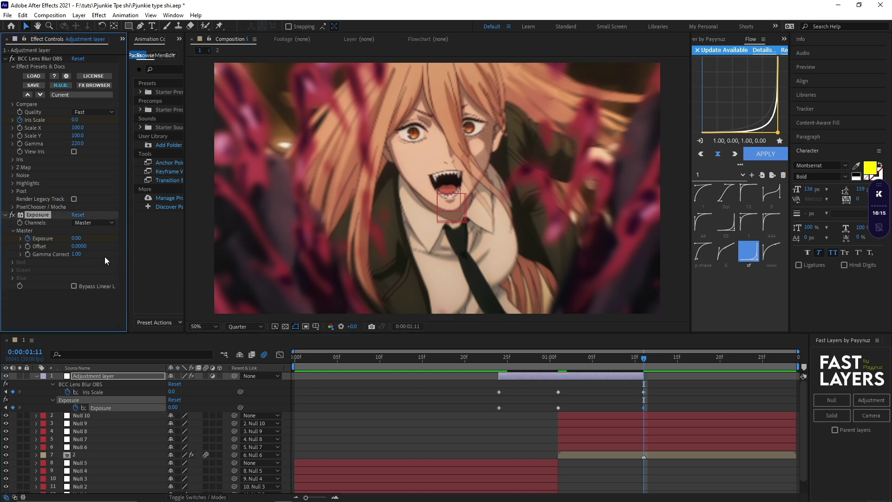
- Apply Easy Ease to all Iris Scale and Exposure keyframes of the adjustment layer
left_click_drag(669, 389, 450, 410)
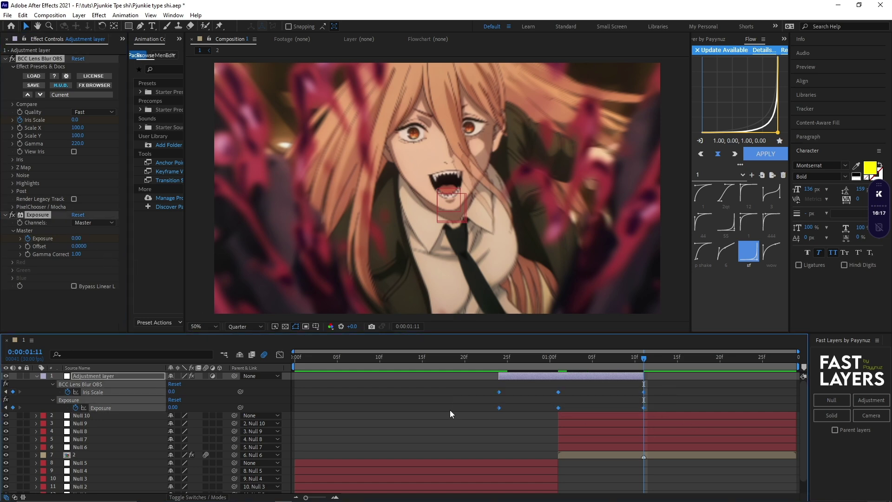
left_click(642, 404)
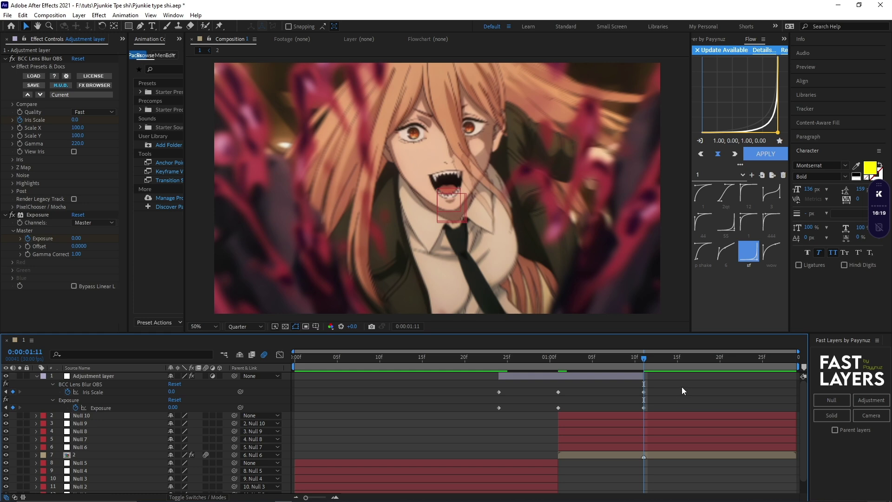
left_click_drag(682, 387, 412, 413)
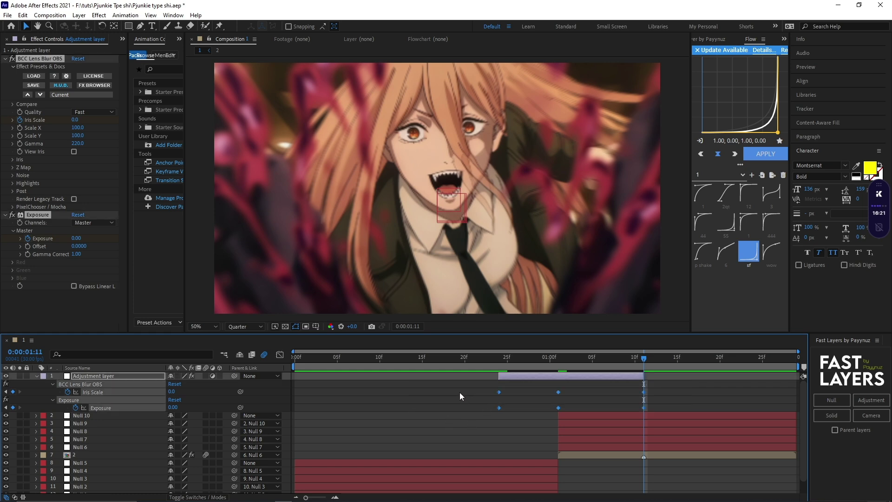
key("F9")
- Shape the Iris Scale value graph into a slow rise to a sharp peak at 0:00:01:01 and a steep initial fall
left_click(294, 373)
left_click(279, 355)
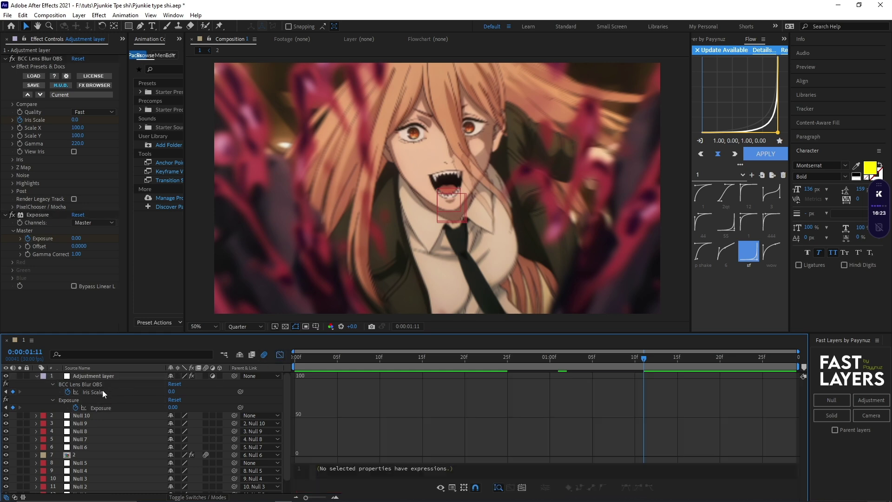
left_click(102, 391)
double_click(530, 421)
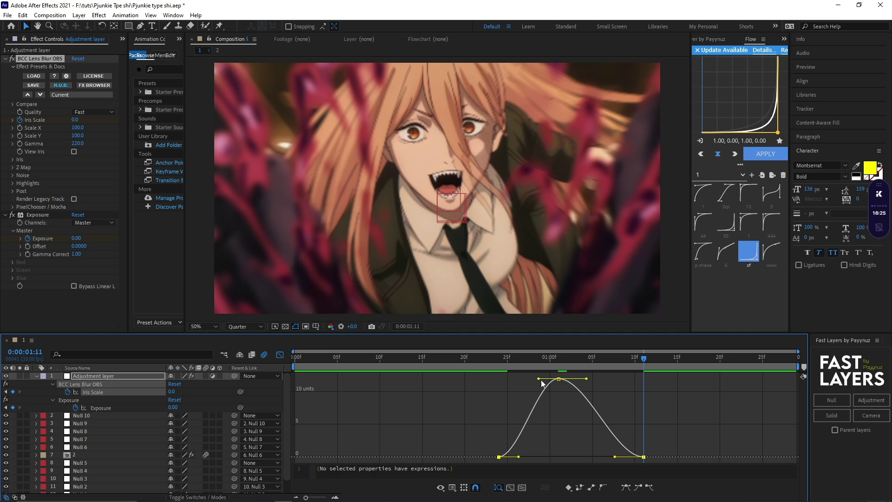
left_click_drag(542, 380, 595, 424)
left_click_drag(467, 428, 570, 457)
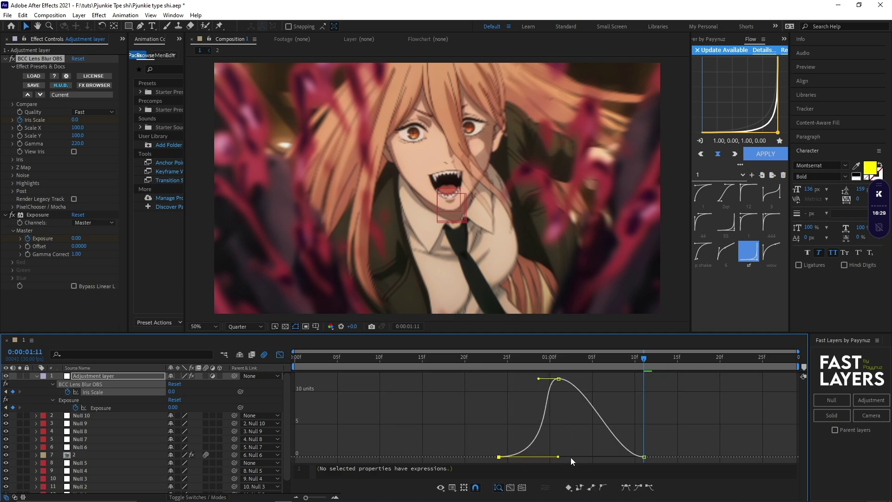
left_click_drag(539, 379, 563, 435)
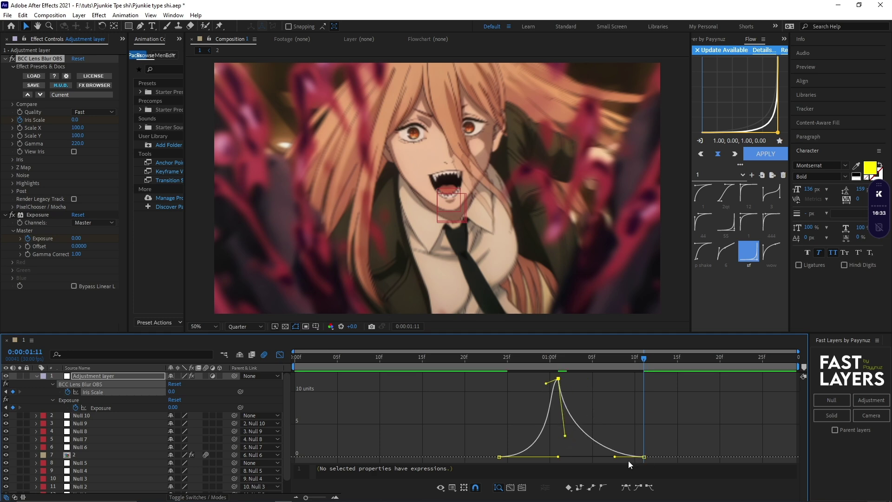
left_click_drag(614, 457, 600, 453)
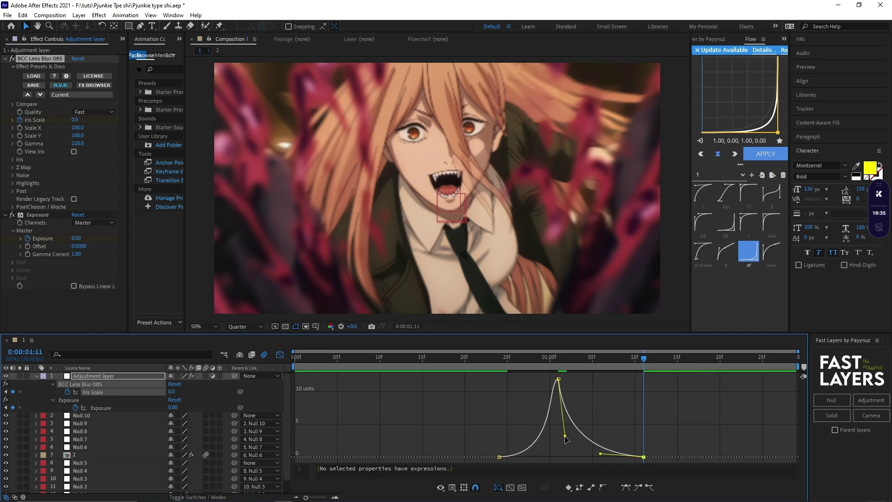
left_click(277, 354)
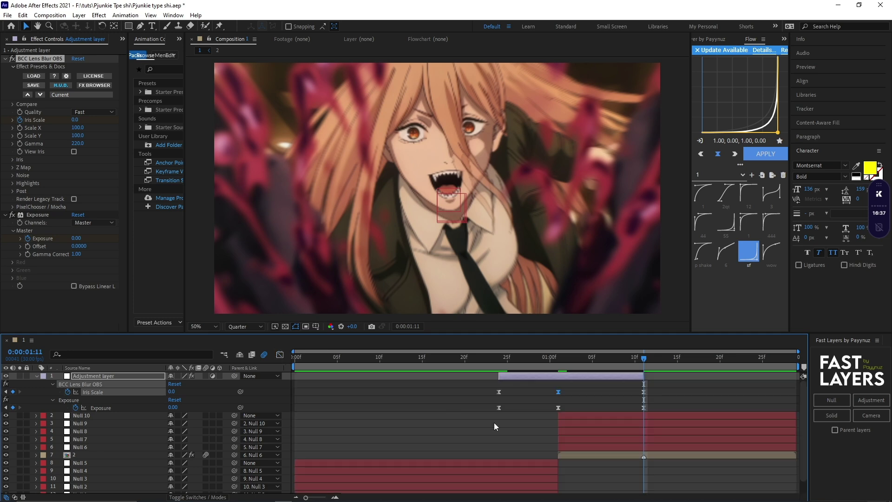
- Move the last Iris Scale keyframe to 0:00:01:09 and copy the falling Iris Scale curve through Flow onto the last two Exposure keyframes
mouse_move(643, 391)
left_mouse_down()
mouse_move(623, 392)
mouse_move(631, 395)
left_mouse_up()
left_click(608, 384)
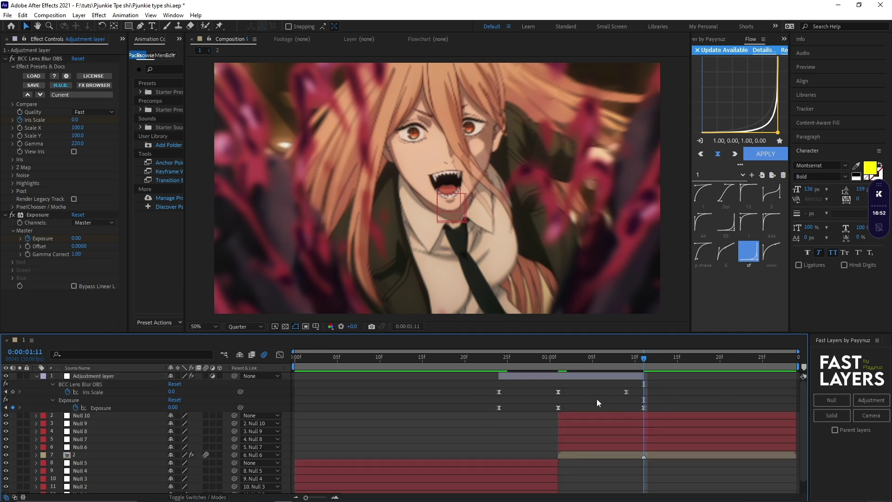
left_click_drag(545, 403, 653, 413)
left_click_drag(542, 384, 630, 398)
left_click(700, 140)
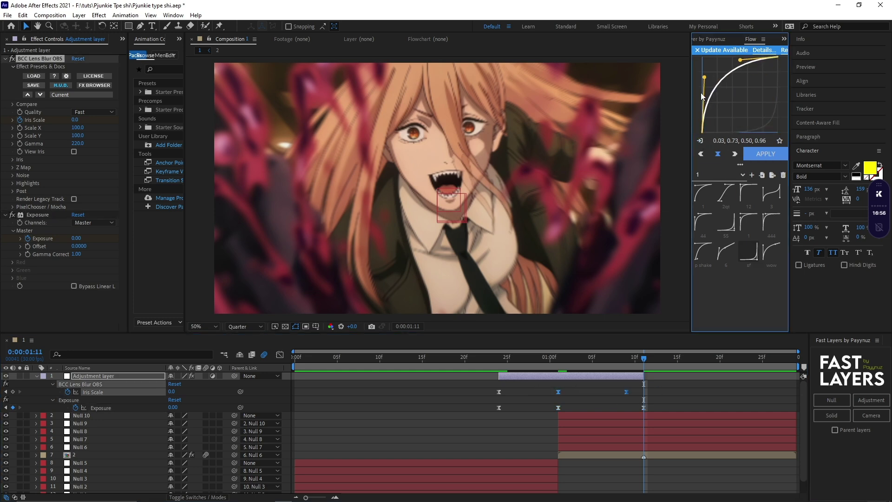
left_click_drag(545, 403, 651, 413)
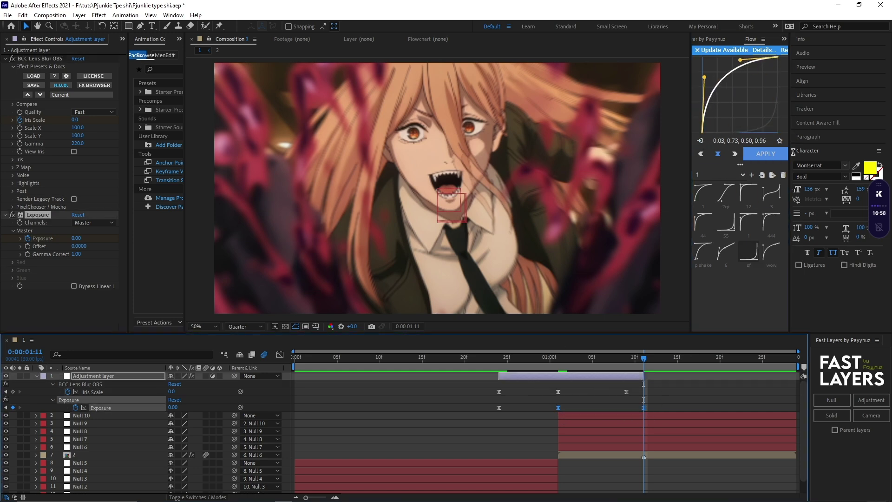
left_click(766, 155)
- Read the rising Iris Scale curve into Flow and apply it to the first two Exposure keyframes
left_click_drag(471, 394, 592, 401)
left_click(701, 140)
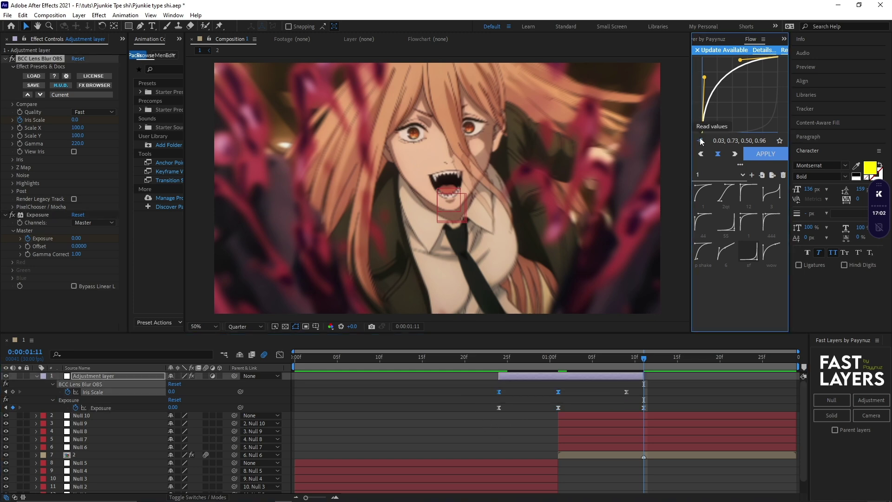
left_click_drag(483, 403, 577, 414)
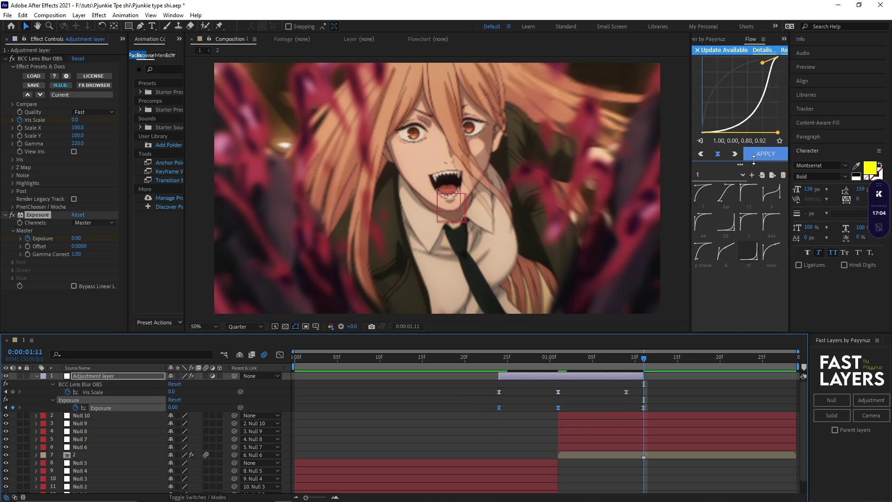
left_click(753, 152)
- Duplicate the blur adjustment layer twice, placing one copy with its peak keyframes at 0:00:00:00 and the other starting at 0:00:01:22
left_click(524, 358)
left_click_drag(501, 362, 296, 362)
key("ctrl+d")
key("[")
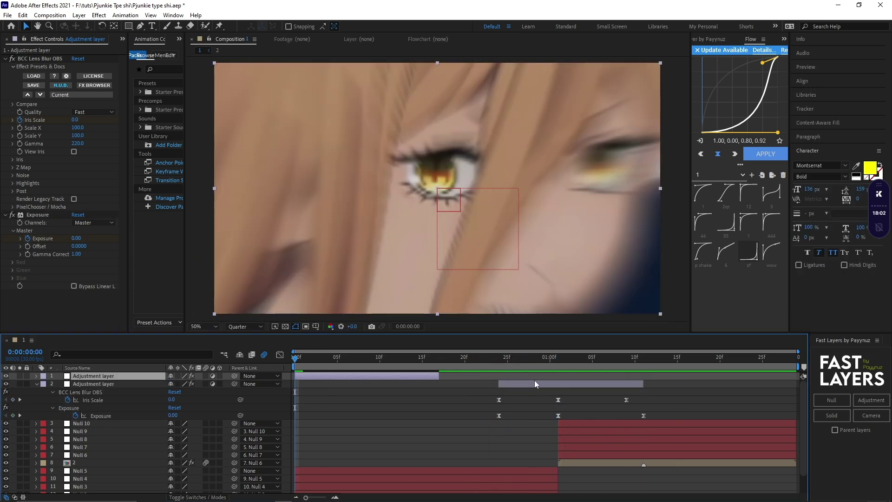
key("u")
left_click_drag(358, 375, 297, 376)
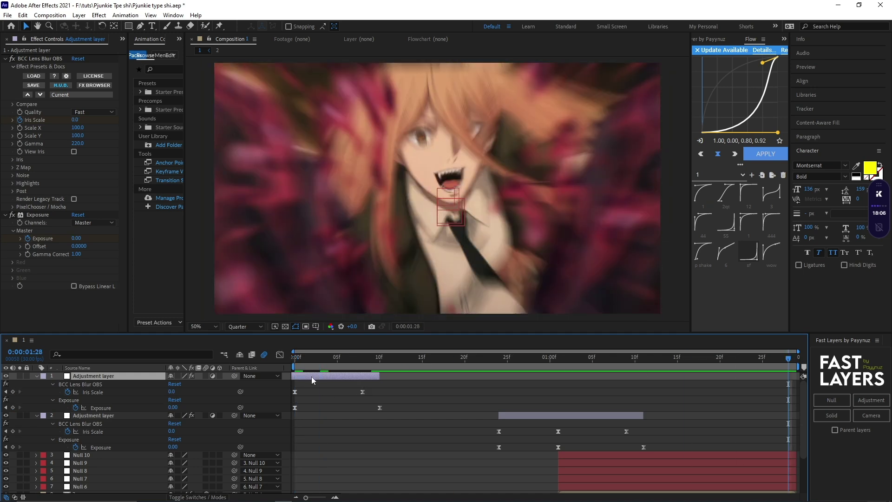
key("ctrl+d")
left_click_drag(308, 385, 808, 384)
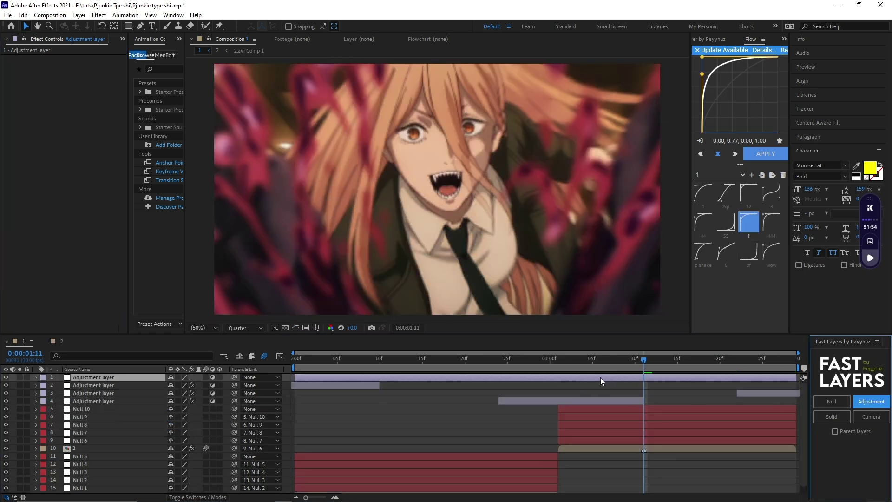
- Trim the new empty adjustment layer to run from 0:00:01:11 to 0:00:01:22
left_click(588, 379)
key("alt+bracketleft")
left_click_drag(655, 360, 735, 361)
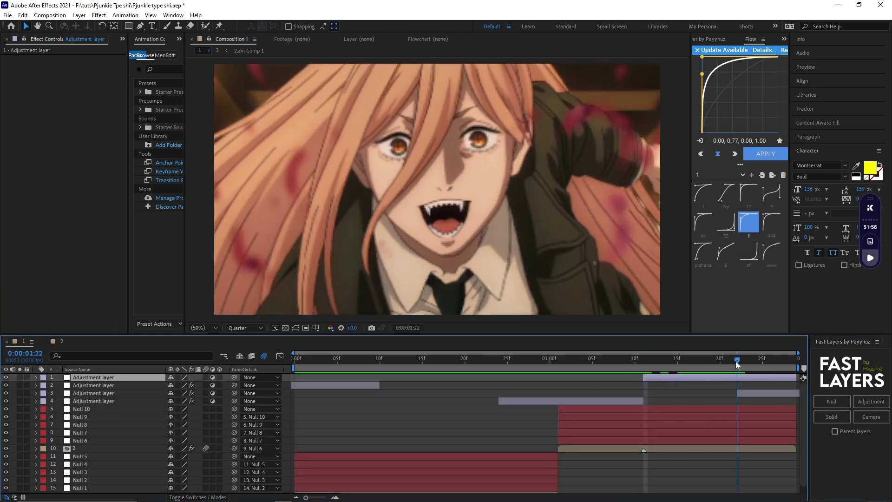
key("alt+bracketright")
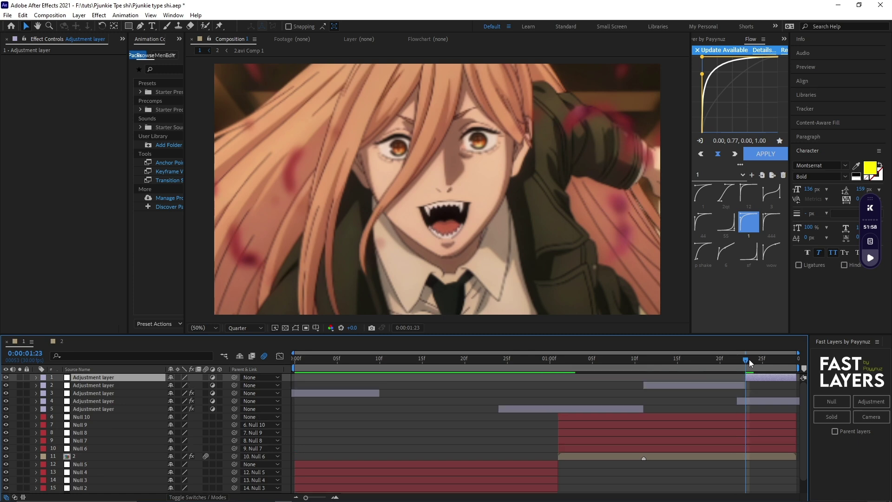
left_click(550, 369)
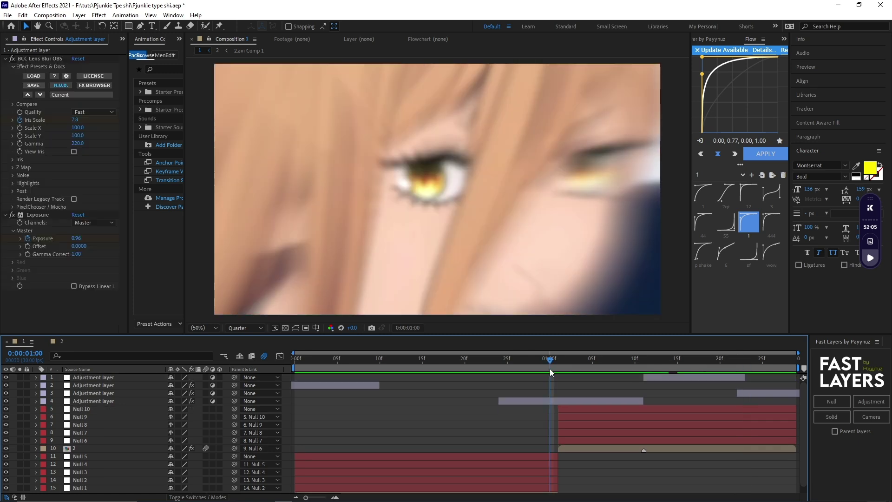
- Shift the empty adjustment layer earlier so it starts at 0:00:01:07 and add the Exposure effect to it
left_click_drag(550, 369, 645, 377)
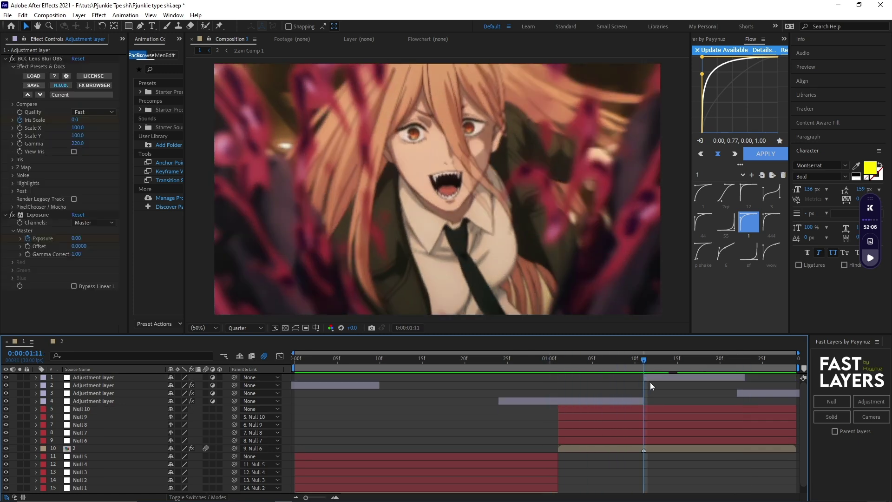
left_click(661, 378)
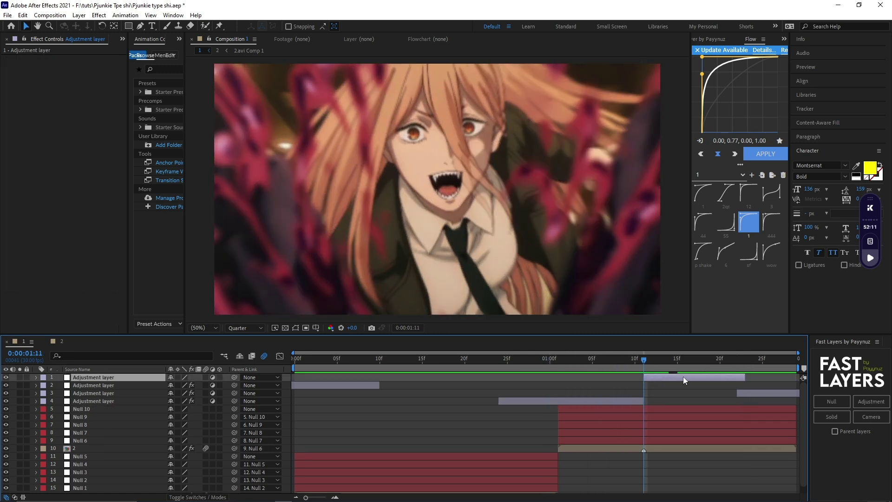
left_click_drag(684, 377, 654, 378)
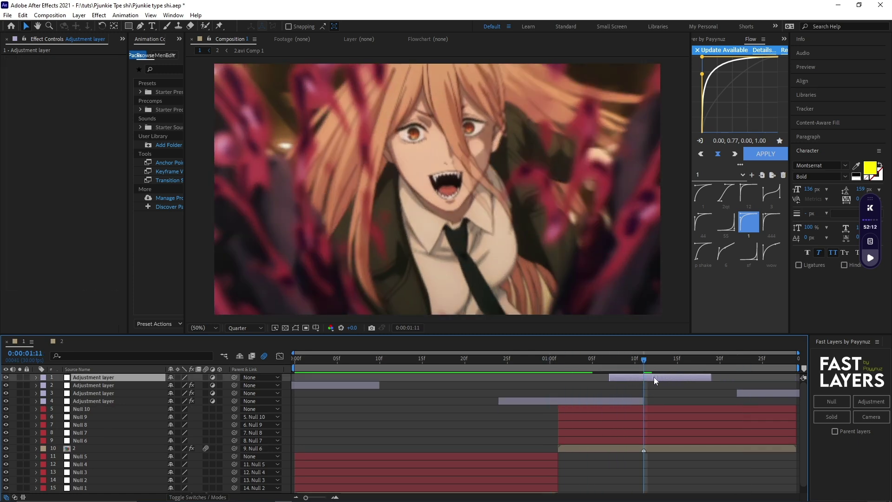
key("ctrl+space")
type("exp")
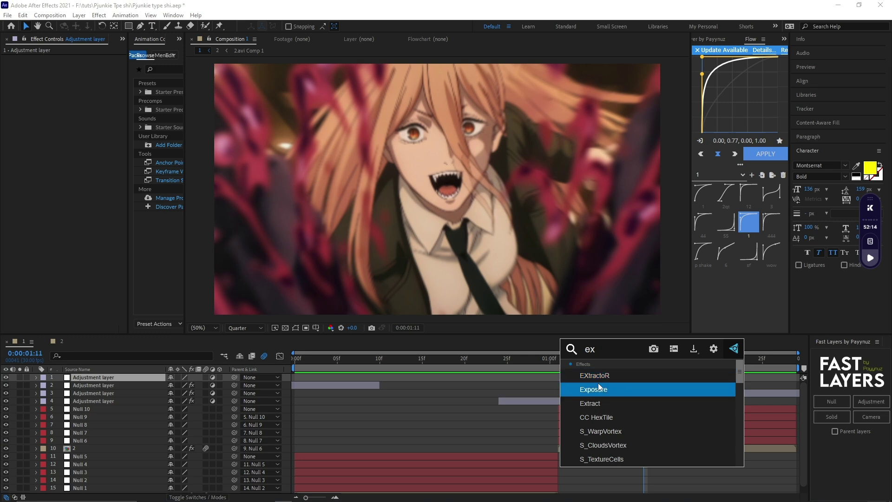
left_click(598, 388)
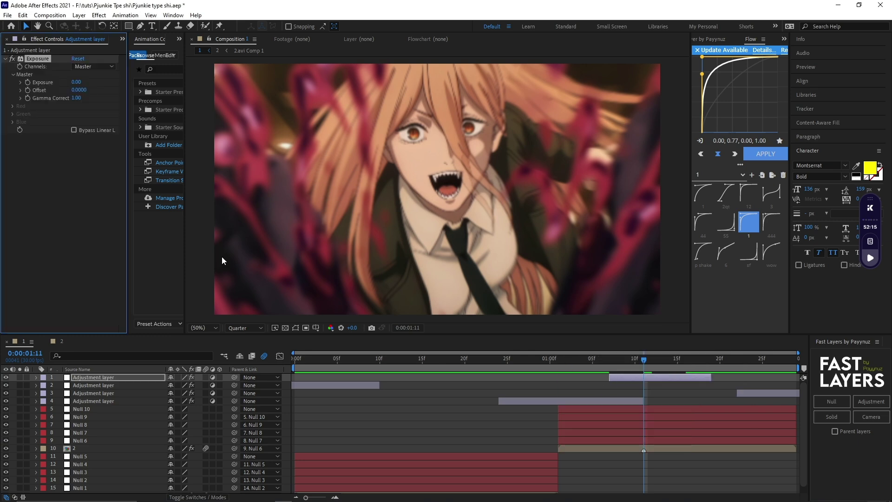
- Keyframe Exposure at 0 on the layer's start at 0:00:01:07 and at 1.5 on 0:00:01:11
left_click(28, 82)
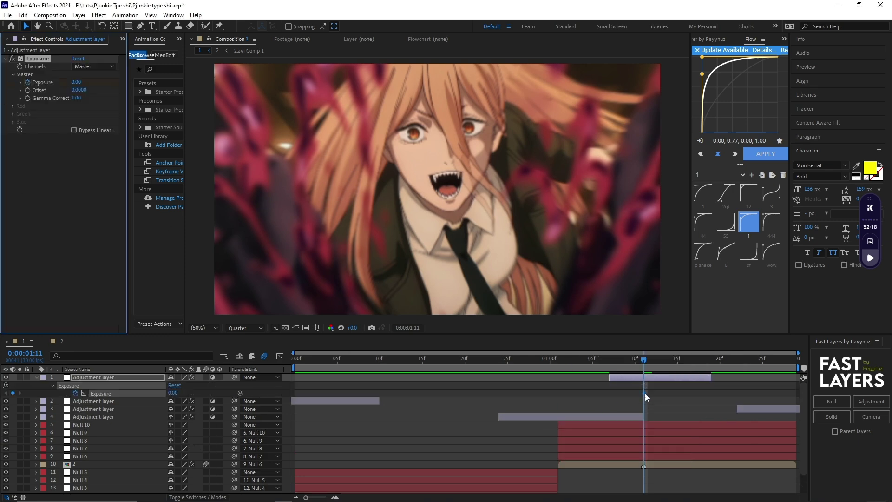
left_click_drag(644, 393, 609, 394)
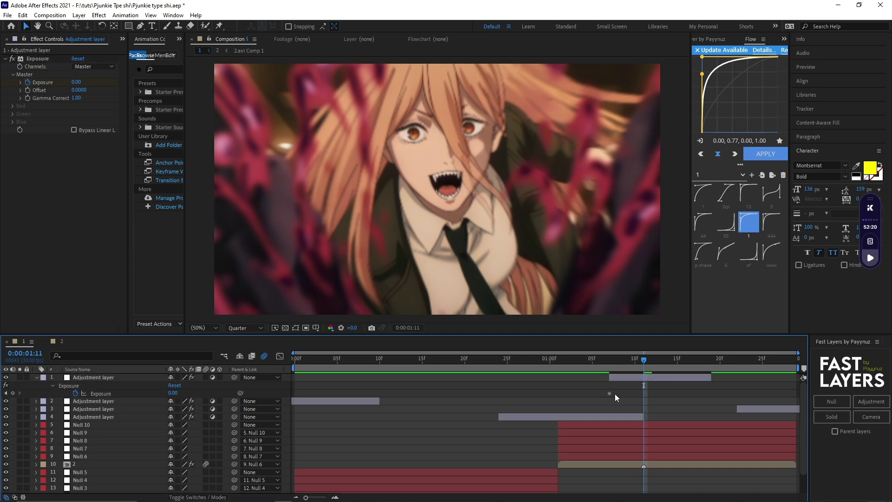
left_click(76, 82)
type("1.5")
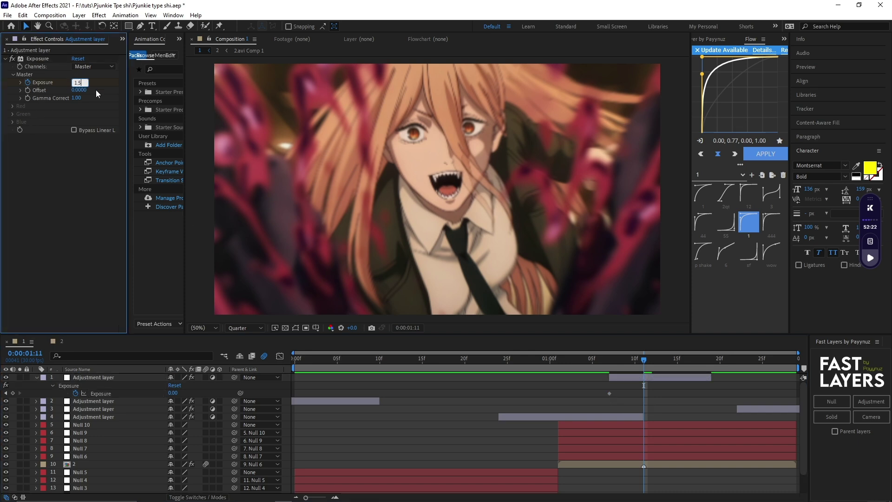
key("Return")
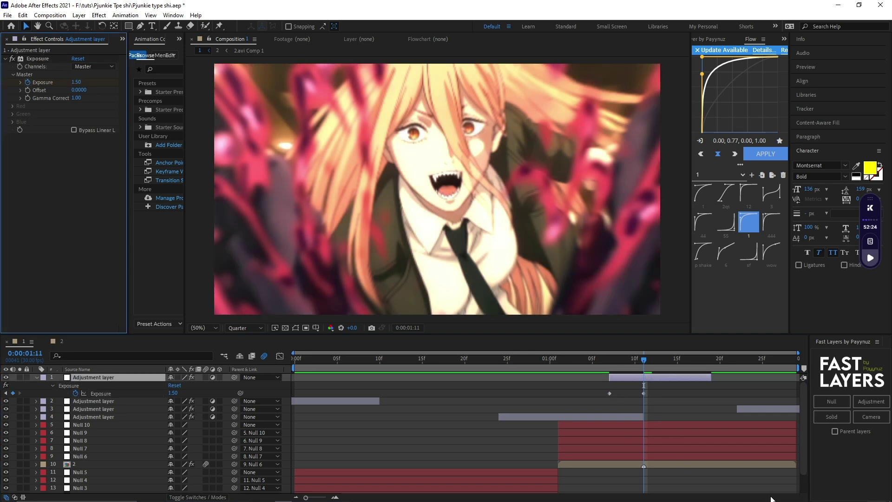
- Extend the exposure adjustment layer to about 0:00:01:20 and keyframe Exposure back to 0 at 0:00:01:20
left_click_drag(651, 361, 731, 380)
left_click(719, 366)
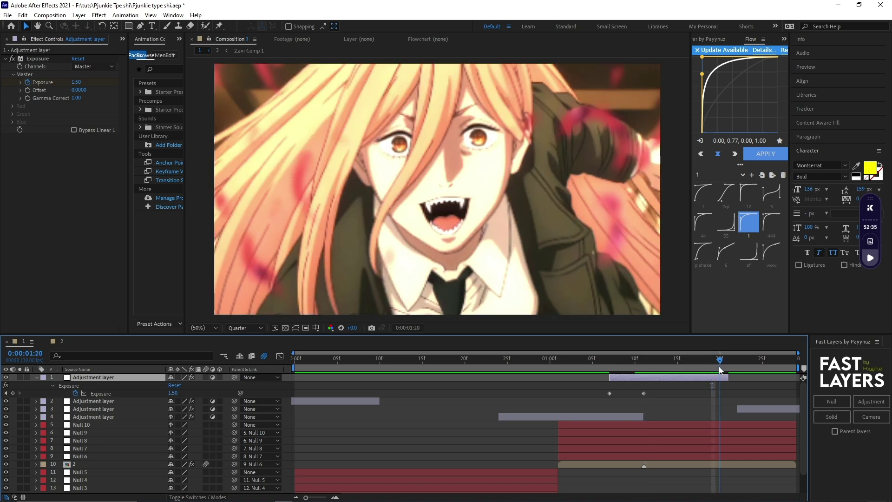
left_click(714, 398)
left_click(78, 83)
key("Return")
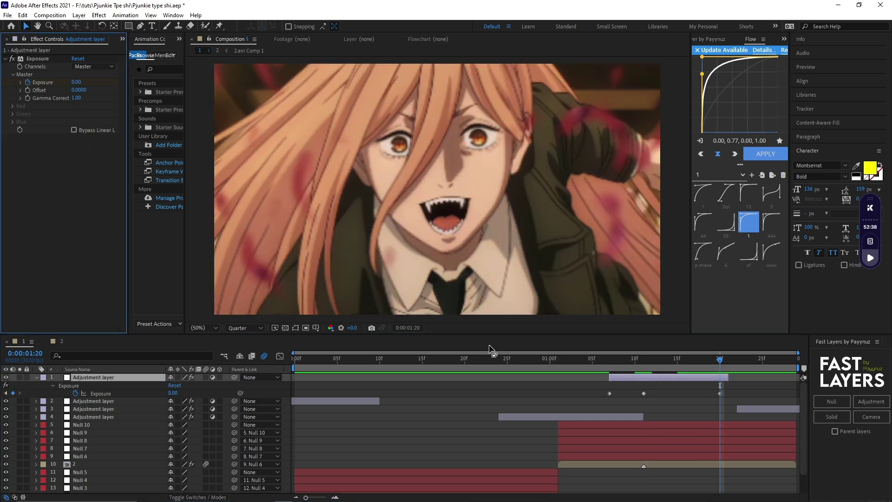
- Apply Easy Ease to the three Exposure keyframes and preview the transition across the composition
left_click_drag(710, 364, 722, 410)
key("F9")
left_click(682, 402)
left_click(559, 360)
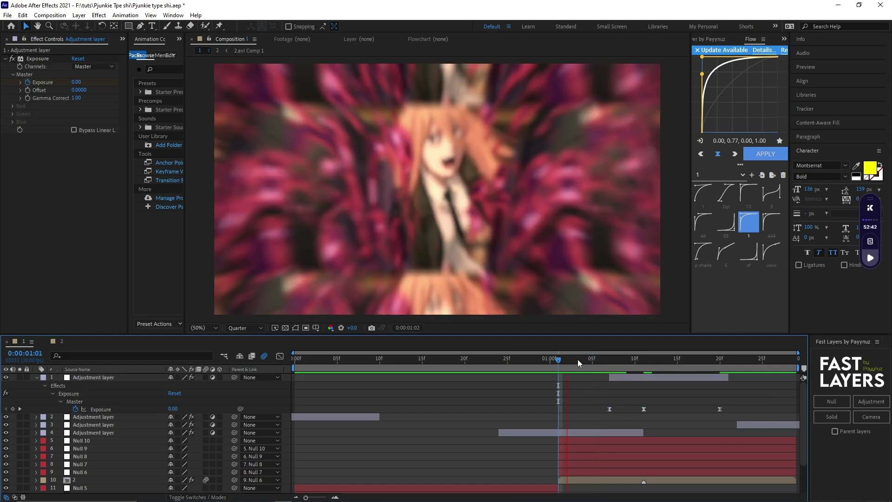
key("space")
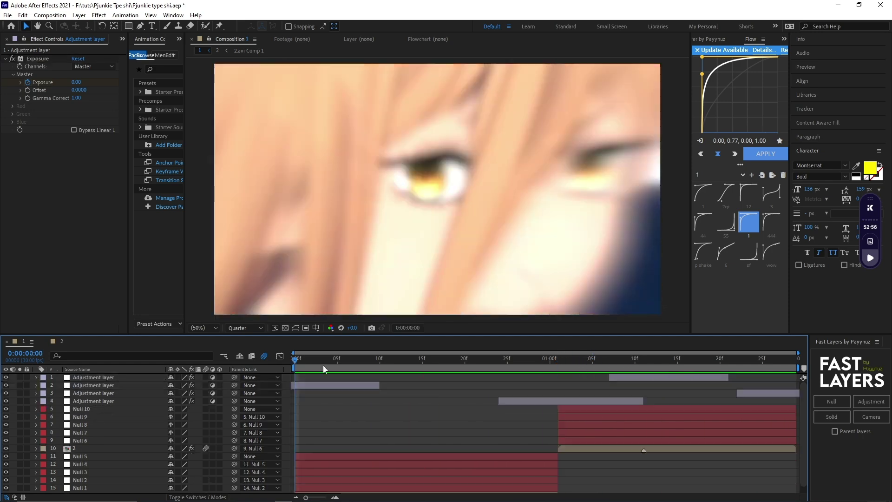
left_click_drag(323, 364, 474, 379)
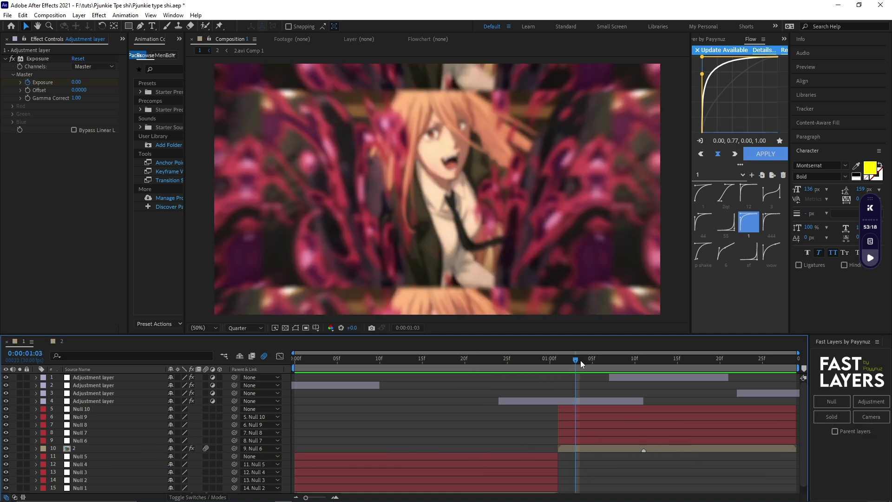
left_click_drag(581, 361, 644, 378)
left_click(645, 378)
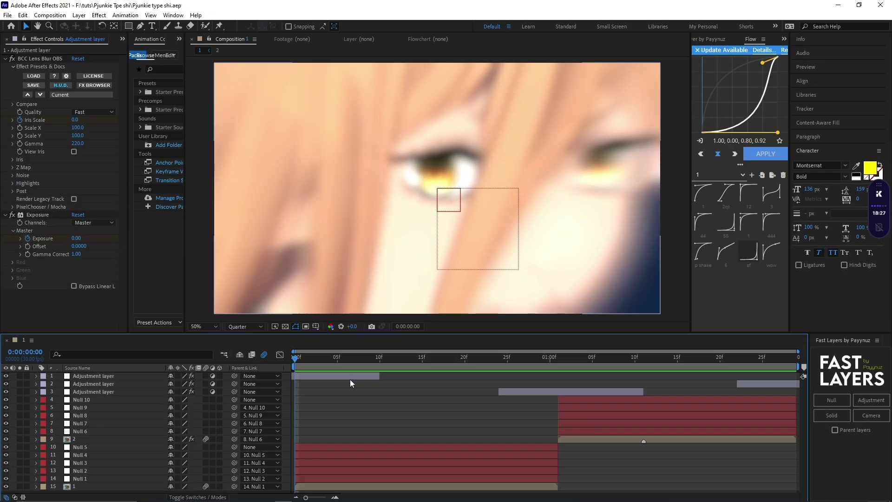
- Add a new adjustment layer above the middle blur layer, starting at 0:00:00:24, and apply the Twitch effect to it
left_click(637, 392)
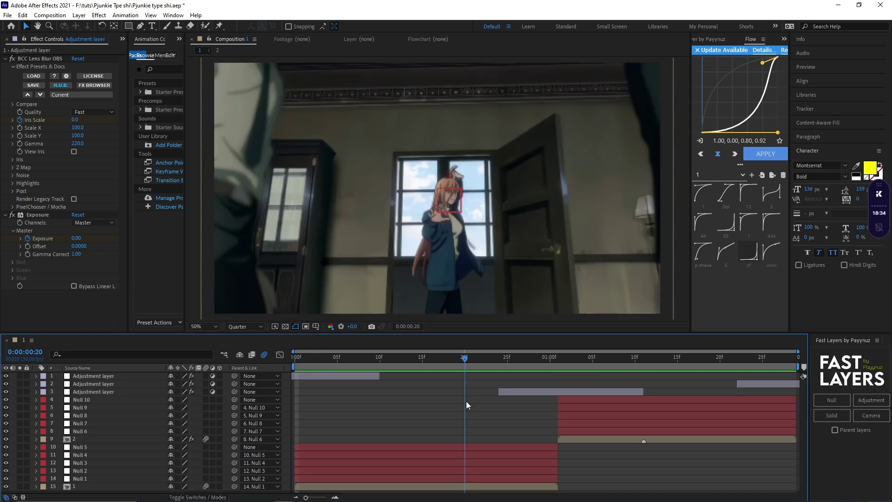
left_click_drag(466, 400, 498, 403)
left_click(506, 393)
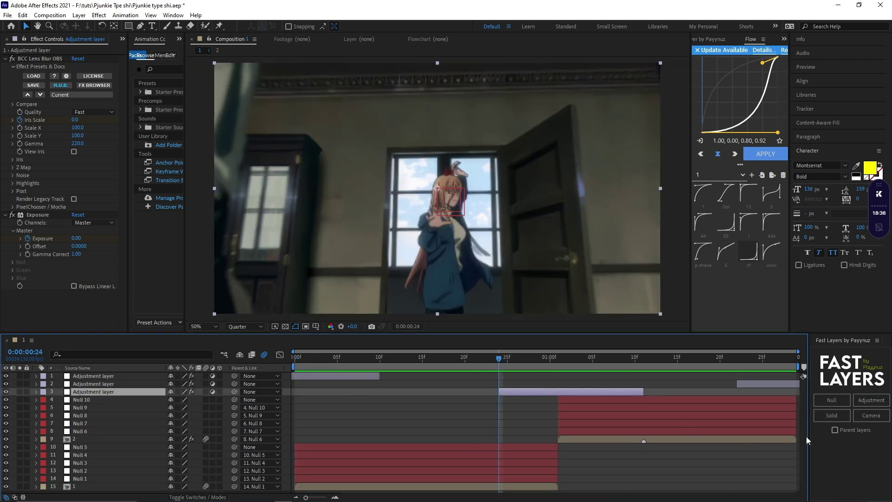
left_click(871, 400)
key("ctrl+space")
type("twit")
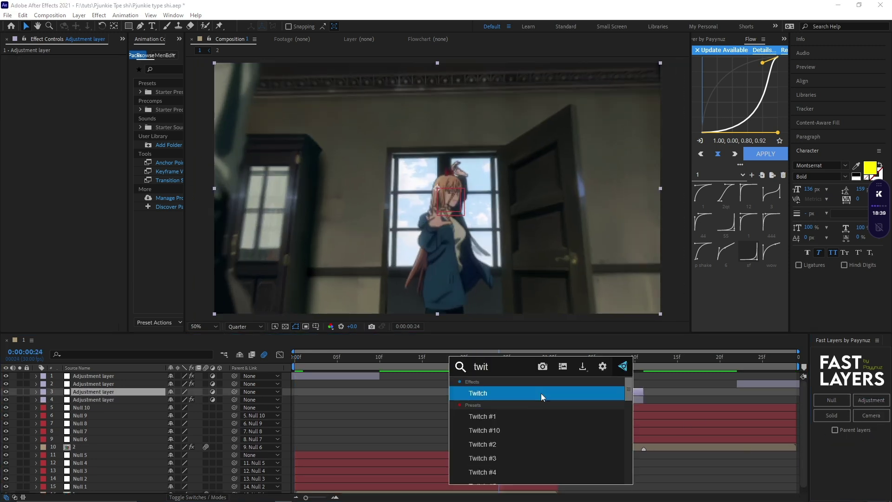
left_click(541, 393)
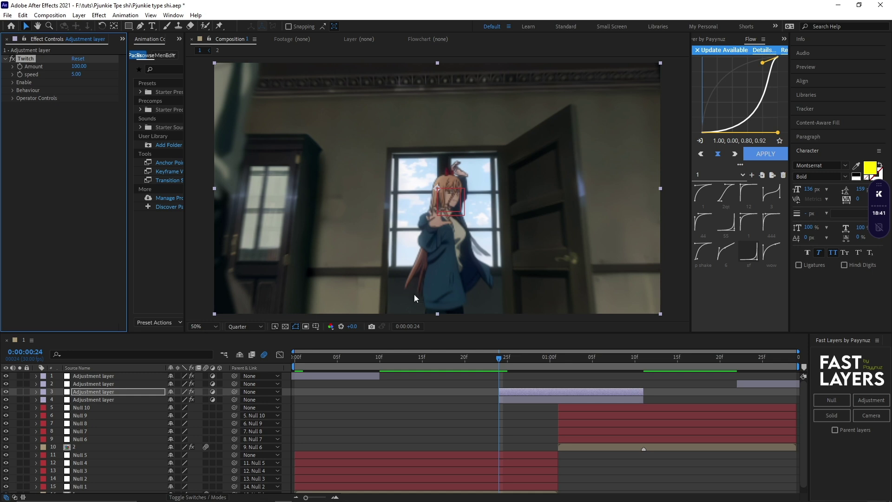
- Set a Twitch Amount keyframe of 0 at 0:00:00:25
mouse_move(510, 362)
left_mouse_down()
mouse_move(520, 363)
mouse_move(509, 363)
left_mouse_up()
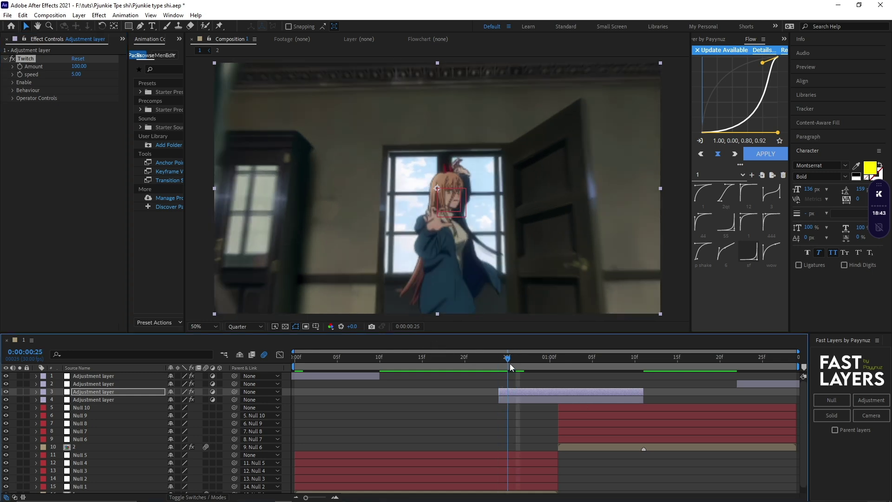
left_click(42, 123)
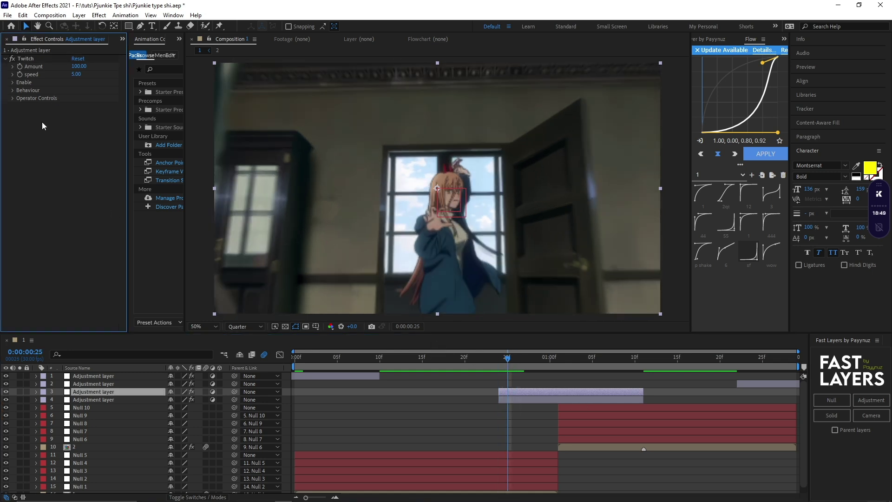
left_click(20, 66)
left_click(79, 66)
type("0")
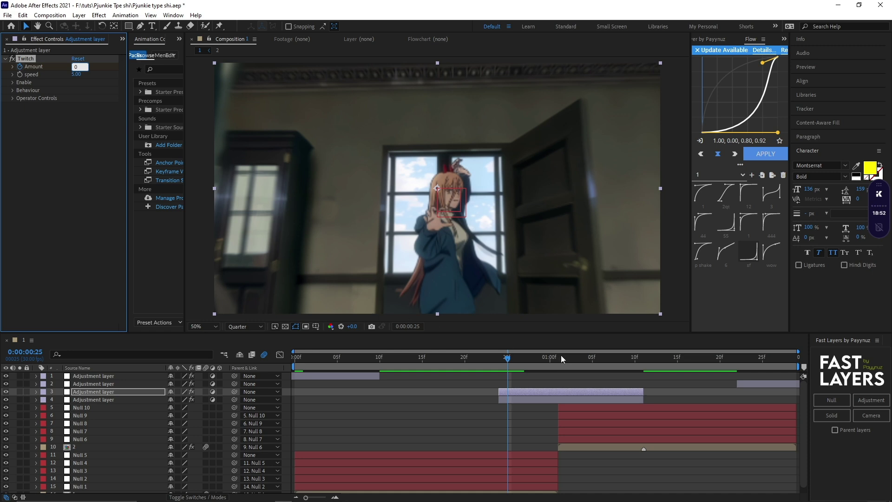
- Reveal the Twitch layer's keyframes and set Amount to 25 at 0:00:01:01
left_click(544, 392)
key("u")
left_click_drag(550, 358, 558, 359)
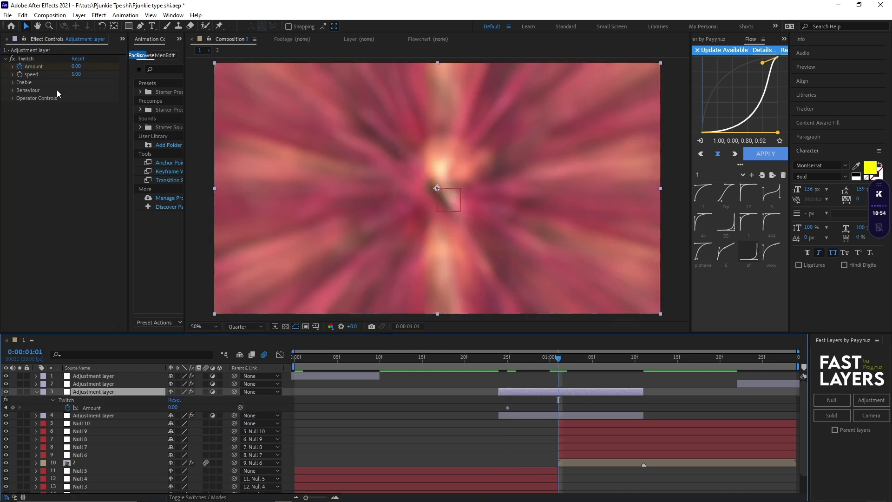
left_click(76, 66)
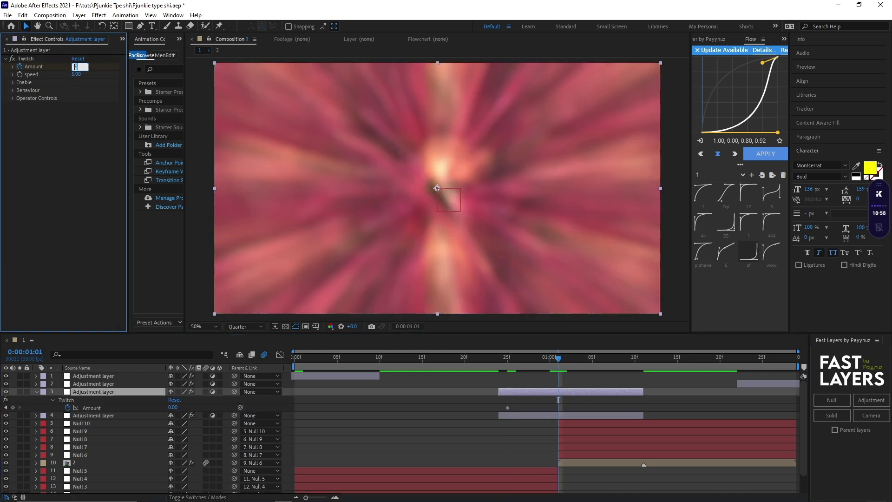
key("Return")
- Keyframe the Twitch Amount back to 0 at 0:00:01:10
left_click_drag(578, 363, 636, 368)
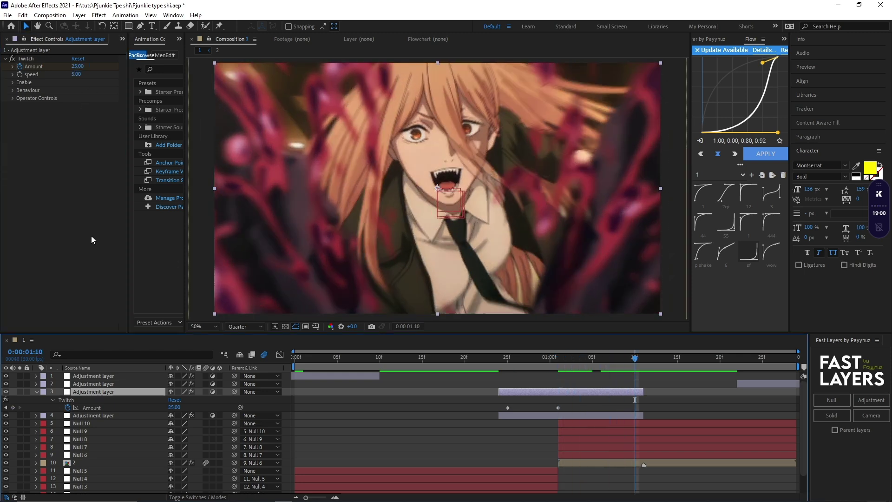
left_click(88, 159)
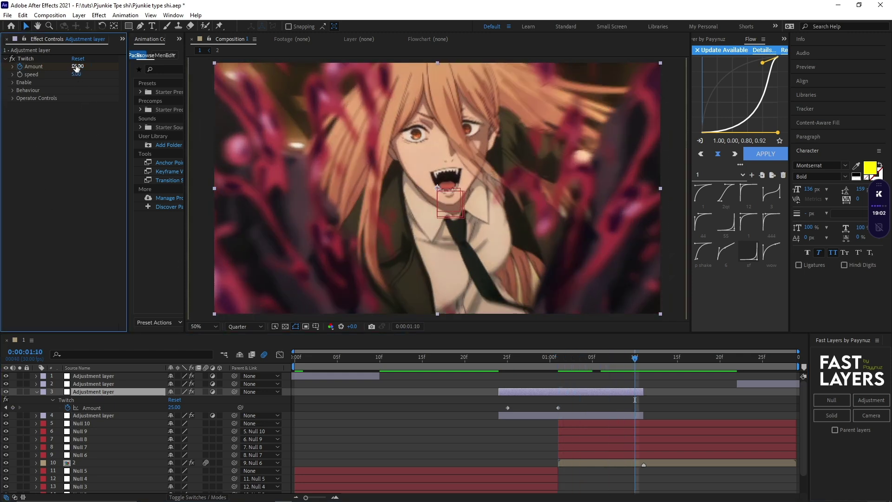
left_click(77, 66)
type("0")
key("Return")
- At 0:00:01:01, set the Twitch speed to 22 and enable its Light and Slide operators
left_click(552, 358)
left_click(76, 74)
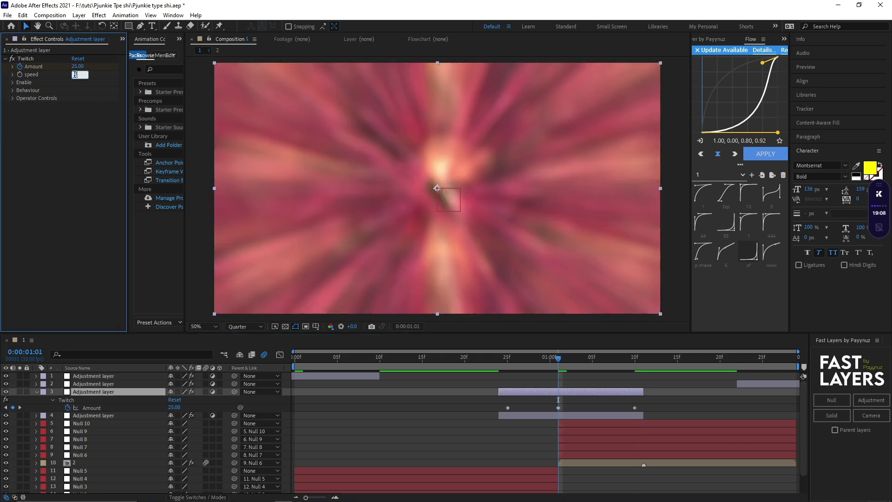
type("22")
key("Return")
left_click(13, 82)
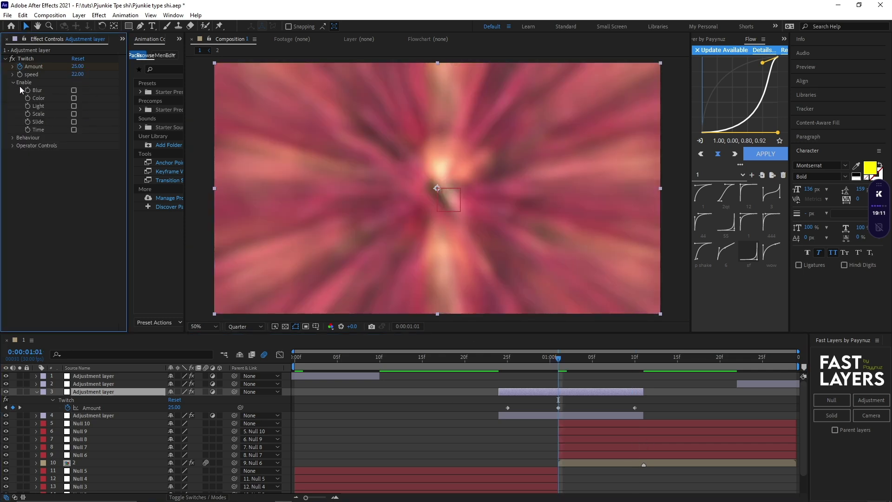
left_click(74, 106)
left_click(74, 123)
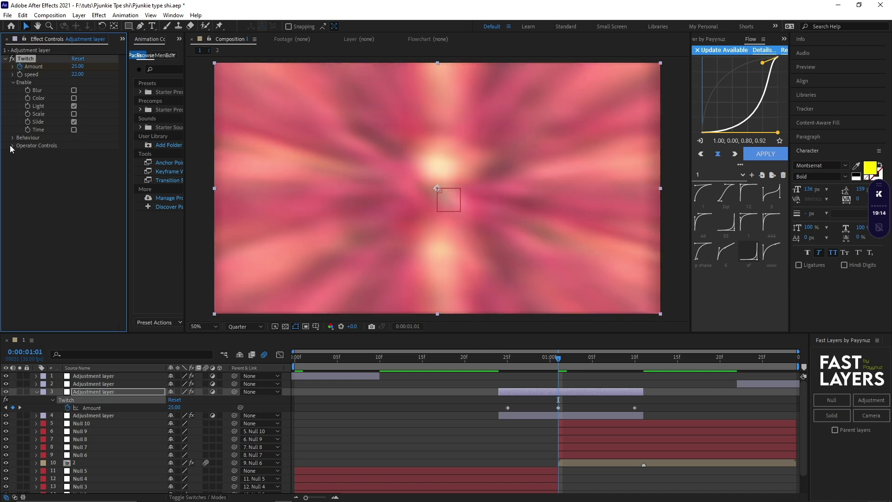
- Expand Twitch's Slide operator controls and set the Slide Amount to 35
left_click(12, 154)
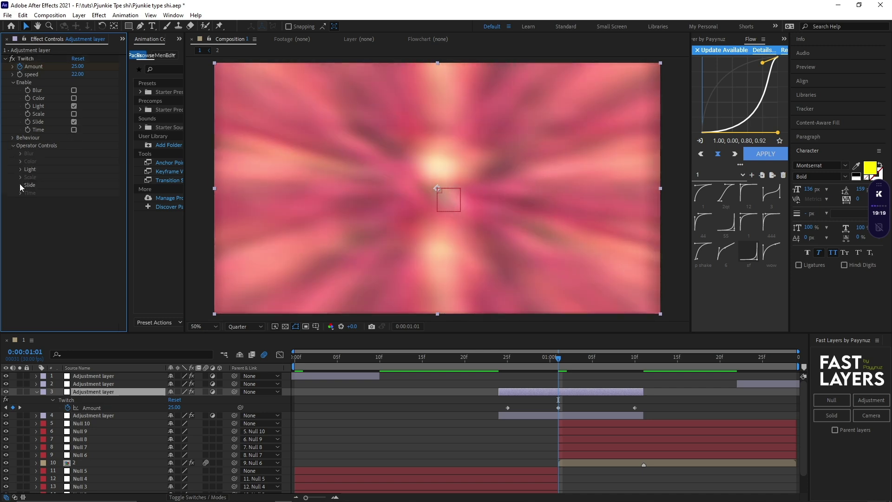
left_click(20, 185)
left_click(77, 193)
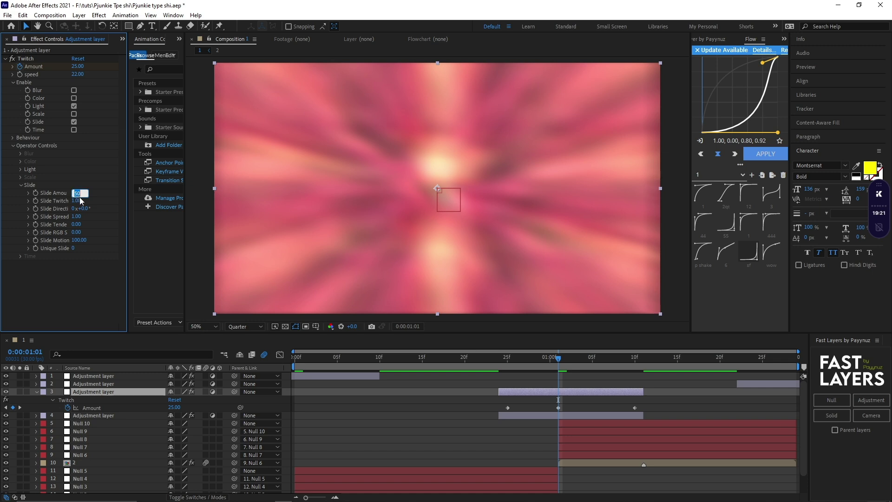
key("Return")
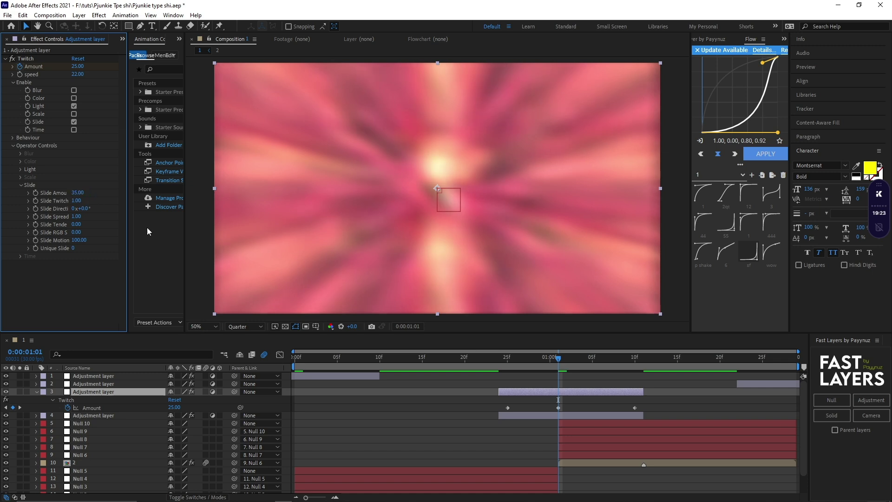
- Add Motion Tile to the Twitch adjustment layer and place it above Twitch in the effect order
key("ctrl+space")
left_click(522, 388)
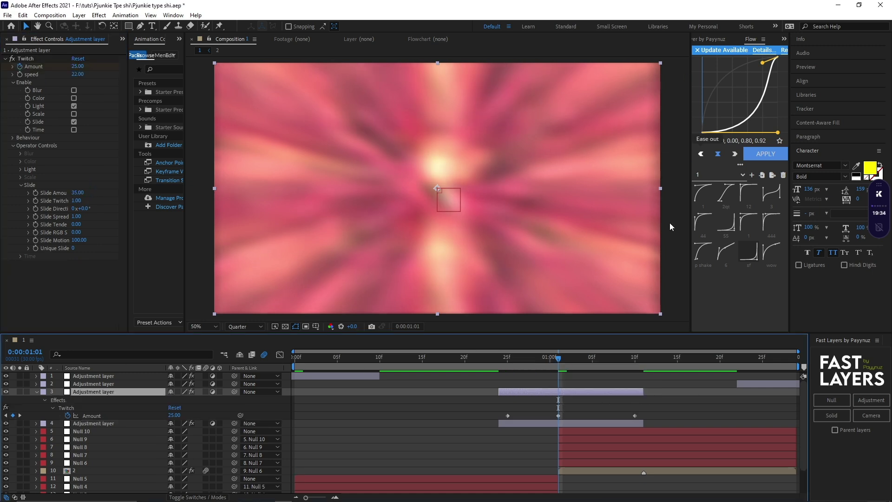
key("ctrl+space")
key("1")
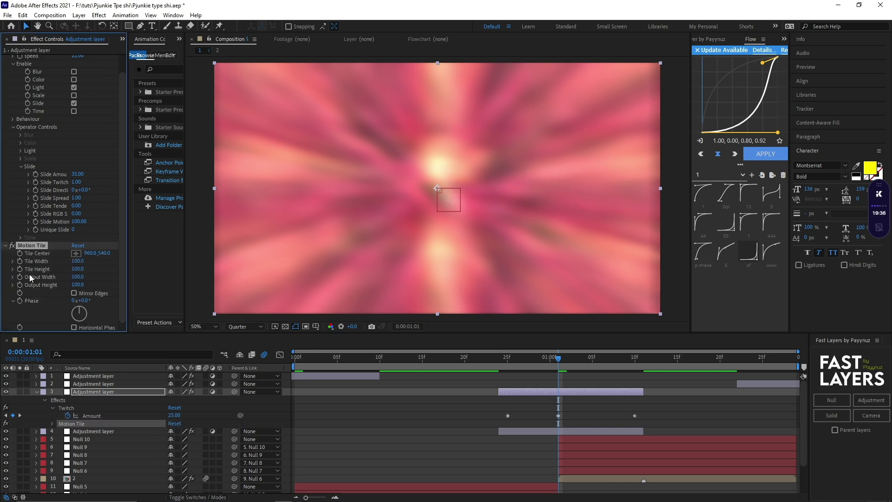
scroll(35, 249, "up", 1)
left_click_drag(37, 266, 19, 67)
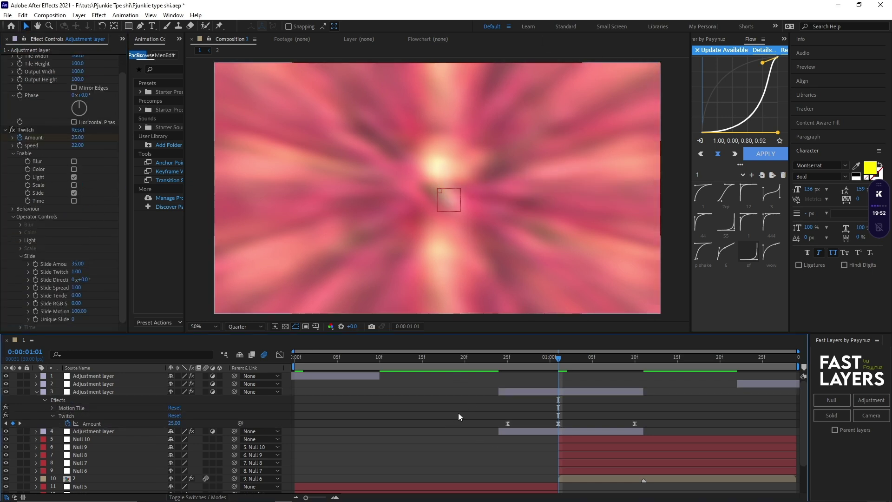
- Easy-ease the three Twitch Amount keyframes and reshape their value graph into a sharp spike at 0:00:01:01
left_click_drag(458, 413, 677, 431)
key("F9")
left_click(280, 355)
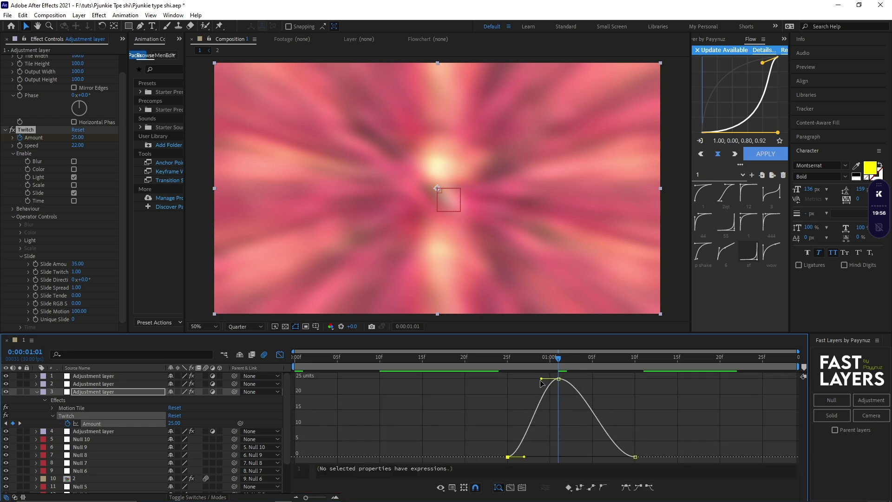
left_click_drag(542, 378, 556, 408)
left_click_drag(525, 457, 558, 457)
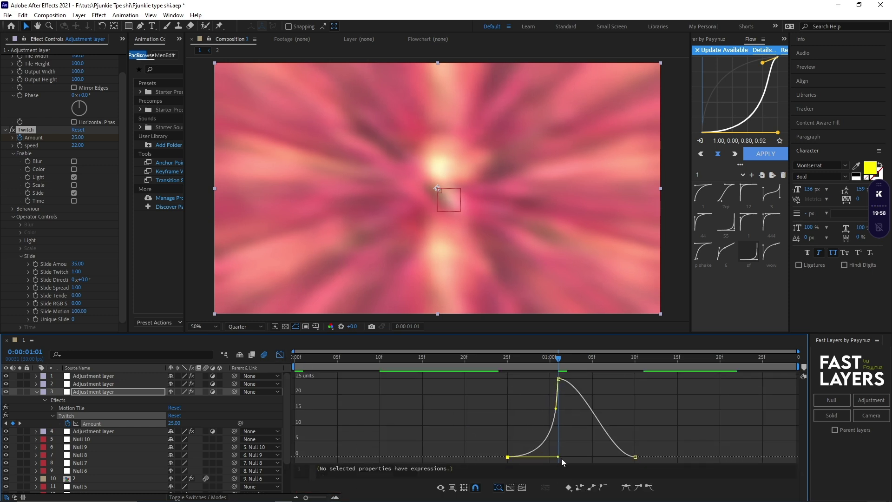
left_click_drag(697, 423, 599, 456)
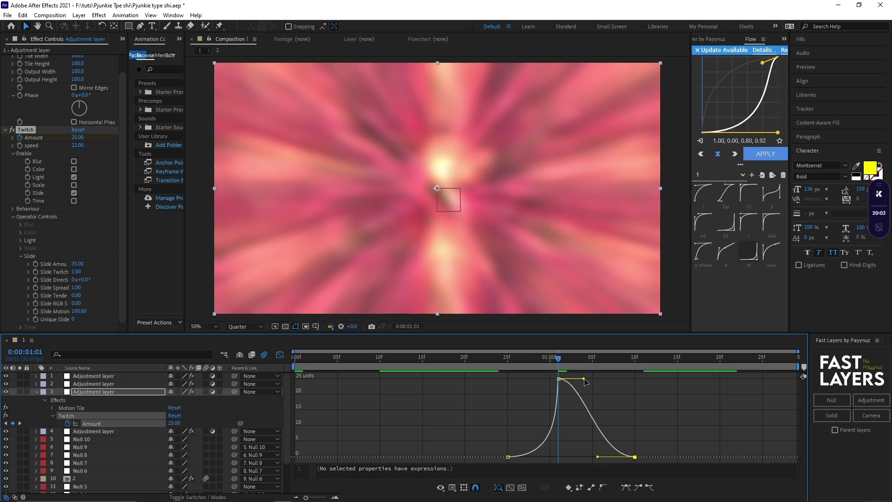
left_click_drag(583, 379, 553, 441)
- Leave the graph editor and preview the transition with the reshaped Twitch Amount curve
left_click_drag(559, 360, 566, 379)
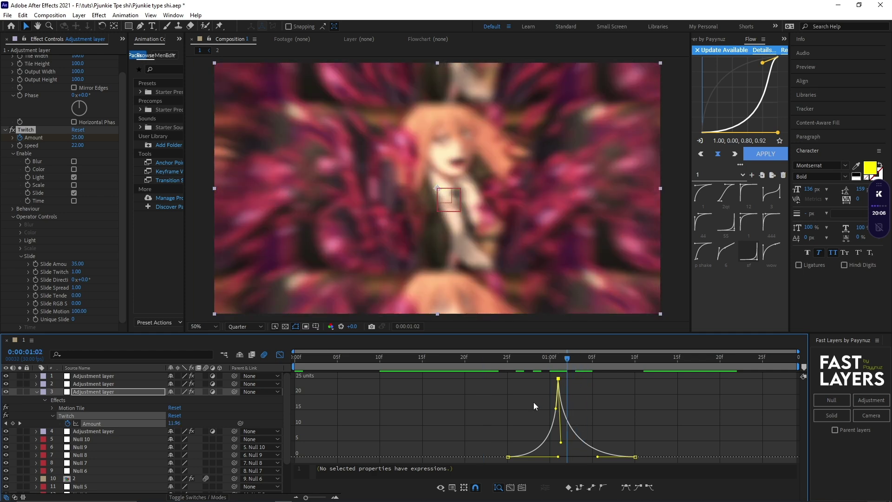
left_click(508, 410)
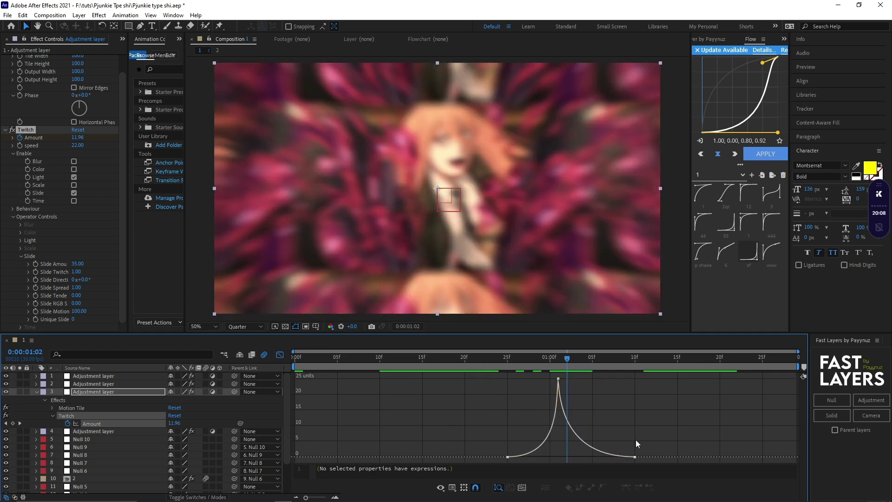
left_click_drag(650, 441, 564, 475)
left_click(280, 355)
key("space")
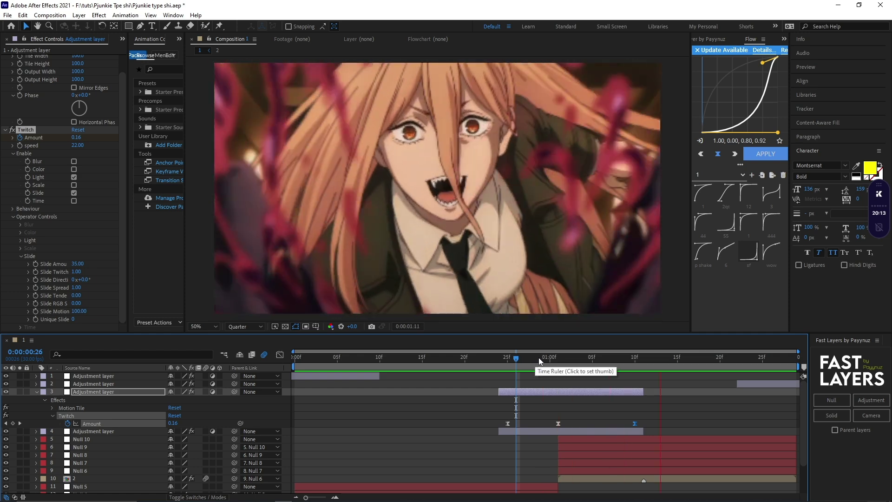
- Lengthen the last Twitch Amount keyframe's ease handle toward the peak for a steeper falloff, and preview the composition from the start
left_click(567, 359)
left_click(560, 360)
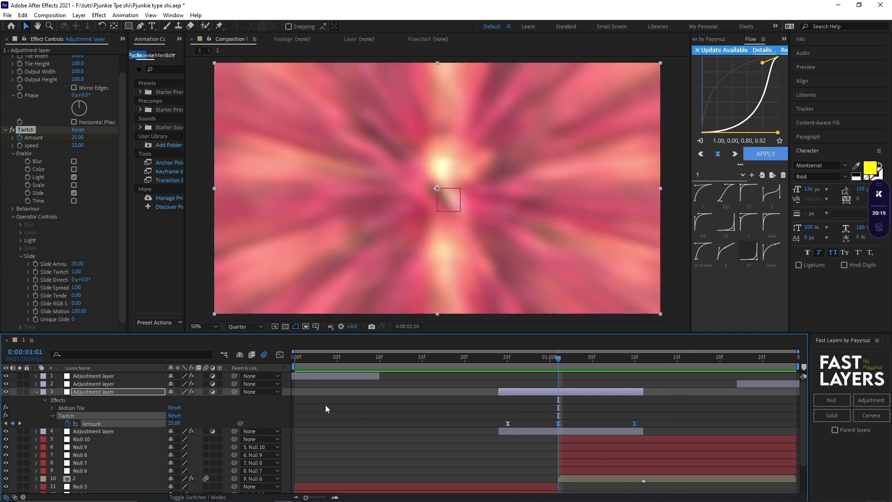
left_click(281, 355)
left_click_drag(561, 442, 575, 453)
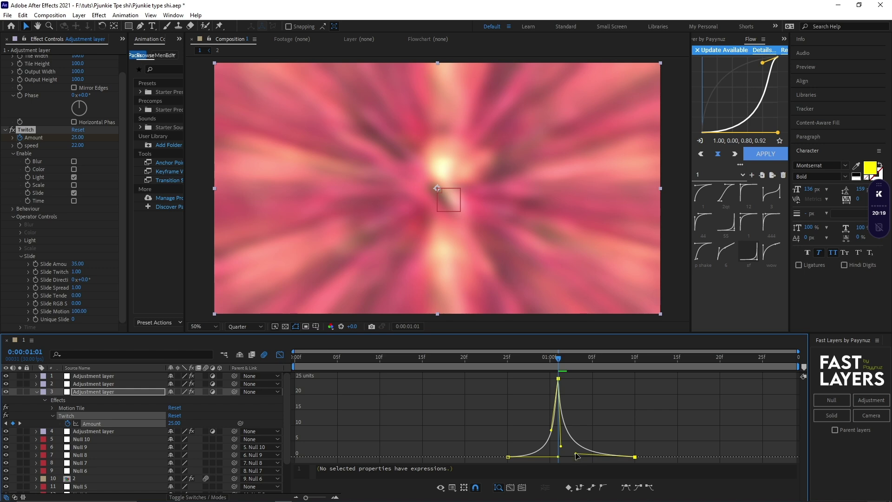
key("ctrl+z")
left_click(686, 450)
left_click(635, 457)
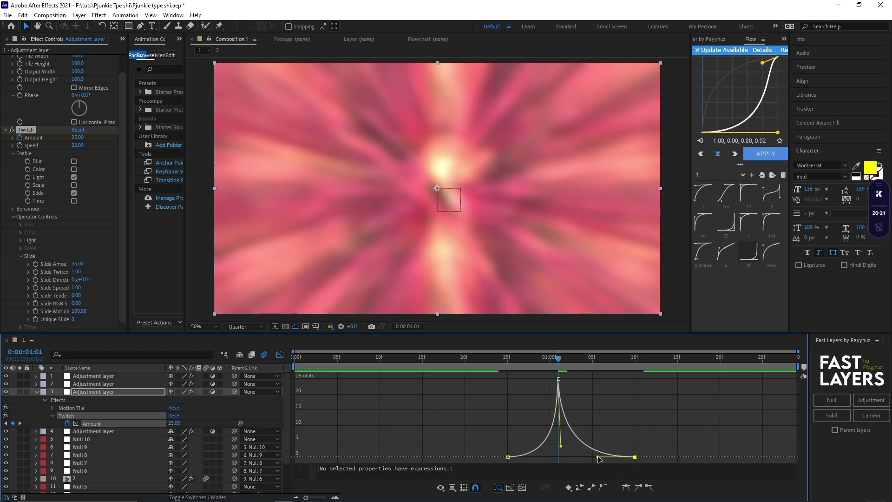
left_click_drag(598, 456, 574, 454)
left_click_drag(561, 360, 250, 358)
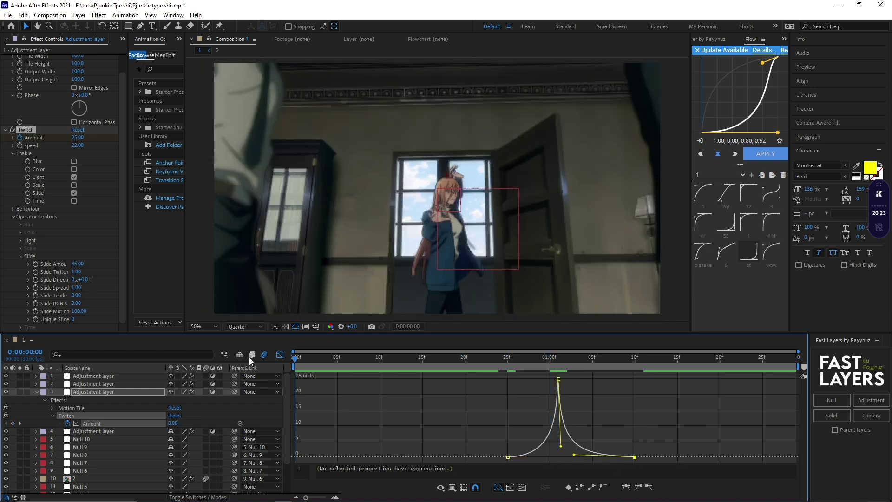
key("space")
left_click(280, 354)
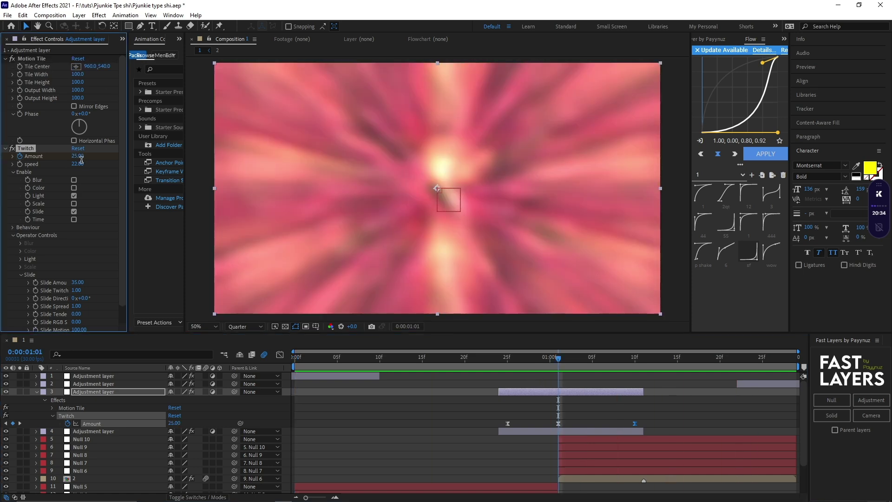
- Set the Twitch speed to 20 and replay the transition from about 0:00:00:19
left_click(80, 164)
type("20")
key("Return")
left_click(489, 420)
left_click_drag(560, 360, 456, 361)
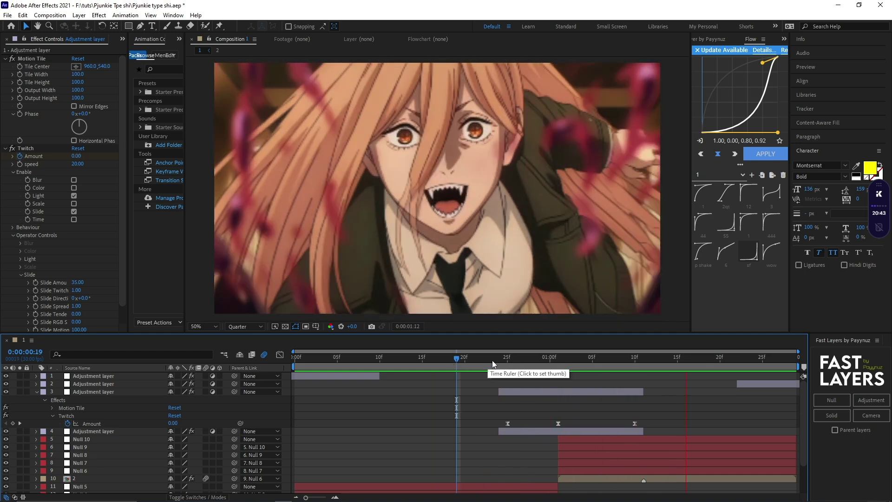
- Apply the X/Y Position animation preset to clip layer 1 at 0:00:00:00, shift its keyframes about 20 frames earlier, and preview
left_click(330, 419)
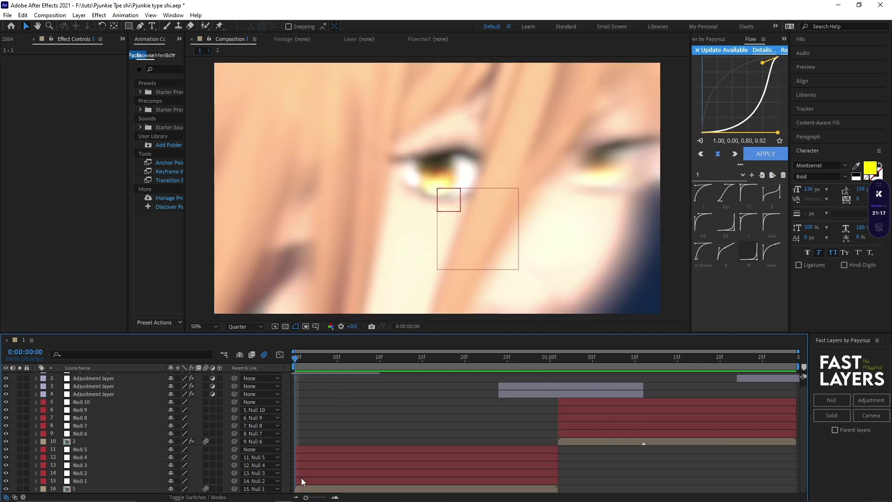
left_click(305, 489)
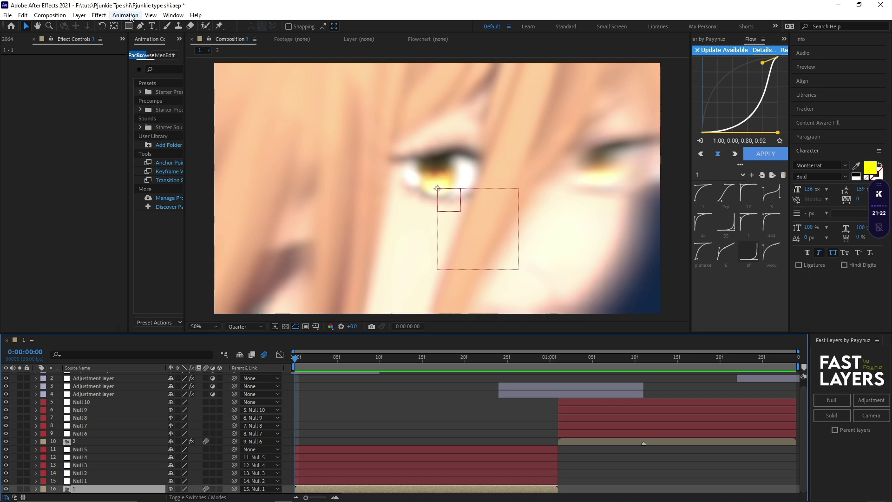
left_click(126, 15)
left_click(140, 36)
double_click(172, 81)
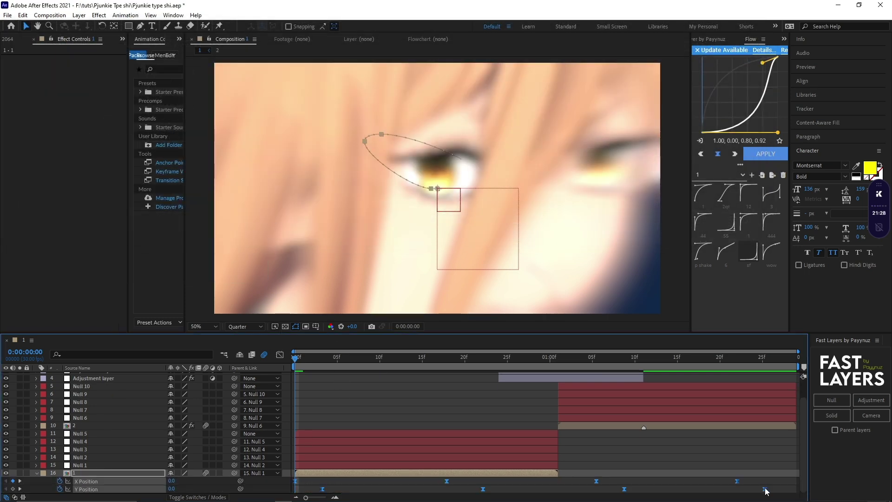
left_click_drag(615, 490, 590, 491)
left_click(352, 407)
key("u")
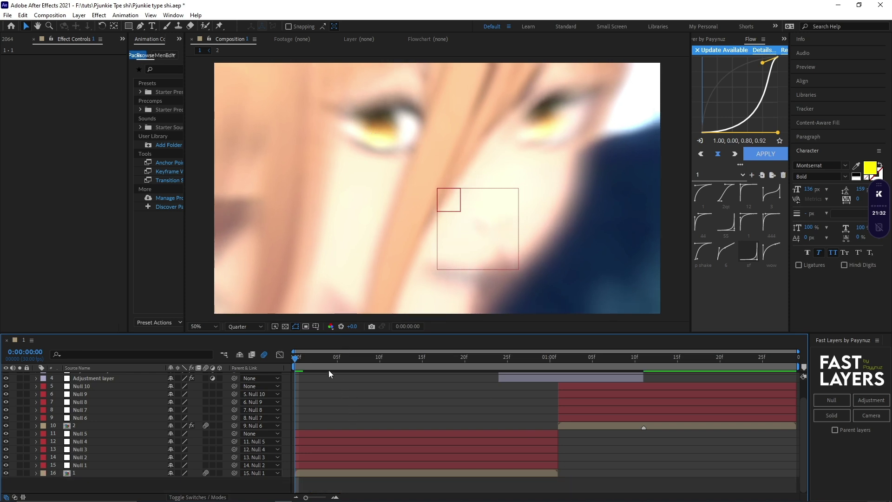
key("space")
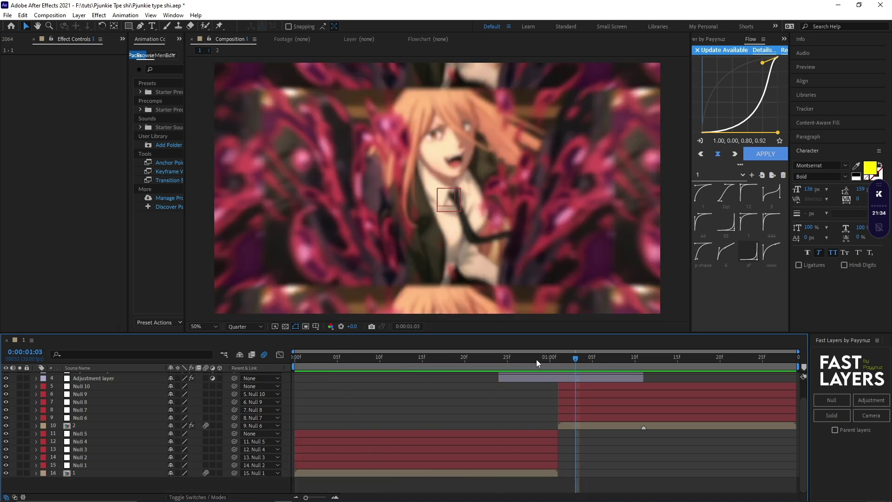
- Give clip layer 2 the same X and Y Position keyframes as layer 1 from 0:00:01:01, and shift them about 8 frames earlier
left_click(519, 470)
key("u")
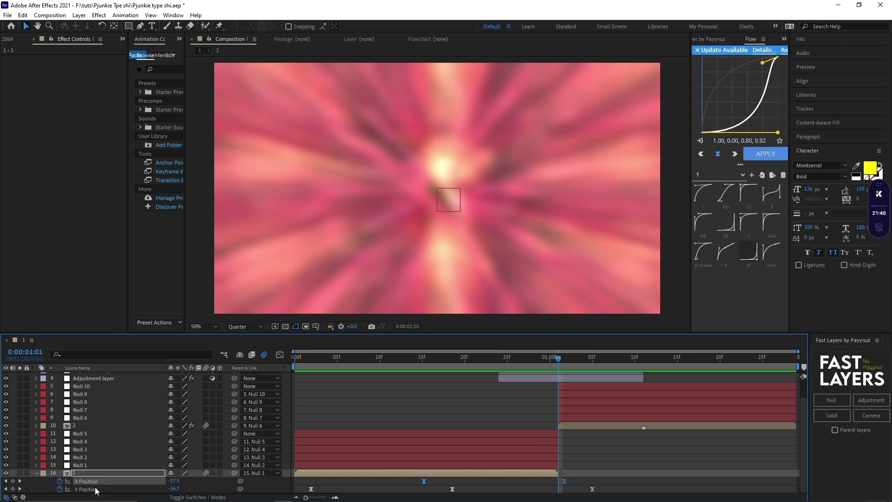
key("u")
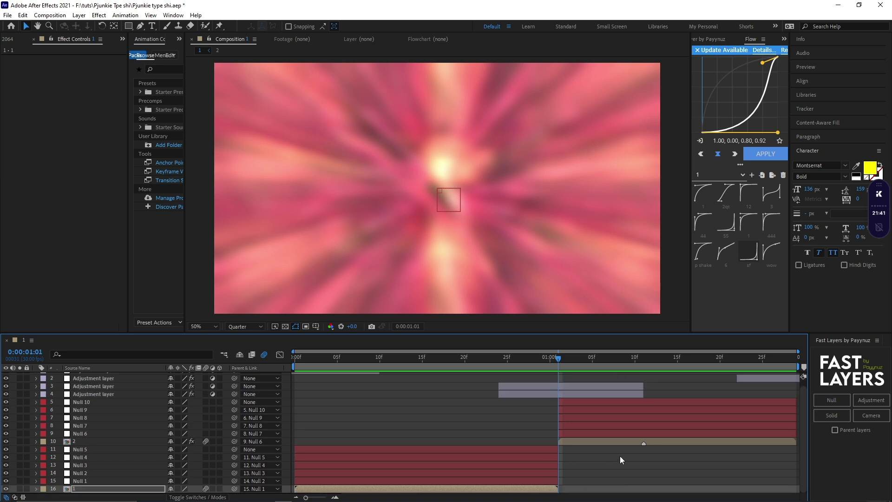
left_click(576, 442)
key("u")
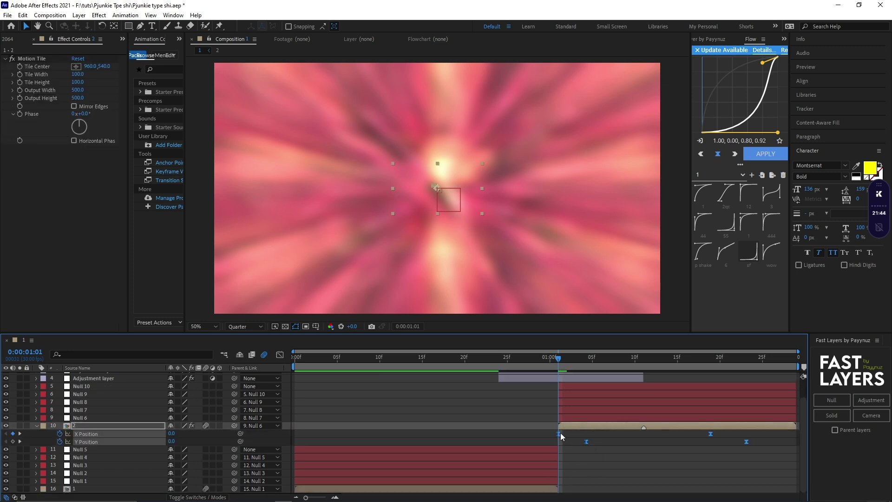
left_click_drag(560, 433, 490, 435)
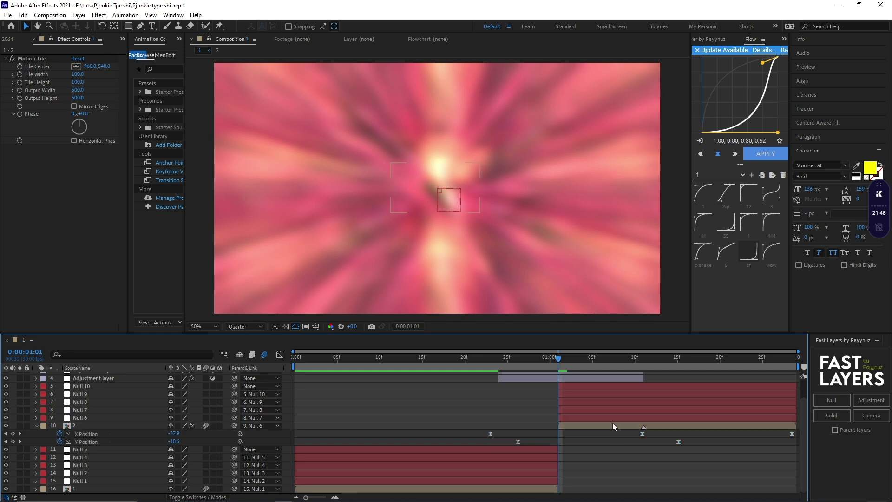
- Preview the composition from the start and set Null 4's Position to -44, 15 at 0:00:00:19
left_click_drag(547, 356, 254, 356)
key("space")
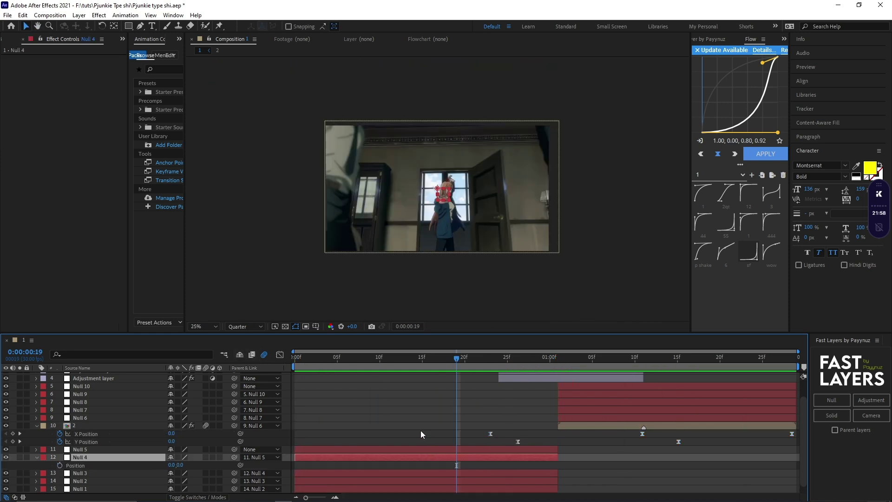
scroll(422, 434, "down", 1)
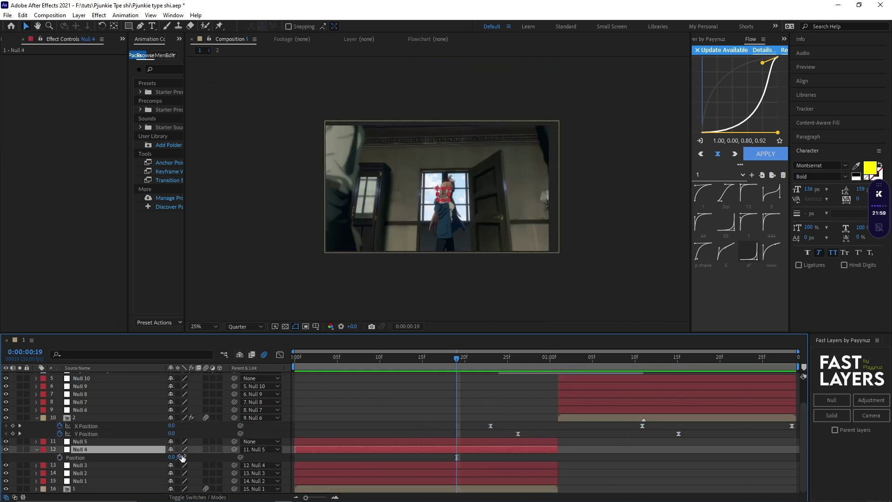
left_click_drag(181, 454, 153, 457)
- Add Motion Tile to clip layer 1 with Output Width and Output Height at 250 and Mirror Edges enabled
left_click(421, 489)
key("ctrl+space")
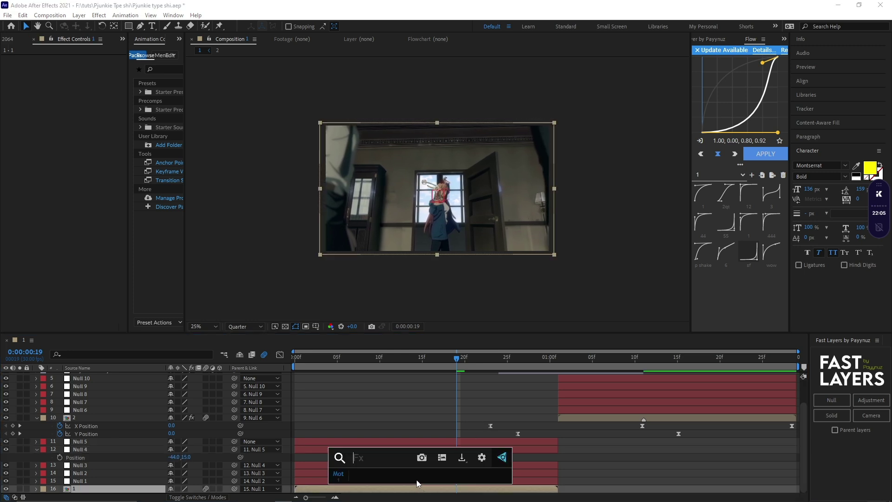
left_click(417, 480)
left_click(77, 98)
type("25")
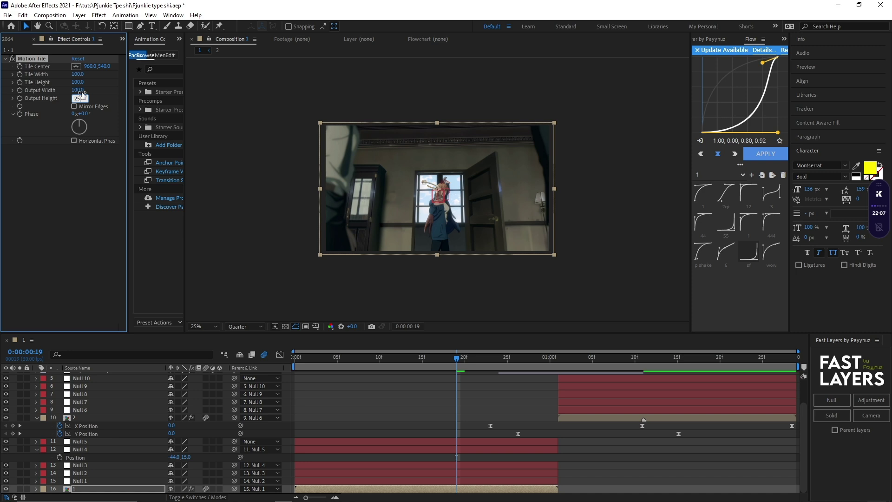
type("0")
key("shift+Tab")
type("550")
left_click(73, 106)
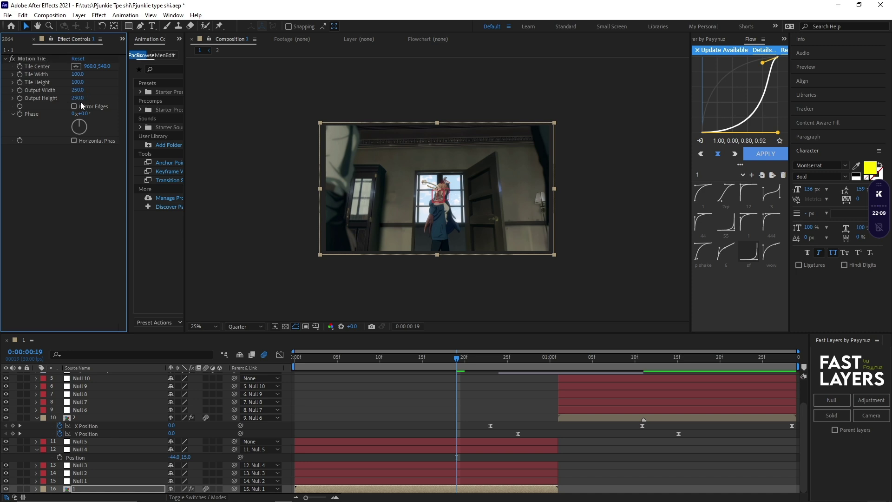
- Preview the composition from the start and restore the viewer magnification to 50%
left_click_drag(454, 366, 266, 361)
key("space")
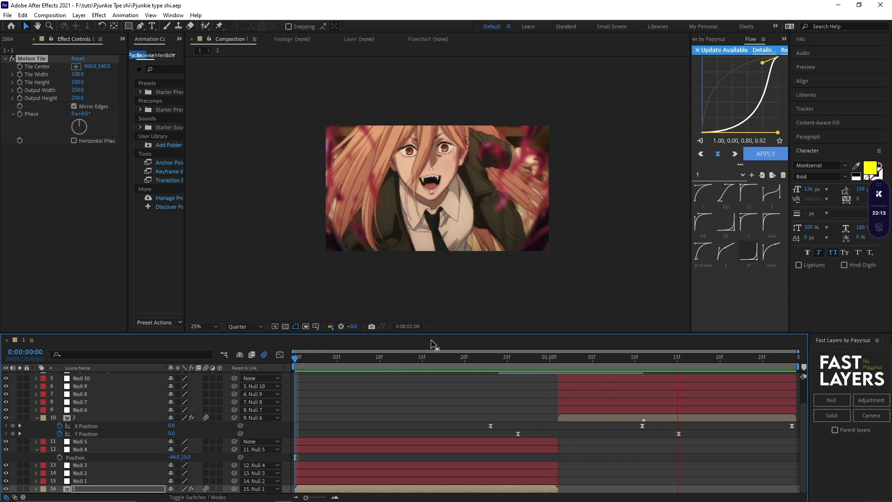
key("period")
key("space")
- Keyframe clip layer 1's Rotation to -2° at 0:00:00:00 and 2° at 0:00:00:29
left_click(316, 489)
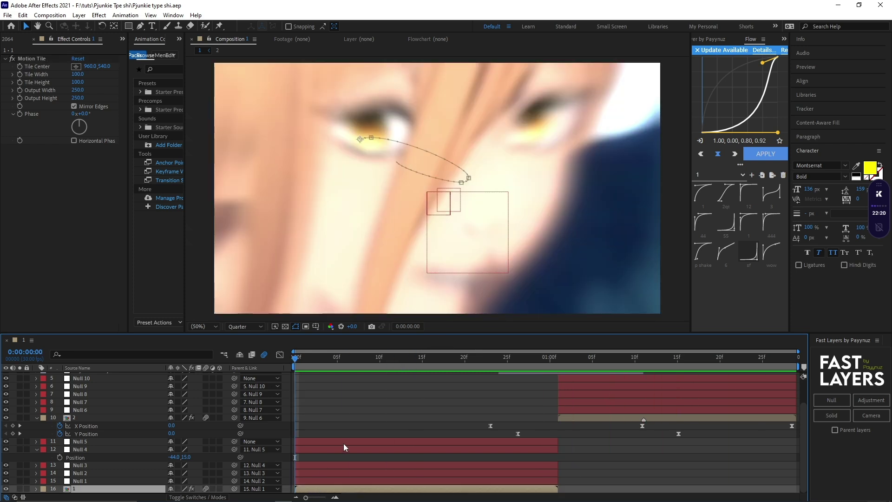
key("r")
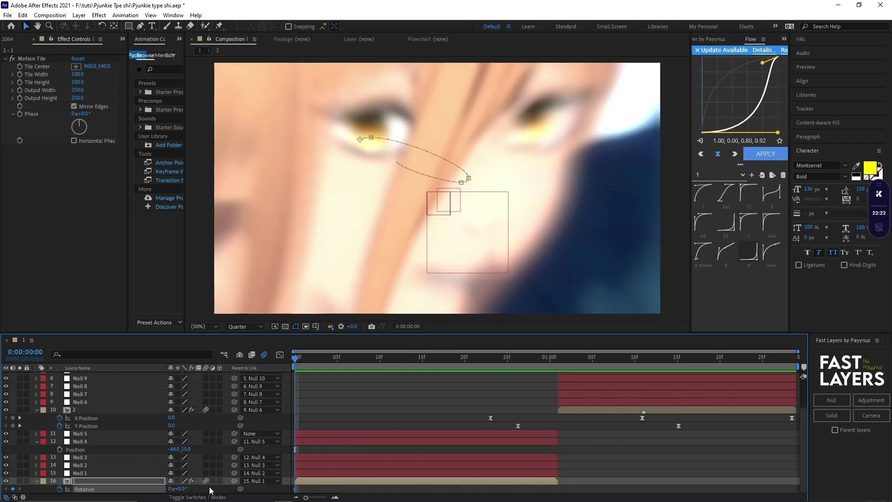
left_click(182, 489)
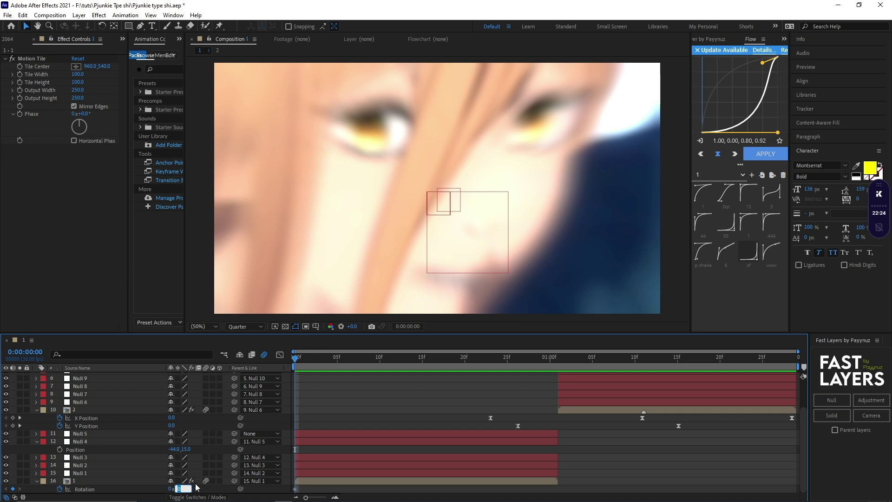
type("-2")
key("Return")
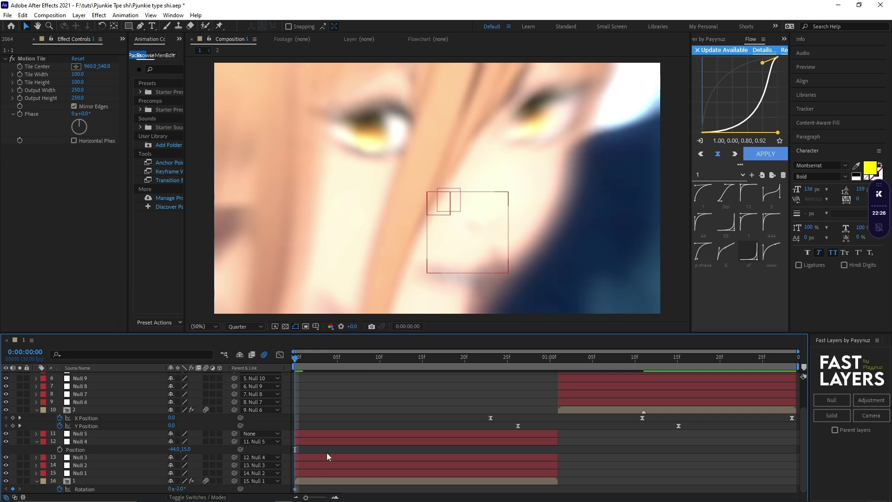
left_click(543, 368)
left_click(184, 489)
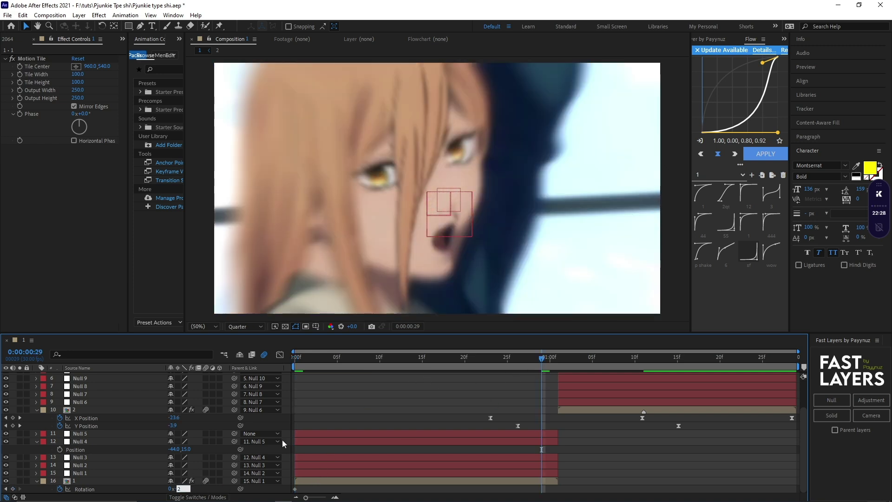
type("2")
key("Return")
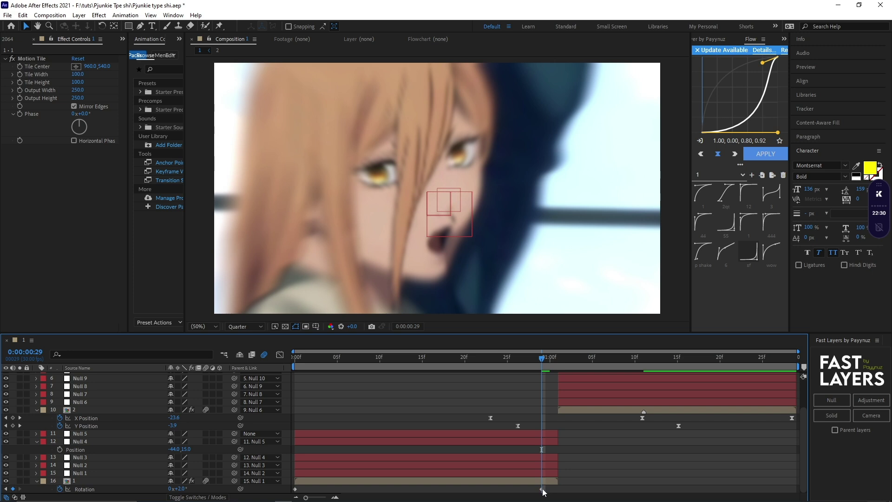
- Move layer 1's second Rotation keyframe to about 0:00:01:06 and the first about 15 frames before the clip start, keeping the clip at 0:00:00:00
left_click_drag(543, 491, 606, 492)
mouse_move(309, 482)
left_mouse_down()
mouse_move(461, 485)
mouse_move(322, 494)
left_mouse_up()
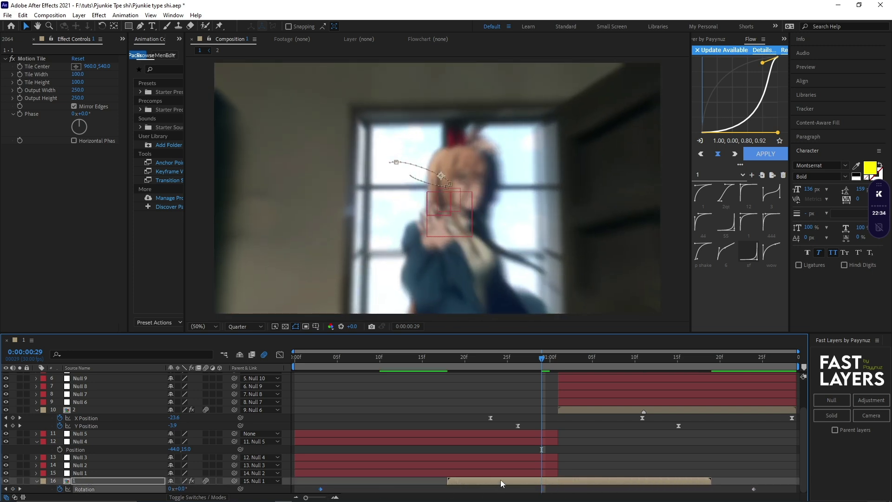
left_click_drag(501, 483, 349, 487)
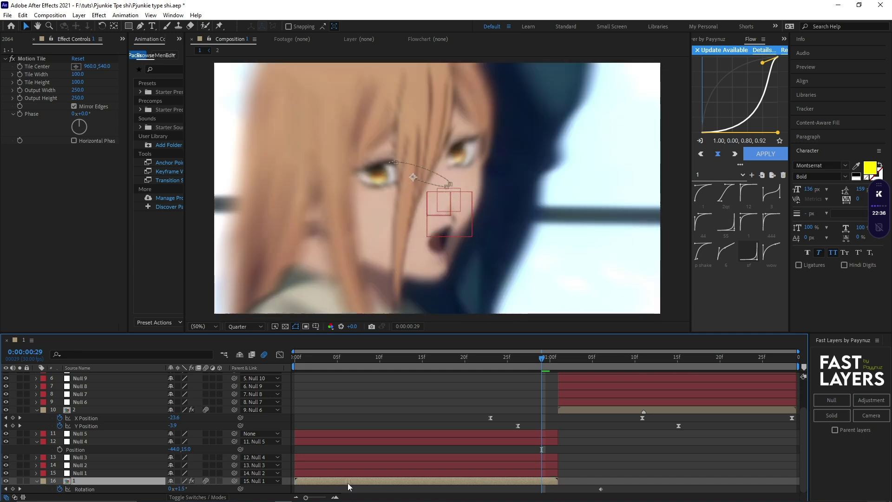
- Preview the composition from the start with clip layer 1's rotation movement
left_click(117, 490)
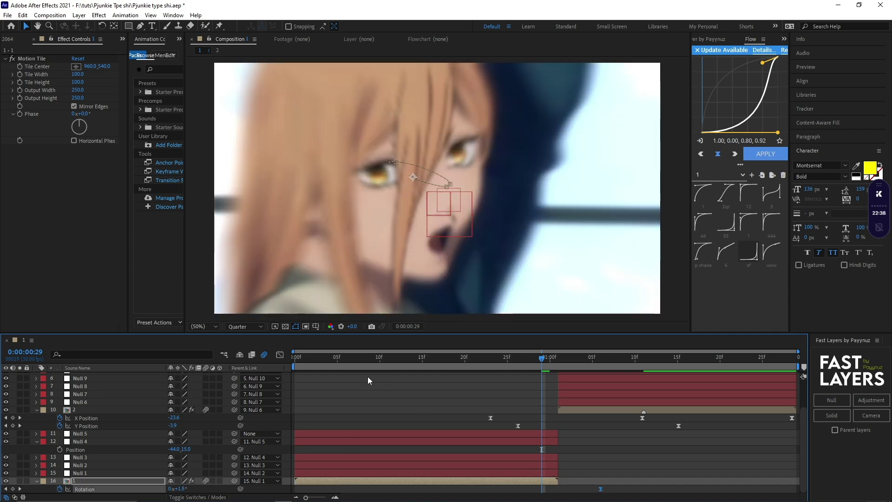
key("space")
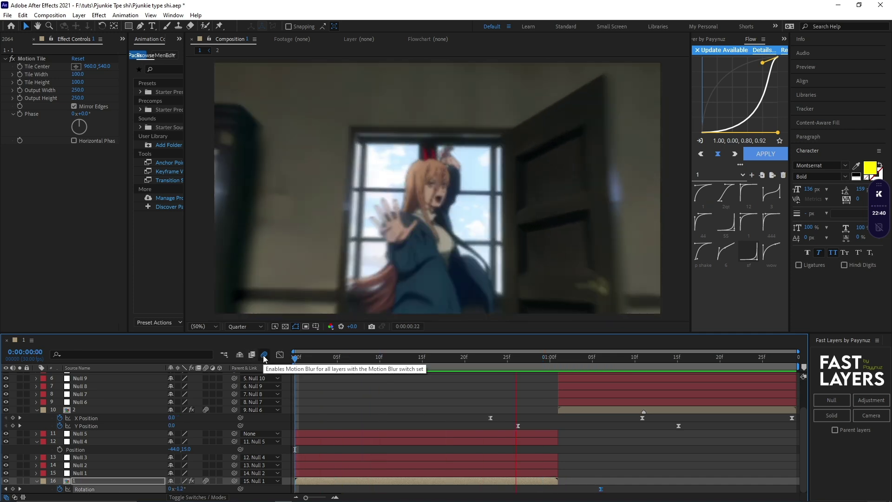
left_click(263, 355)
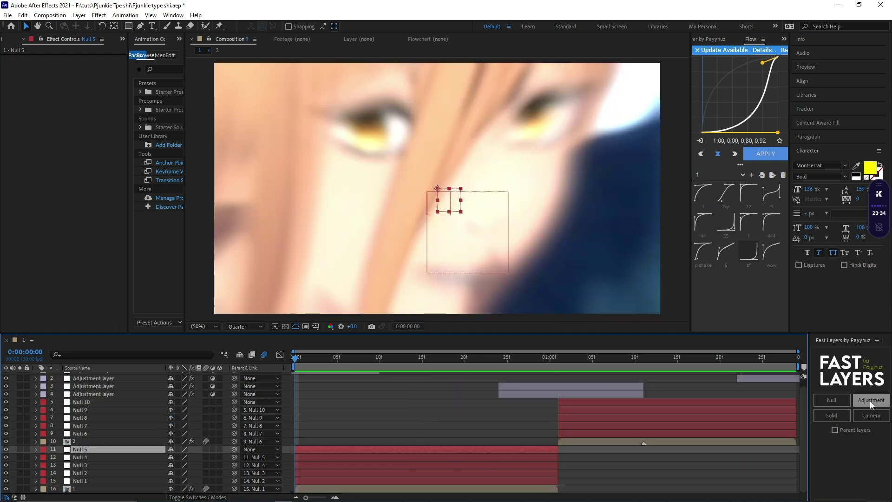
- Add an adjustment layer directly above Null 5, matching its duration, and apply Turbulent Displace to it
left_click(872, 401)
key("ctrl+space")
type("Mot")
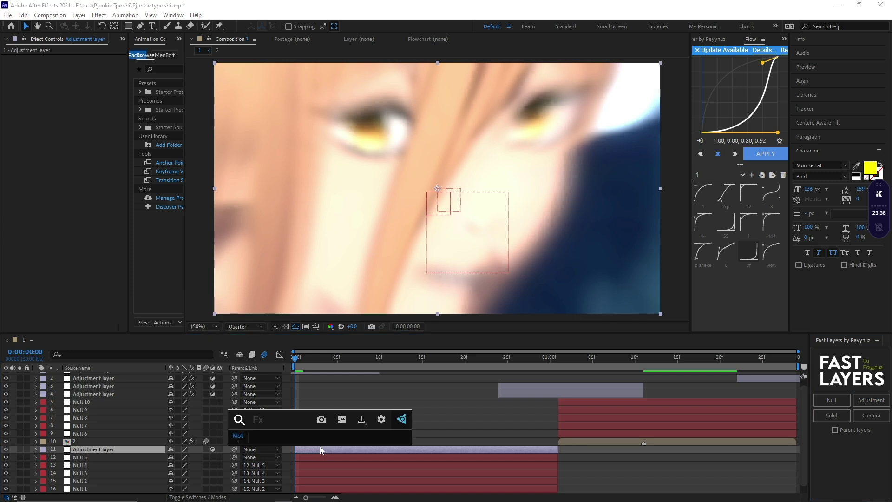
type("tu")
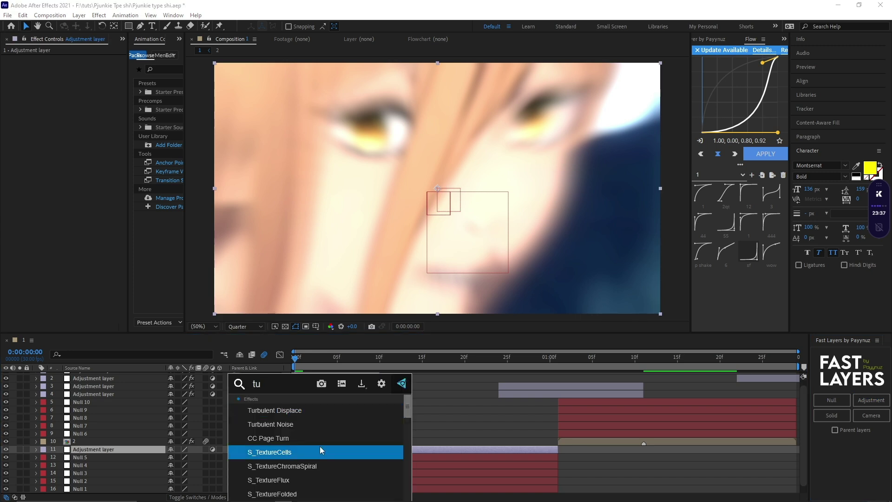
left_click(308, 406)
left_click(264, 355)
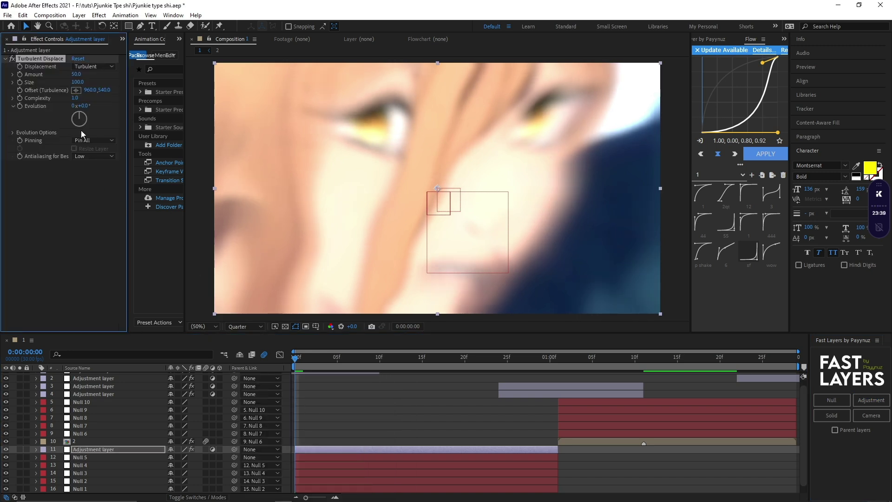
- Keyframe Turbulent Displace's Amount at 95 and Size at 215 at 0:00:00:00
left_click(31, 120)
left_click(21, 92)
left_click(37, 133)
left_click(78, 182)
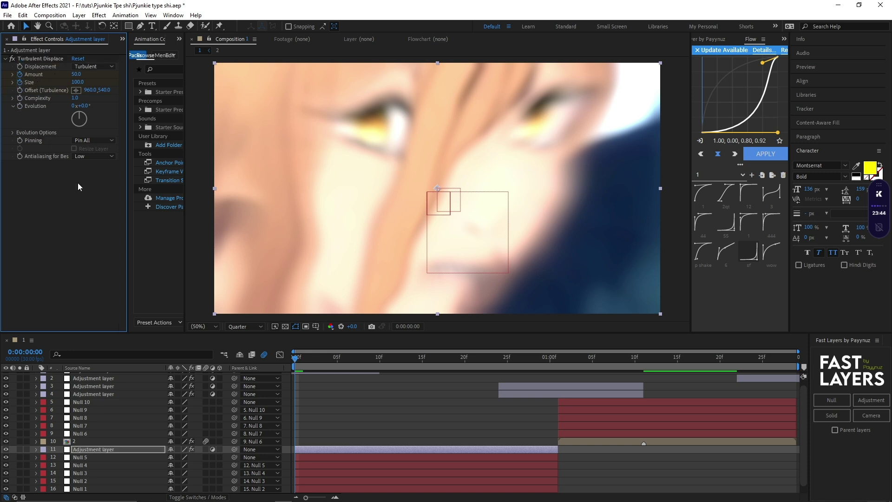
left_click(75, 74)
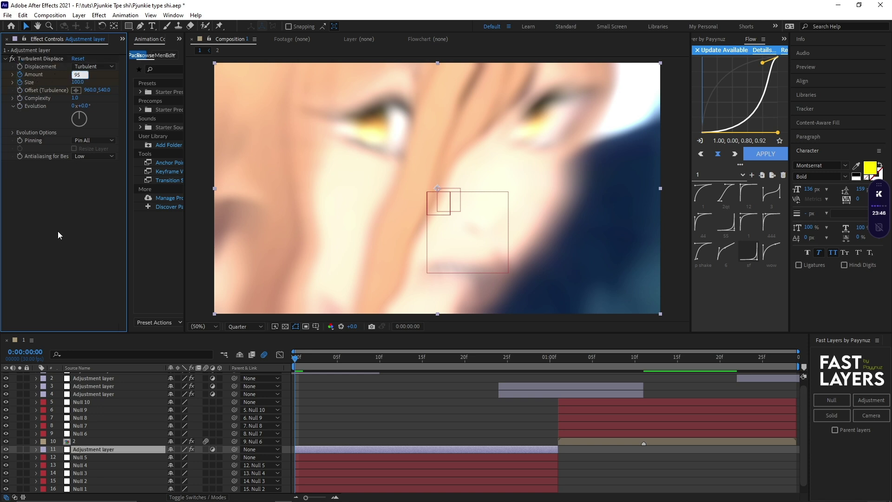
type("95")
key("Return")
left_click(79, 82)
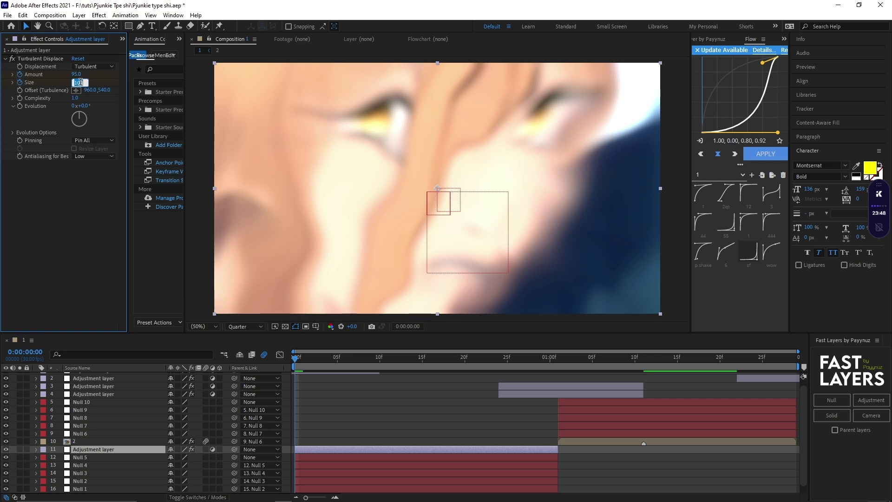
type("215")
key("Return")
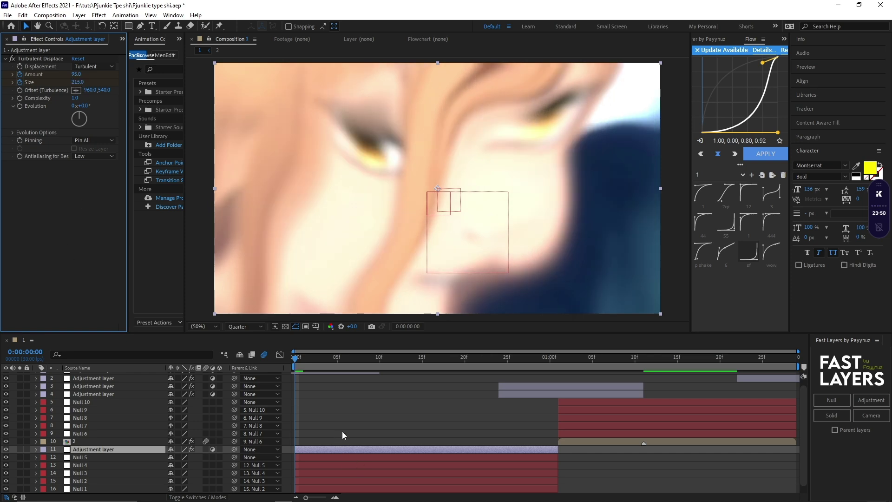
- Keyframe Turbulent Displace's Amount to 0 at 0:00:00:27
key("u")
left_click_drag(296, 357, 523, 390)
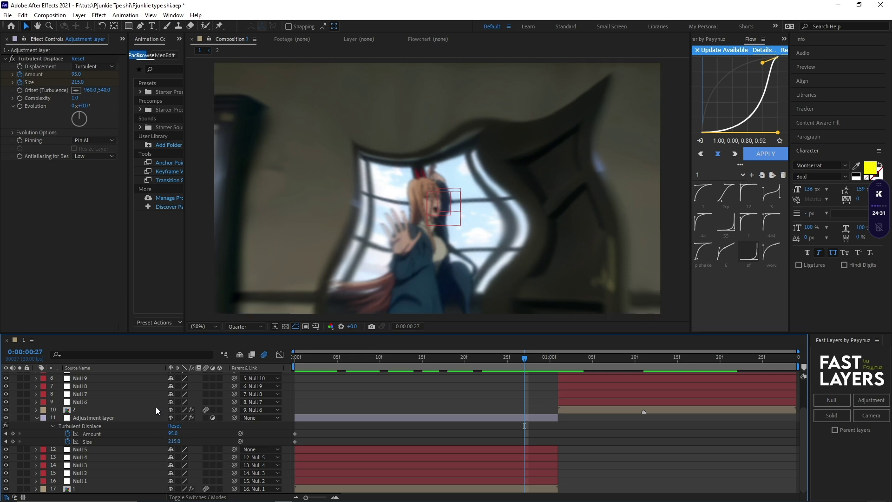
left_click(173, 433)
type("0")
key("Return")
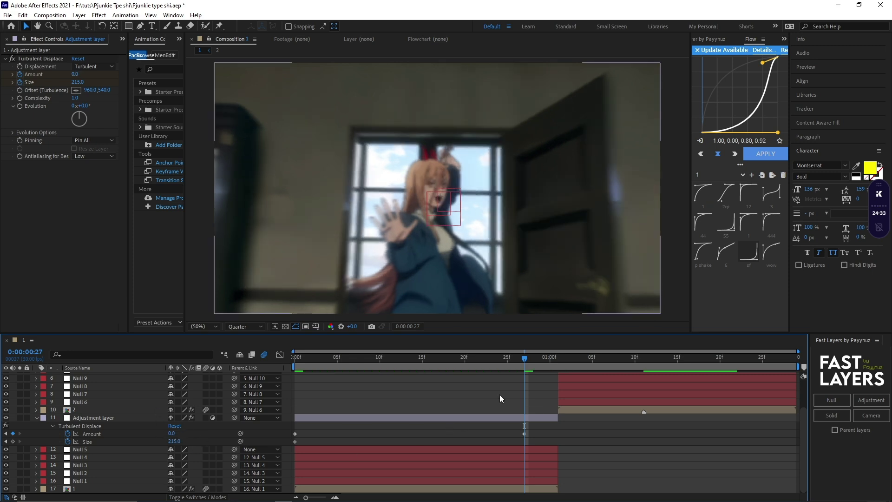
- Keyframe Turbulent Displace's Size to 440 at 0:00:01:01 and ease the Amount and Size keyframes
left_click_drag(544, 368, 553, 367)
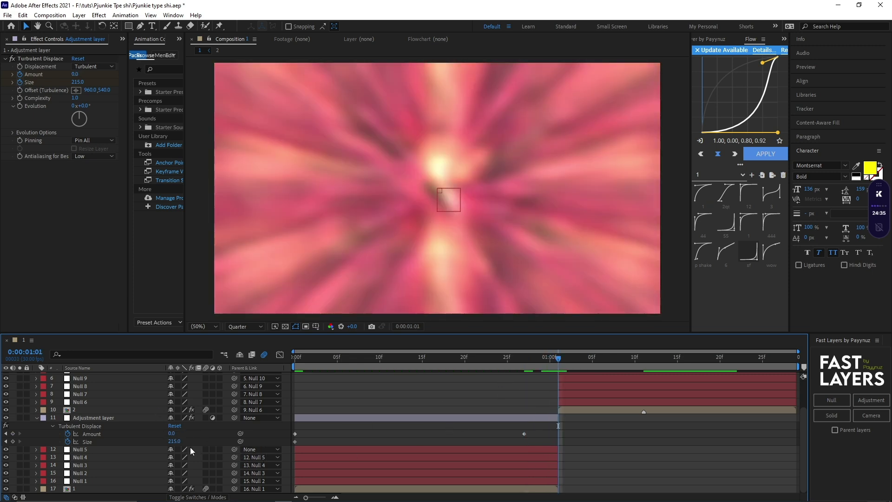
type("0")
key("Return")
left_click(556, 424)
left_click(494, 409)
- Reshape Turbulent Displace's Amount value curve so it drops steeply at the start and flattens gradually into the last keyframe
left_click(280, 354)
left_click(93, 434)
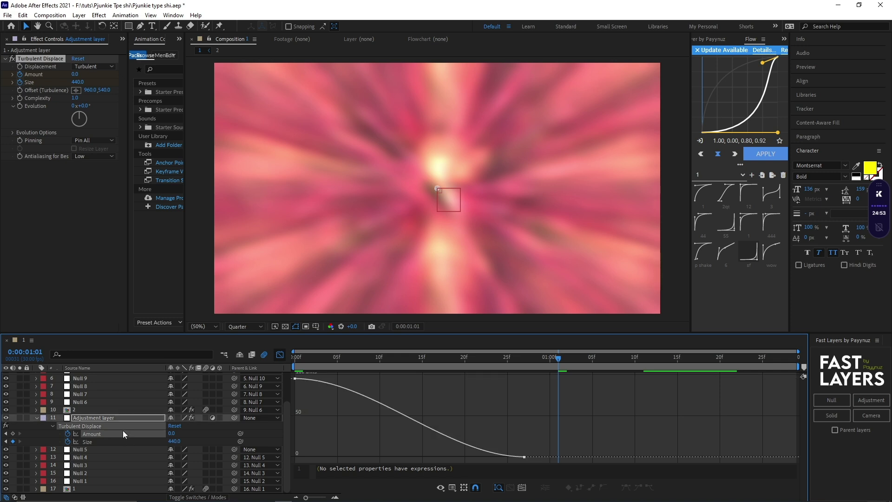
left_click_drag(607, 461, 291, 373)
left_click_drag(367, 379, 292, 449)
left_click_drag(450, 396, 633, 464)
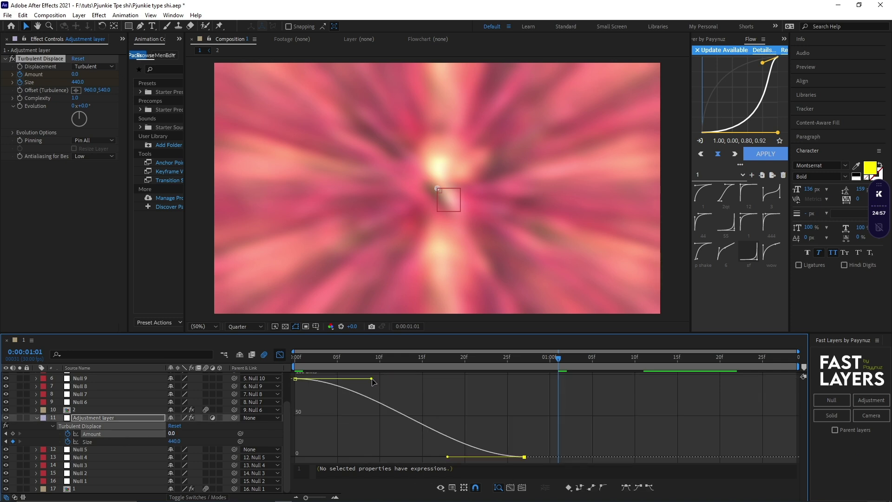
left_click_drag(372, 379, 306, 433)
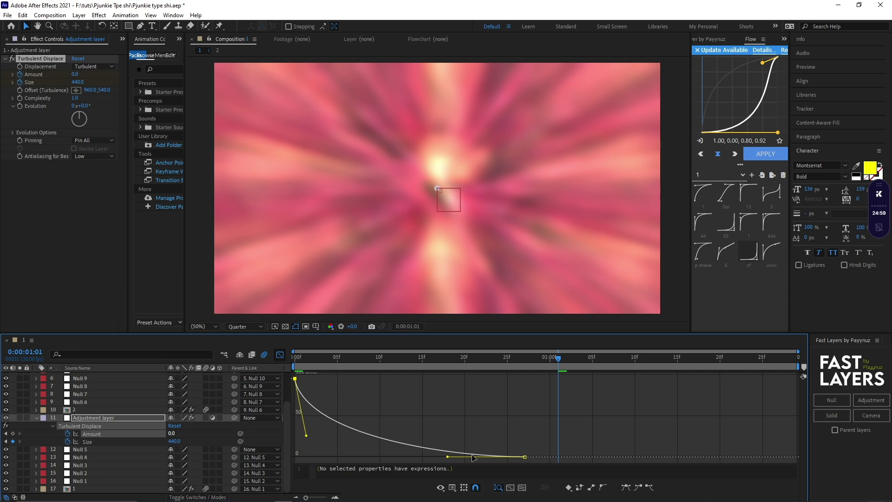
left_click(434, 455)
left_click_drag(591, 440, 380, 451)
left_click_drag(401, 361, 283, 369)
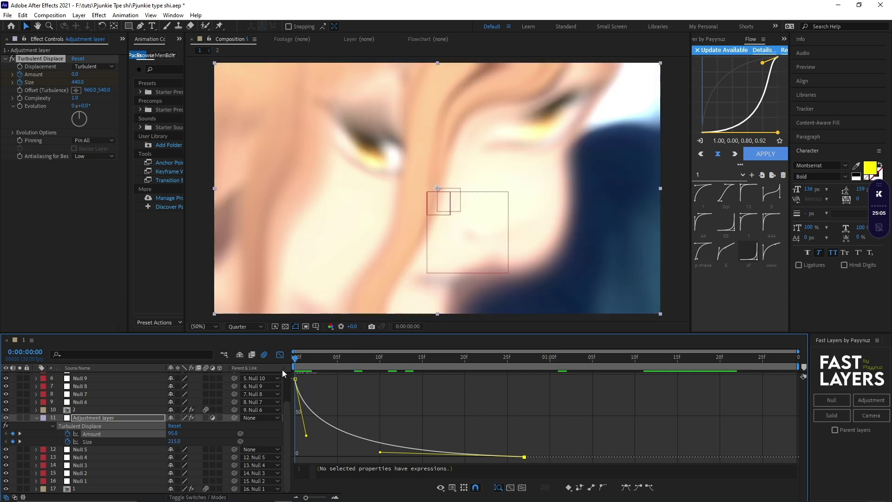
left_click(280, 355)
- Reshape Turbulent Displace's Size value curve so it rises steeply at the start and levels off into the last keyframe
left_click(97, 443)
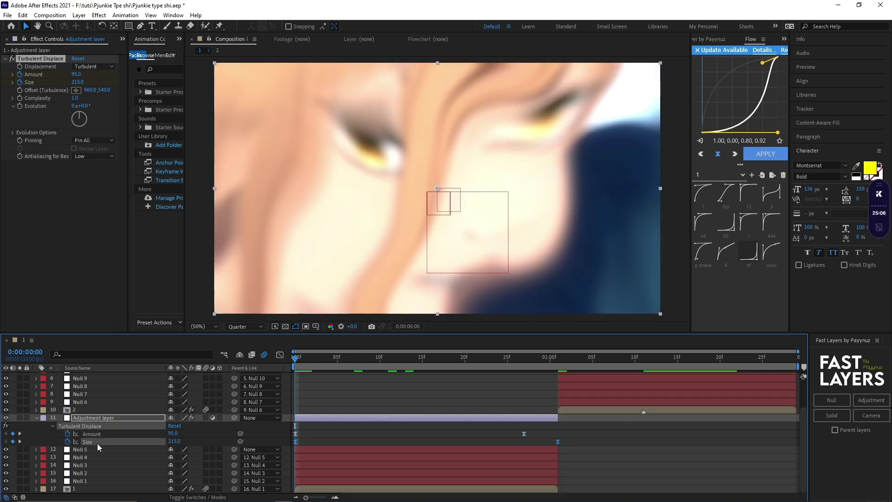
left_click(280, 355)
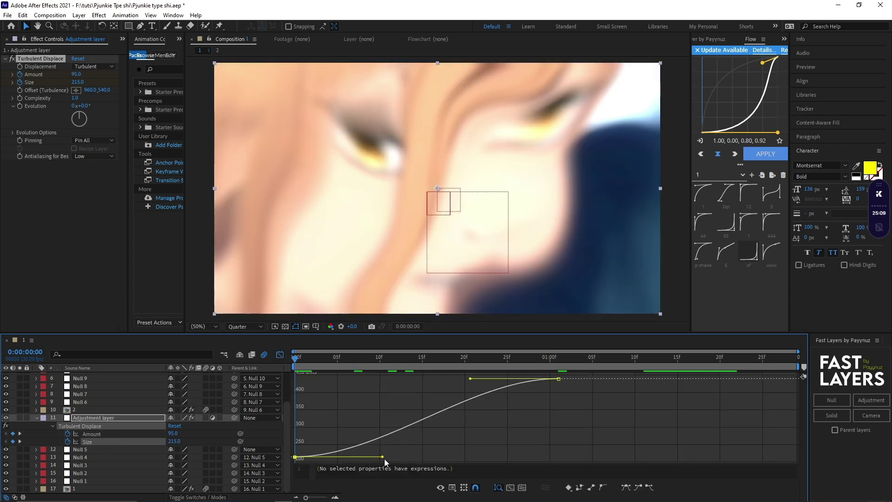
left_click_drag(382, 456, 272, 427)
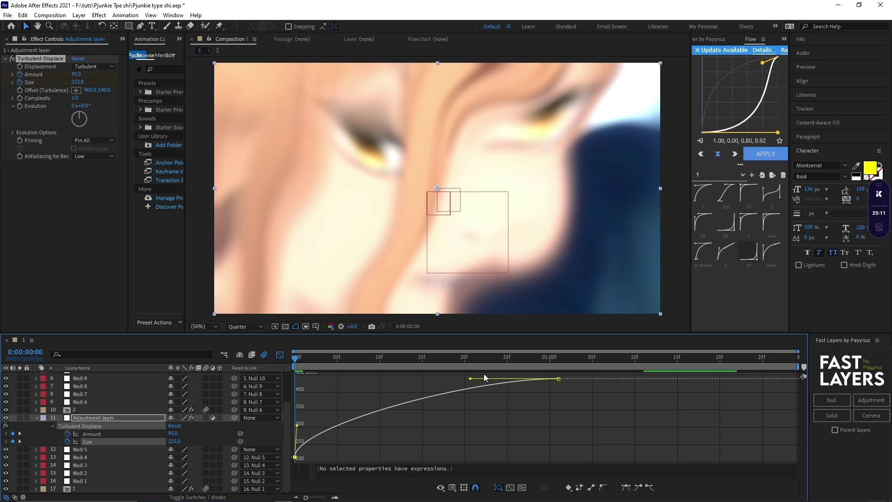
key("shift+F3")
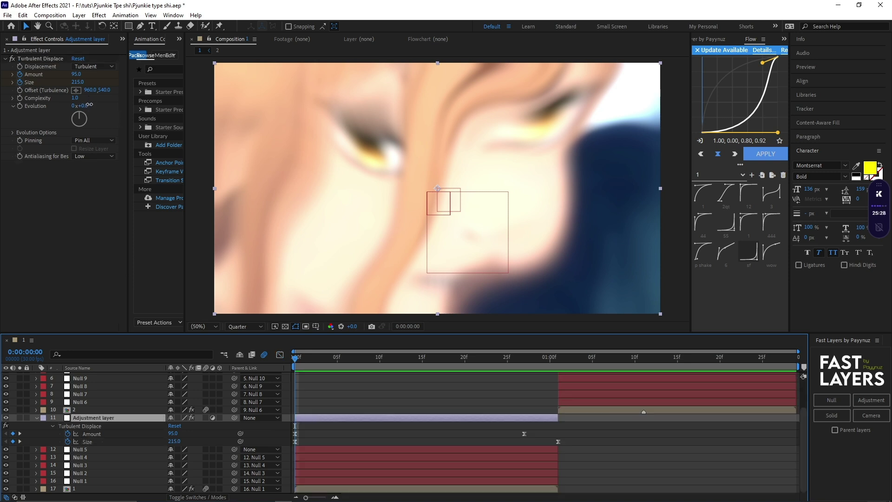
- Set Turbulent Displace's Evolution to 99° and preview the composition
left_click_drag(93, 107, 134, 108)
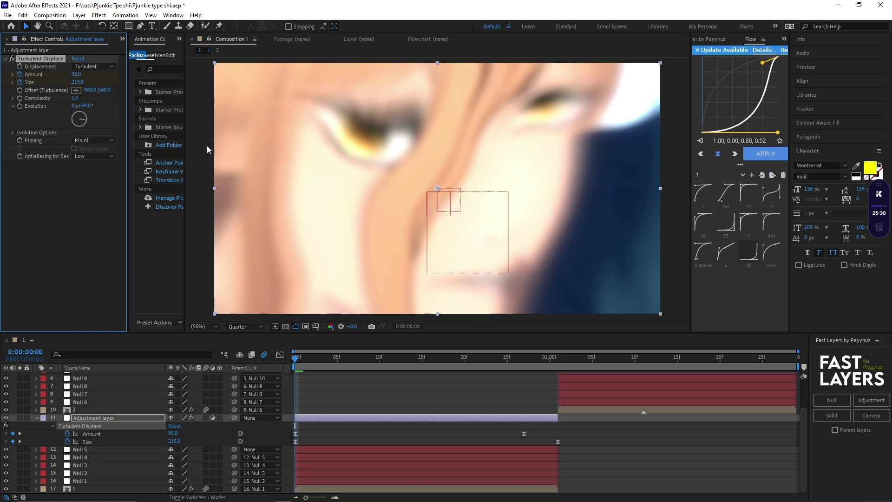
key("space")
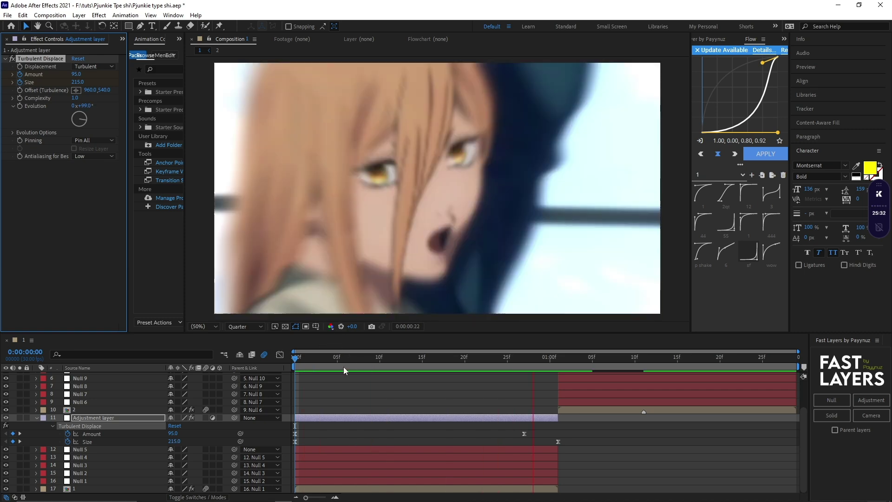
- Apply a second Turbulent Displace effect to the adjustment layer on layer 11
left_click(458, 418)
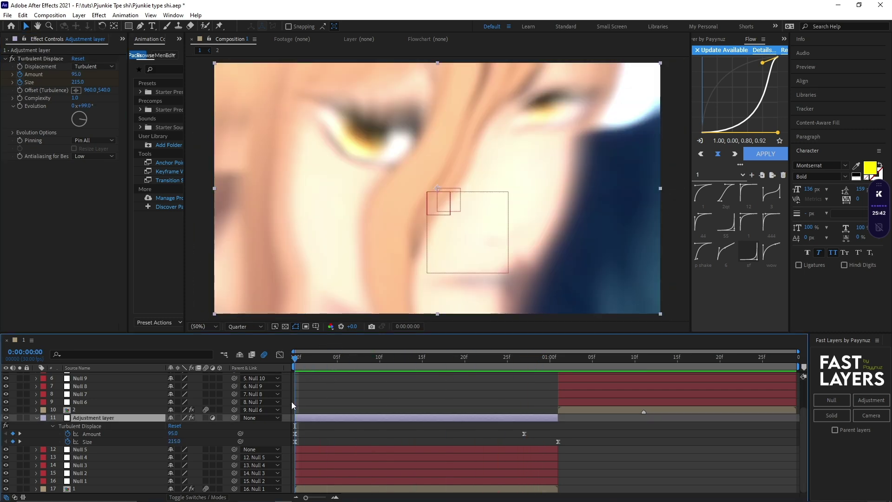
key("ctrl+space")
type("u")
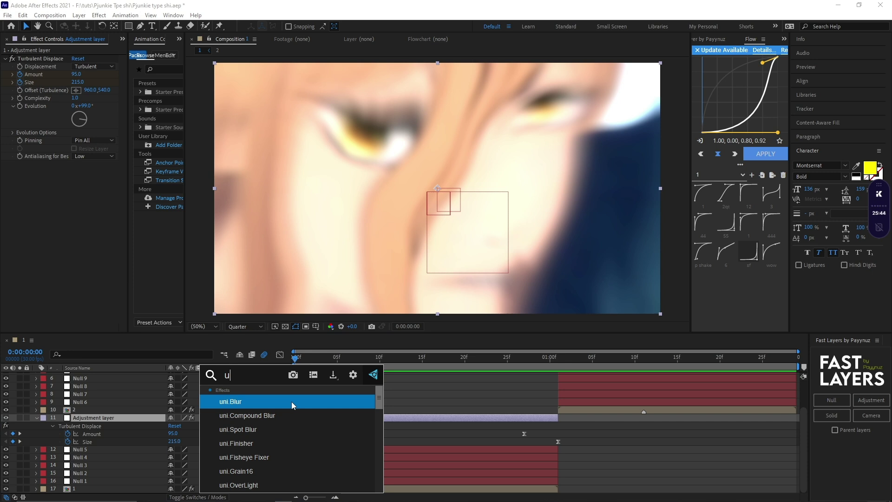
key("BackSpace")
type("tu")
key("Return")
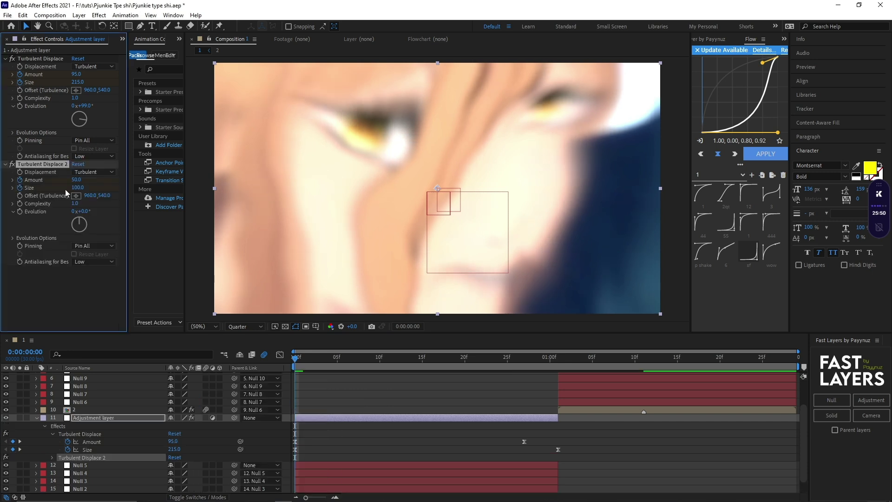
- Keyframe the second Turbulent Displace's Amount at 33 and Size at 97 at 0:00:00:00
left_click(75, 180)
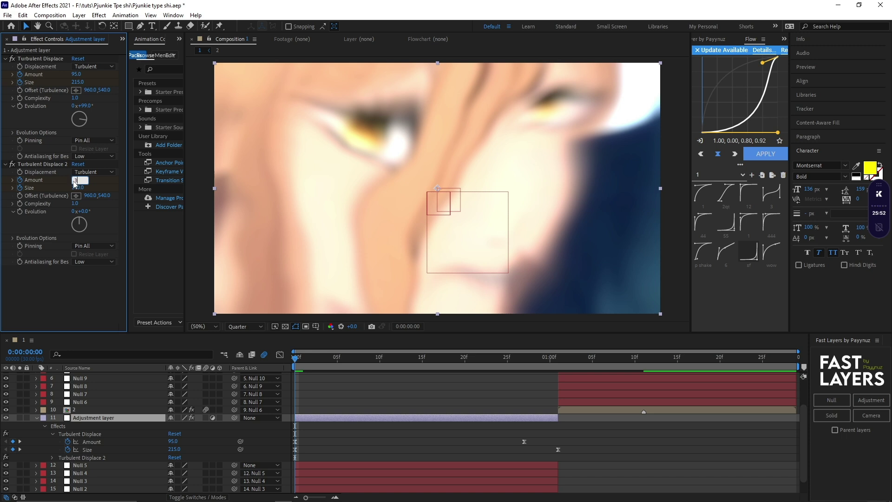
left_click(76, 188)
type("97")
left_click(108, 189)
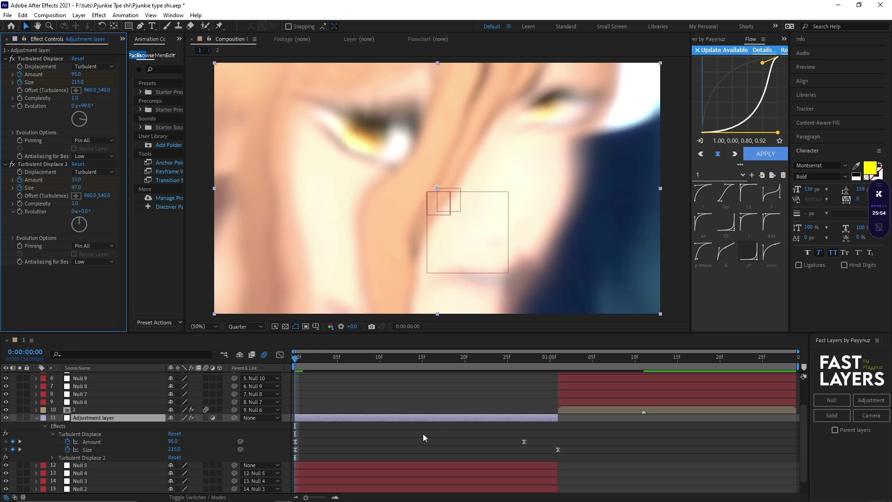
- Reveal the adjustment layer's animated properties and keyframe the second Turbulent Displace's Amount to 0 at 0:00:00:29
key("u")
key("u")
scroll(408, 412, "down", 2)
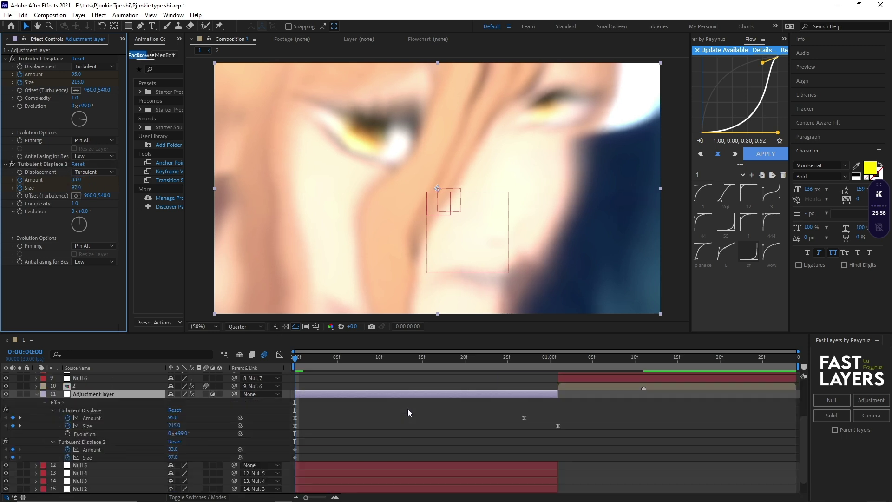
left_click(542, 363)
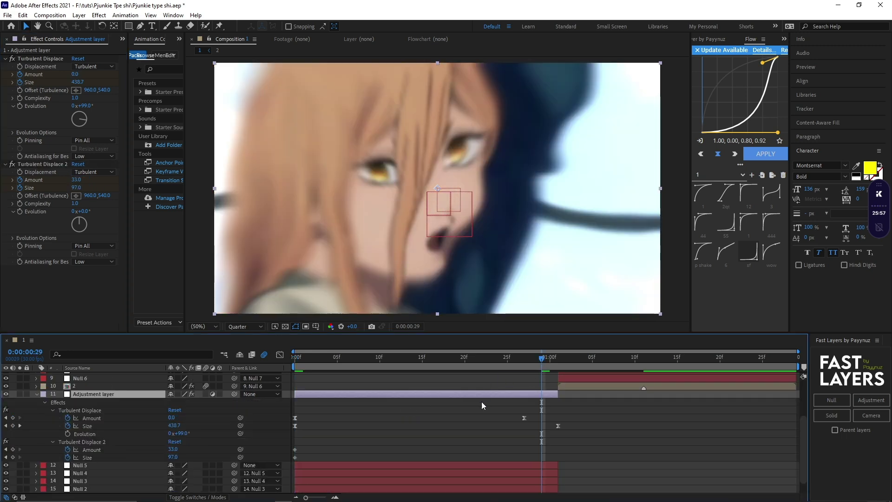
left_click(75, 179)
type("0")
key("Return")
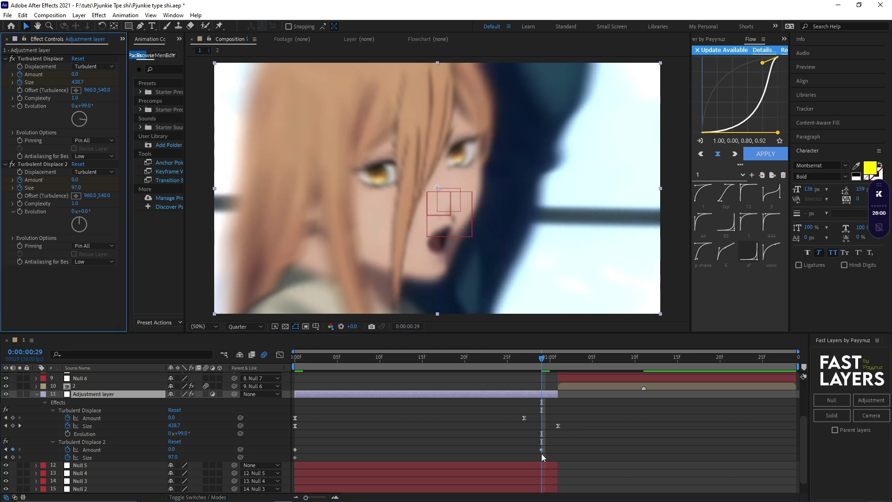
left_click(542, 450)
- Keyframe the second Turbulent Displace's Size to 320 at 0:00:01:01 and ease that effect's Amount and Size keyframes
left_click(556, 364)
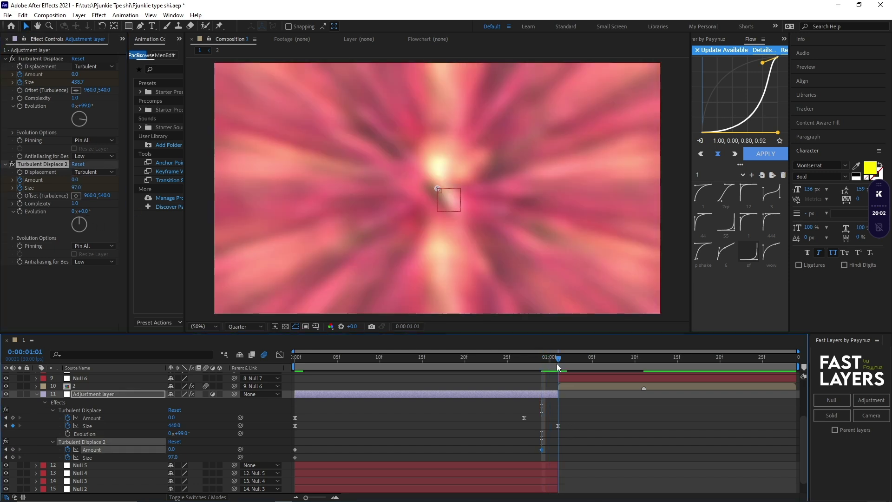
left_click(66, 246)
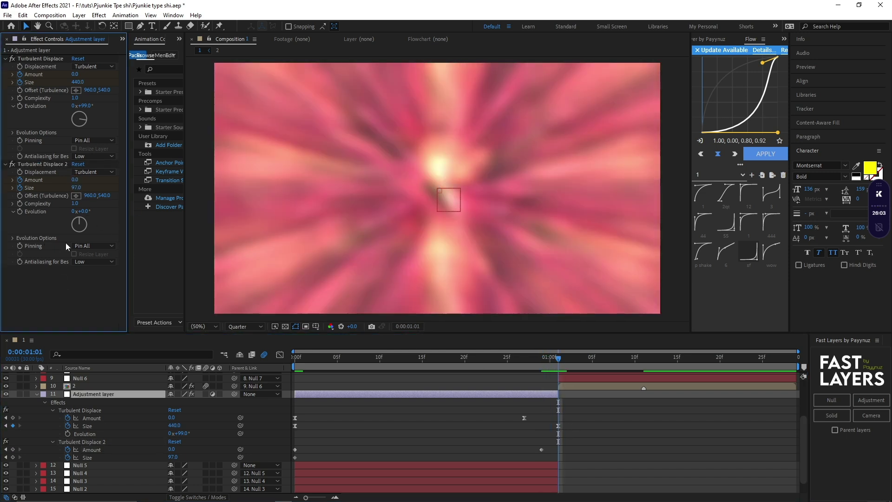
left_click(76, 185)
type("2")
type("20")
key("Return")
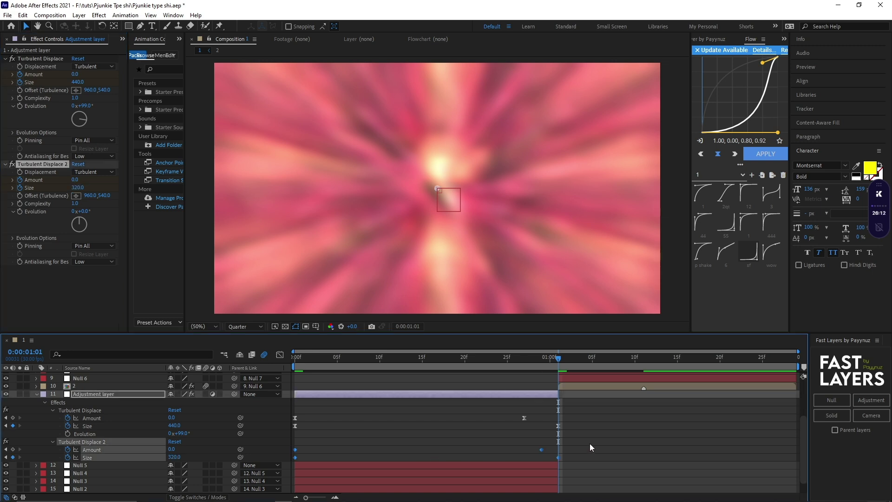
left_click(121, 449)
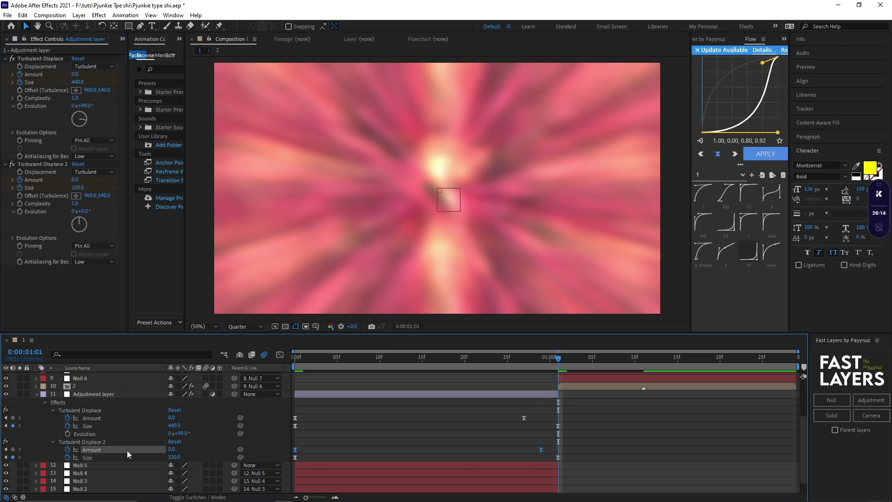
- Reshape the second Turbulent Displace's Amount curve on layer 11 into a fast start with a long ease-out
key("shift+F3")
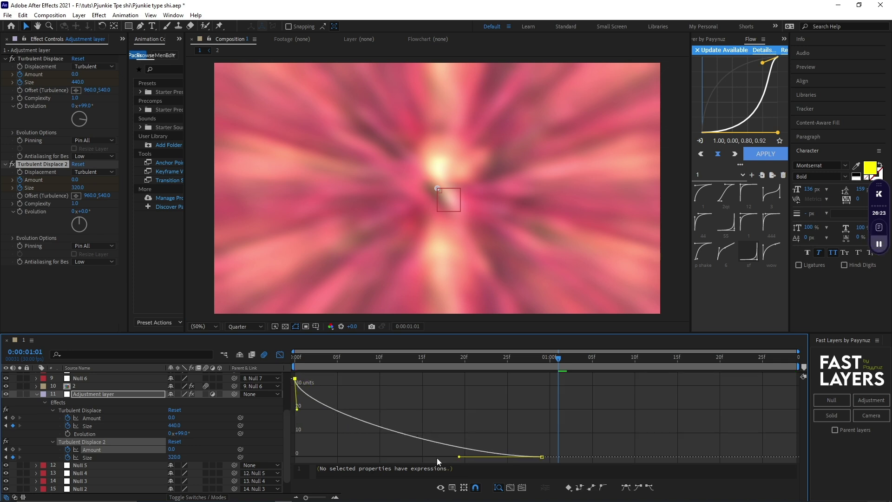
left_click_drag(458, 457, 455, 457)
left_click(280, 355)
left_click(49, 15)
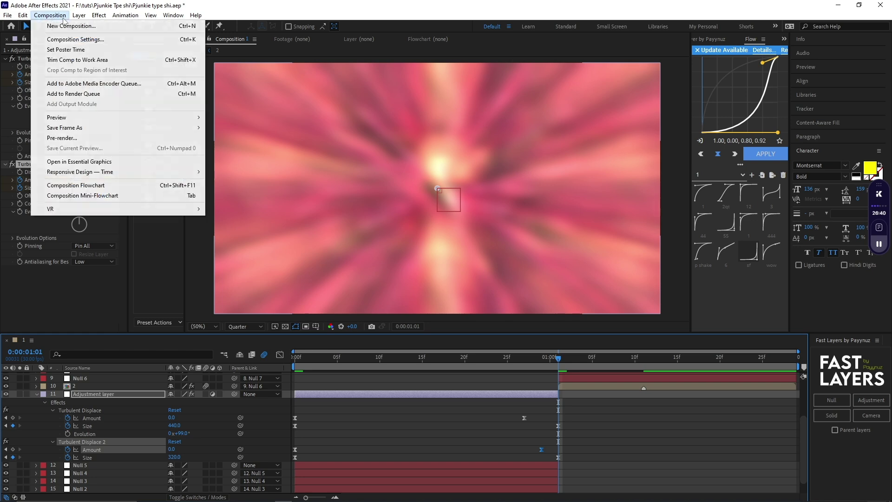
mouse_move(22, 15)
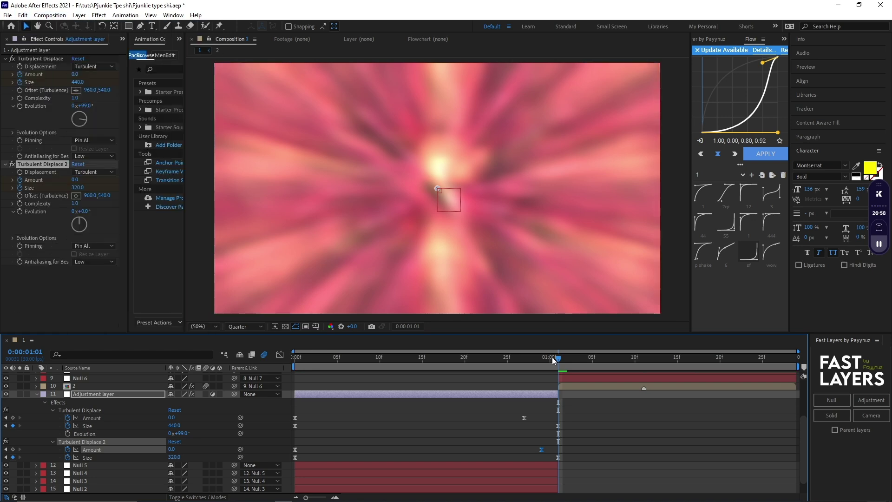
- Read the Amount curve into Flow, apply it to the second Turbulent Displace's Size keyframes, and preview the animation
left_click(552, 358)
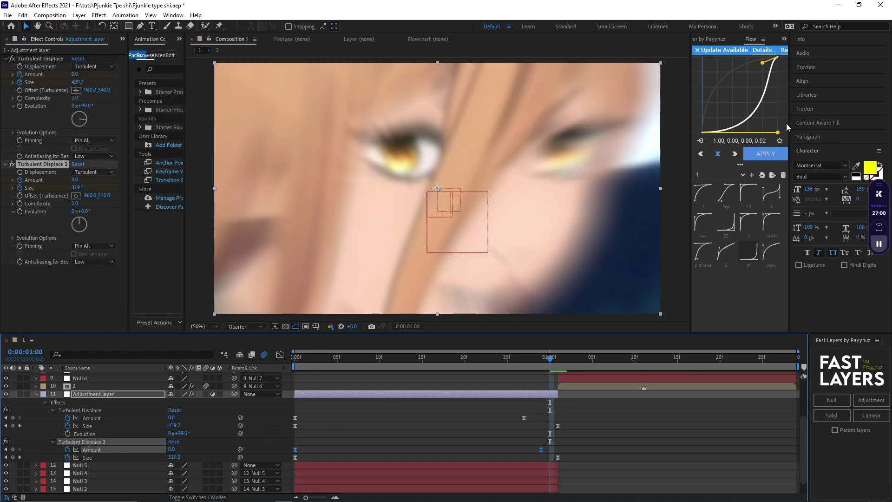
left_click(700, 141)
left_click(88, 457)
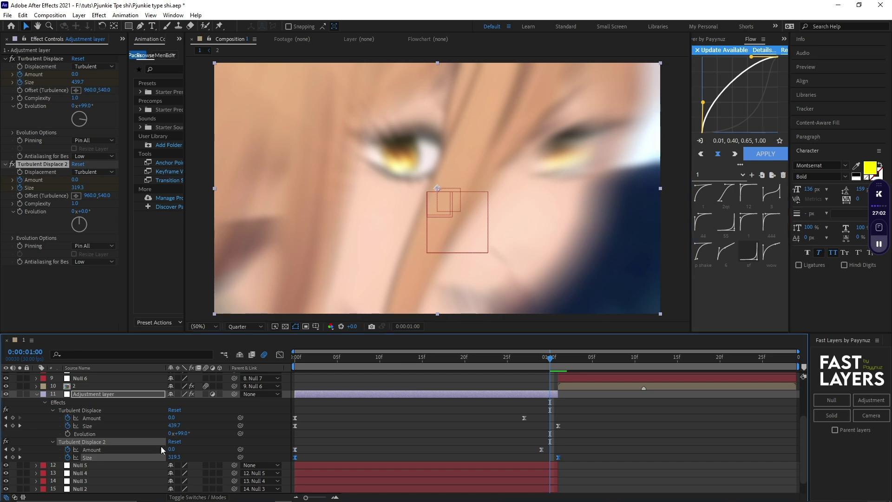
left_click(765, 153)
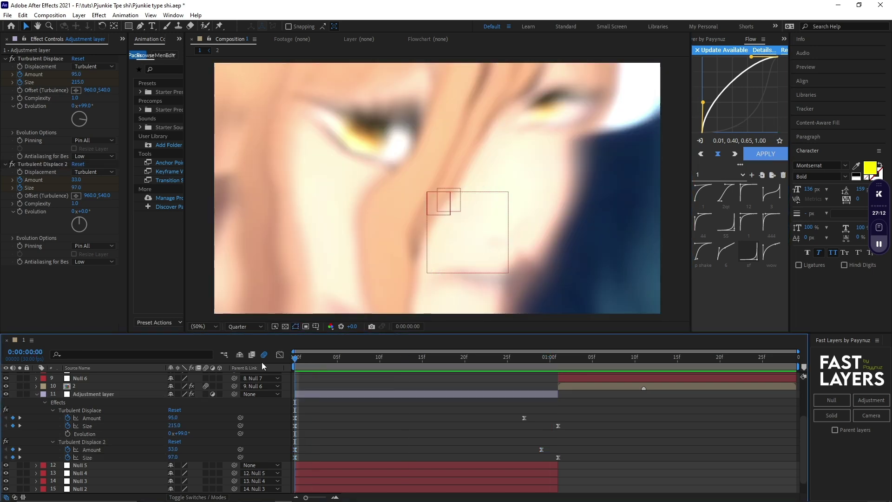
key("space")
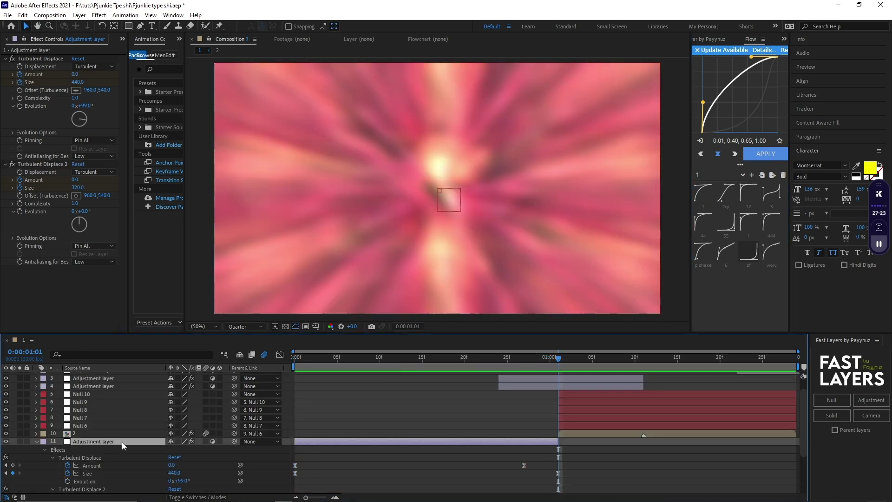
- Duplicate the Turbulent Displace adjustment layer, place the copy above Null 10 starting at 0:00:01:01, reveal its keyframes and preview
key("ctrl+d")
left_click_drag(123, 441, 130, 394)
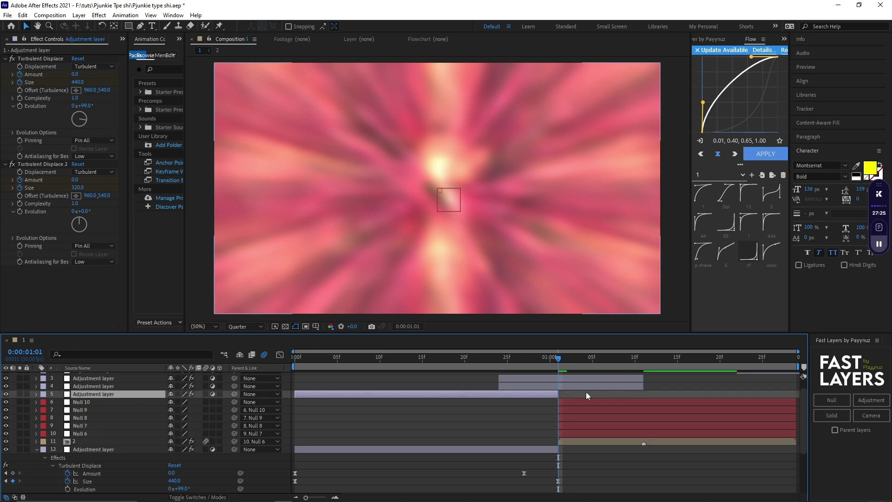
left_click_drag(429, 396, 665, 397)
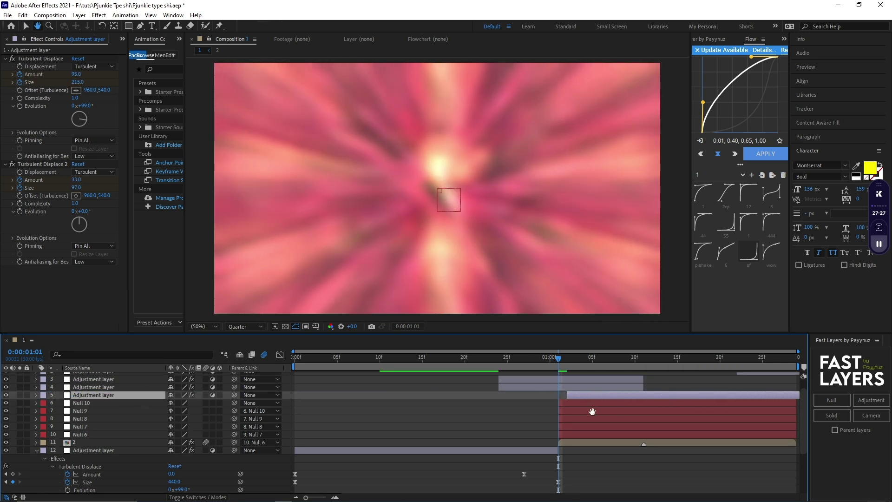
scroll(592, 411, "up", 1)
left_click_drag(590, 407, 556, 408)
key("u")
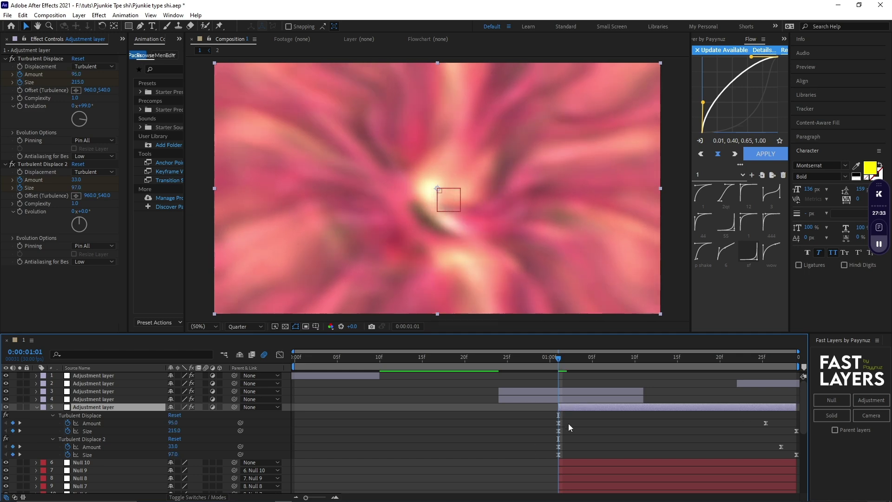
left_click(568, 422)
left_click(290, 363)
key("space")
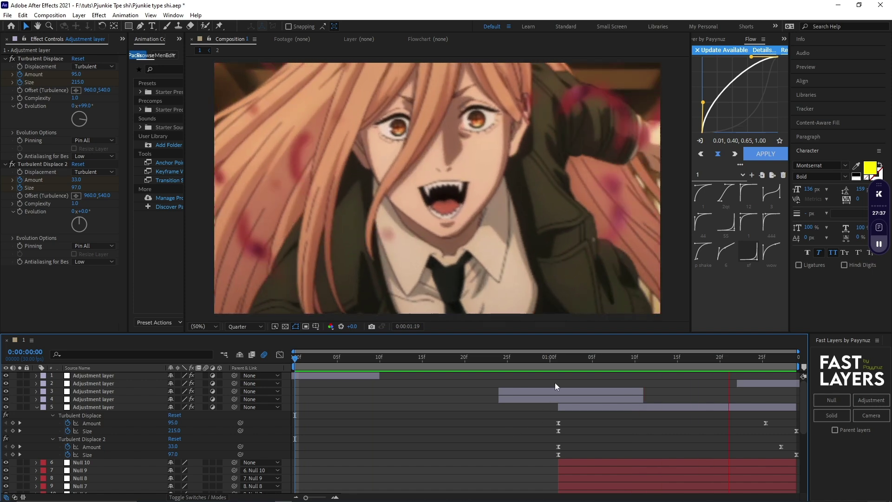
- Disable the first Turbulent Displace on the layer 5 adjustment layer and set the second one's Evolution to 19°
left_click(584, 408)
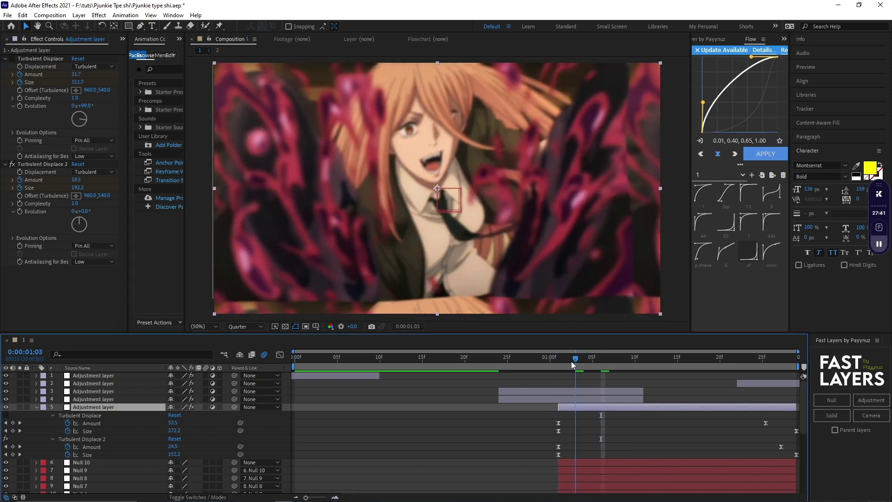
left_click_drag(571, 361, 529, 360)
key("space")
left_click(542, 362)
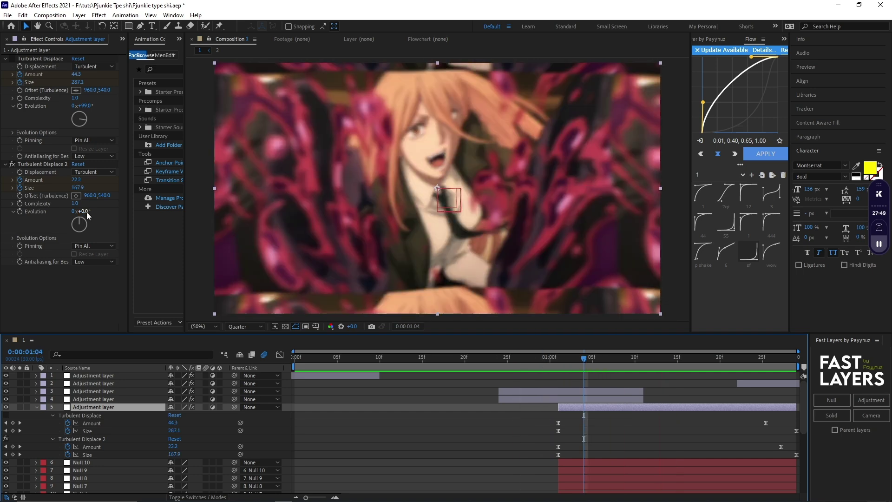
left_click_drag(86, 213, 95, 212)
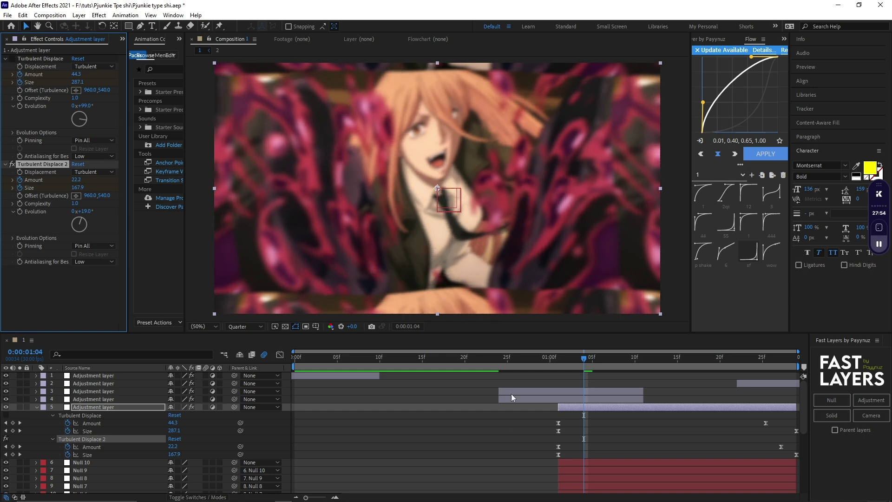
left_click(581, 363)
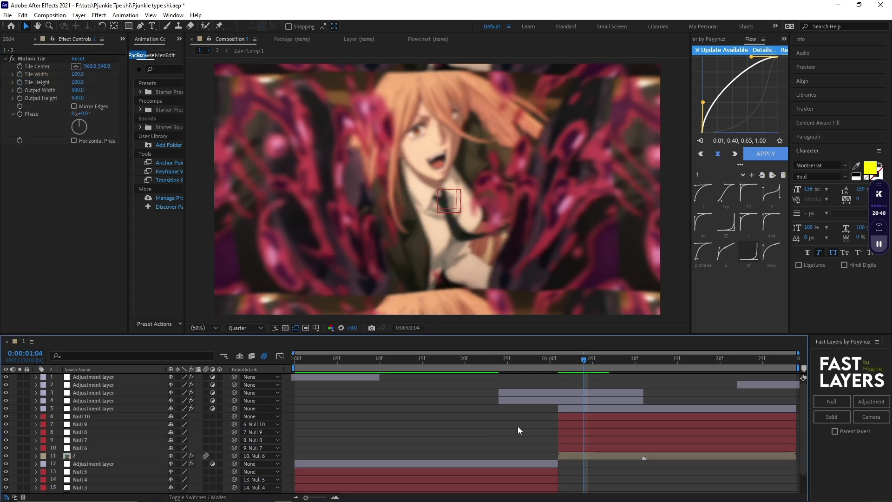
- Open precomp 2, add an adjustment layer above the clip and apply the Warp effect to it
left_click(603, 454)
left_click(598, 456)
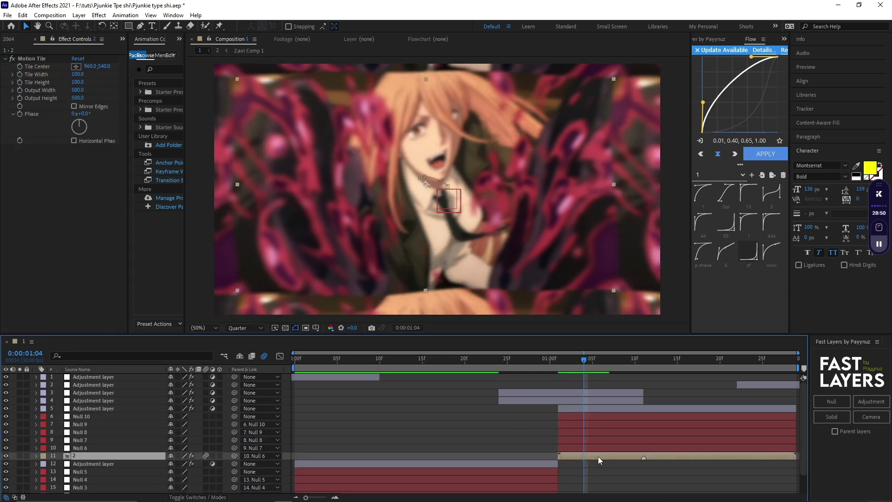
double_click(598, 457)
left_click_drag(336, 356, 295, 389)
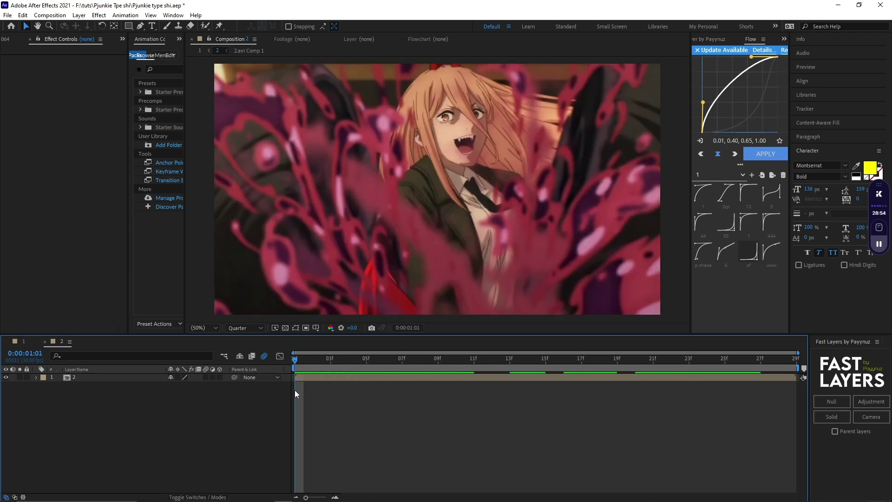
left_click(866, 405)
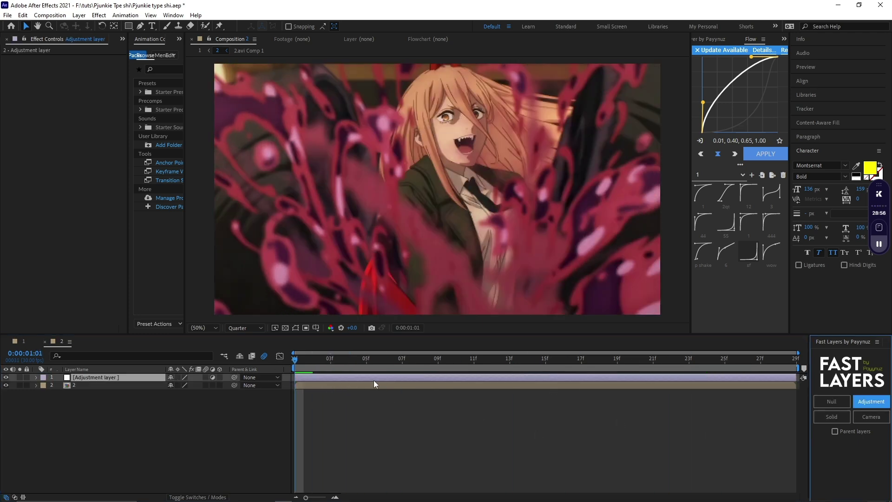
key("ctrl+space")
type("warp")
key("Return")
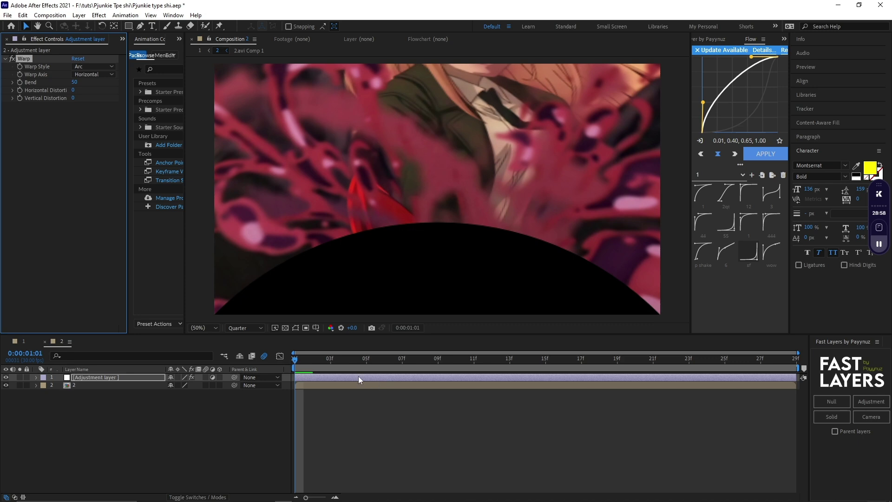
- Set the Warp Style to Squeeze in precomp 2 and keyframe Bend at 30 at 0:00:01:01
left_click(21, 341)
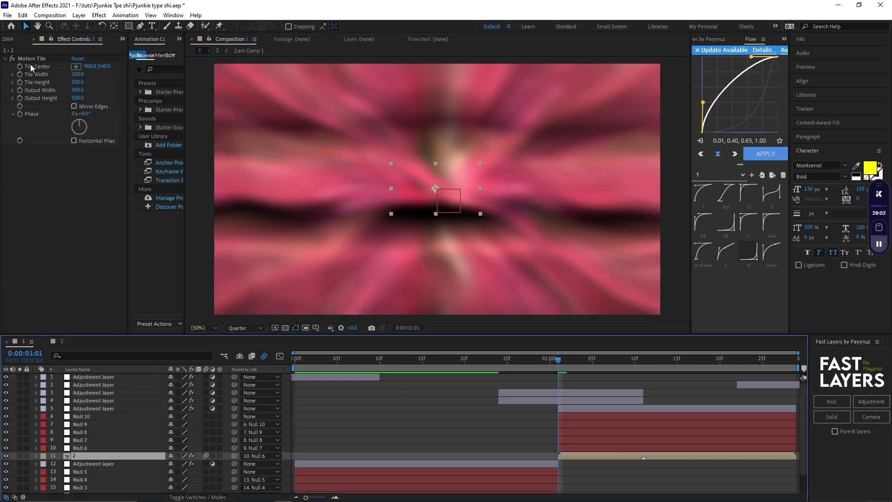
double_click(574, 455)
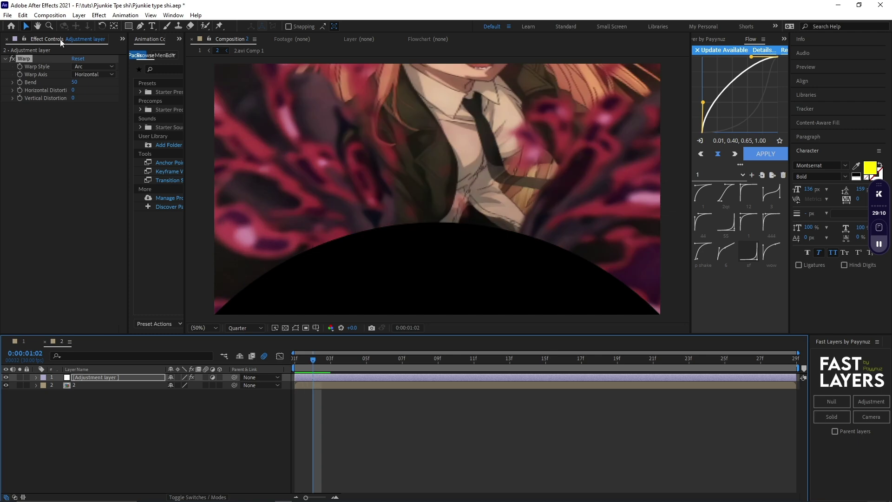
left_click(93, 66)
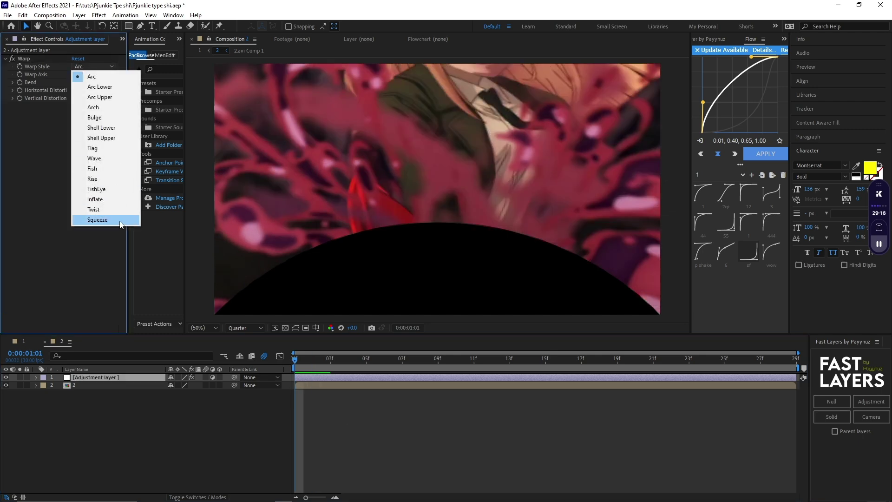
left_click(89, 221)
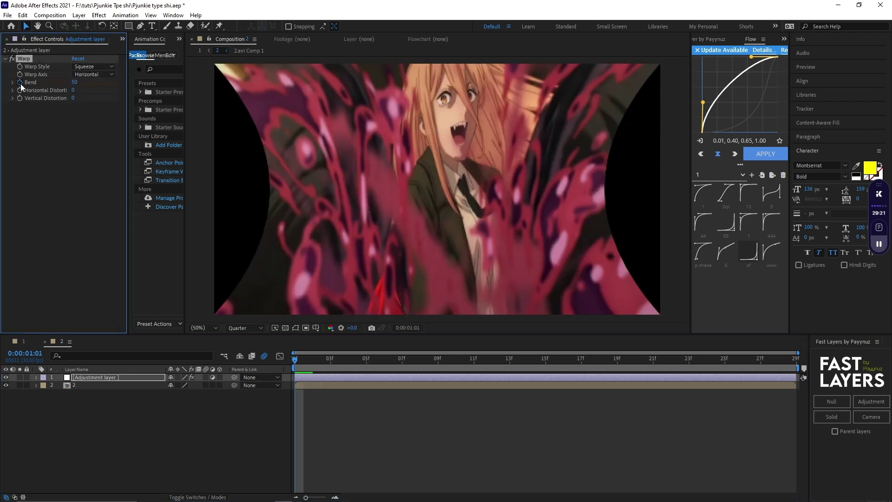
left_click(20, 83)
left_click(77, 82)
left_click(80, 120)
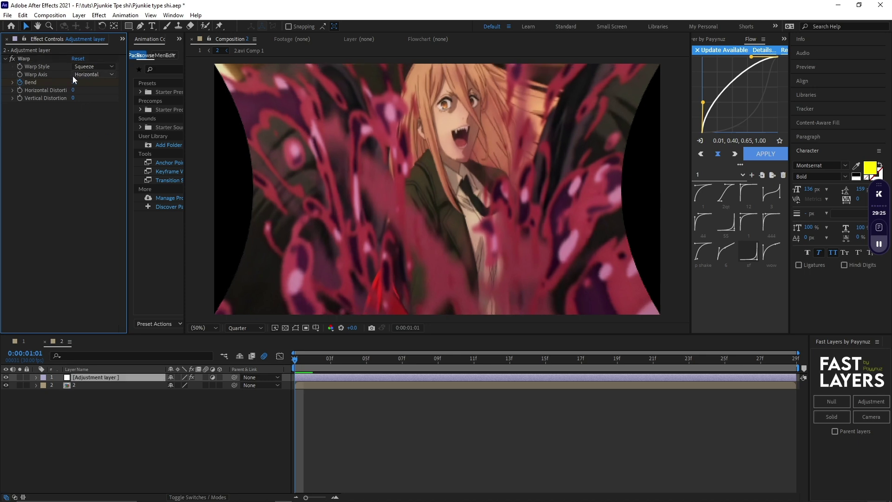
left_click_drag(75, 82, 75, 85)
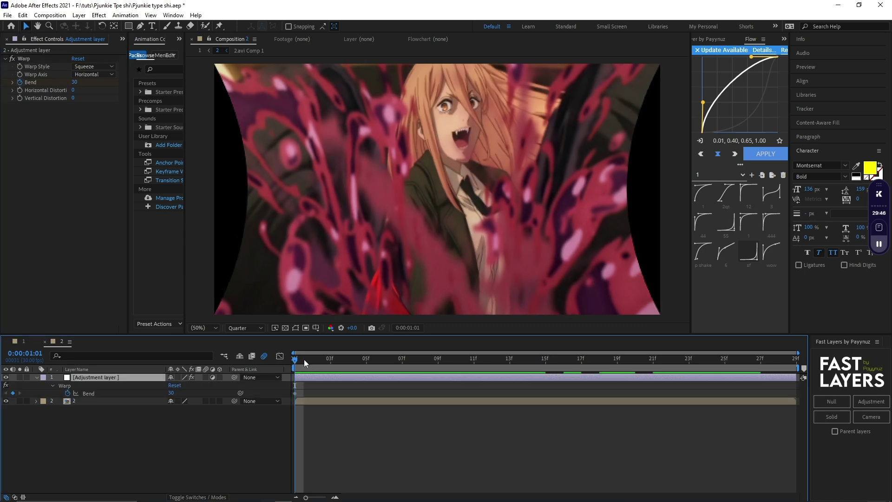
- Keyframe the Warp effect's Bend at -3 at 0:00:01:22
left_click_drag(305, 363, 651, 361)
left_click(75, 83)
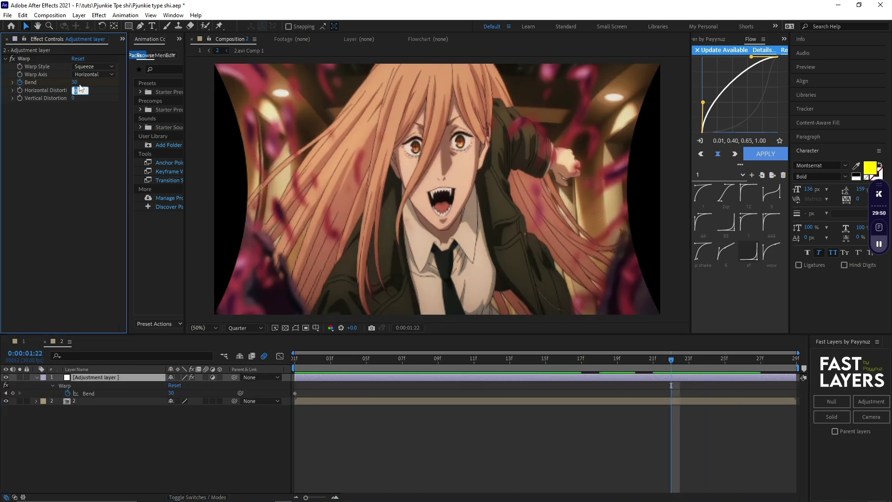
type("-3")
key("Return")
- Ease the Bend keyframes and shape their value curve into a steep start with a long, gradual ease-out
key("shift+F3")
key("F9")
left_click(416, 401)
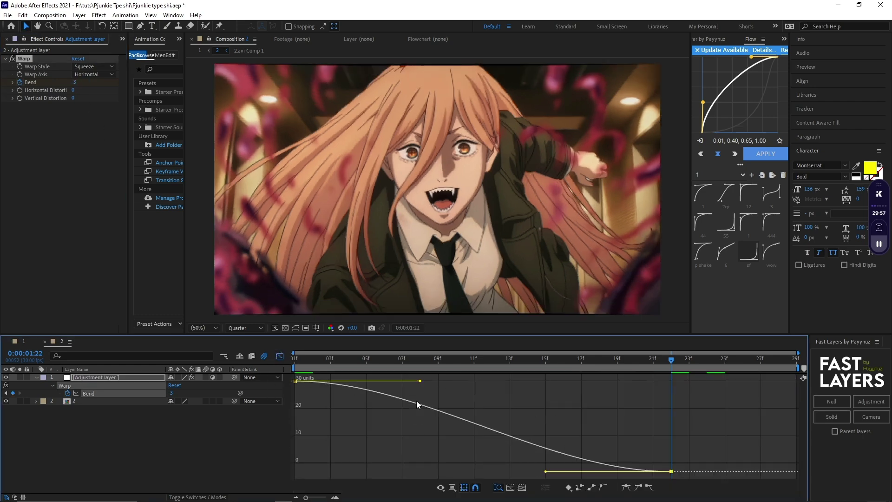
left_click_drag(420, 381, 305, 441)
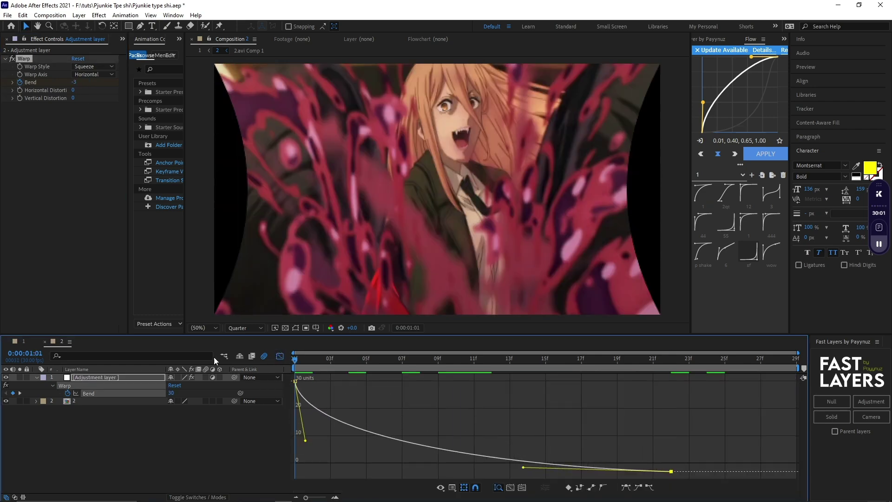
left_click_drag(539, 471, 417, 467)
left_click_drag(307, 447, 304, 435)
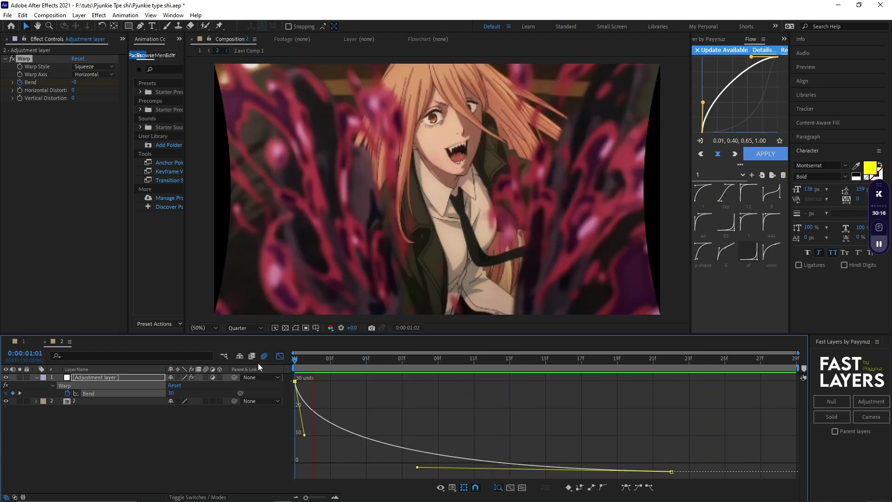
left_click(280, 357)
- Apply Motion Tile to the Warp adjustment layer with Output Width and Height at 200 and Mirror Edges enabled
key("ctrl+space")
left_click(280, 339)
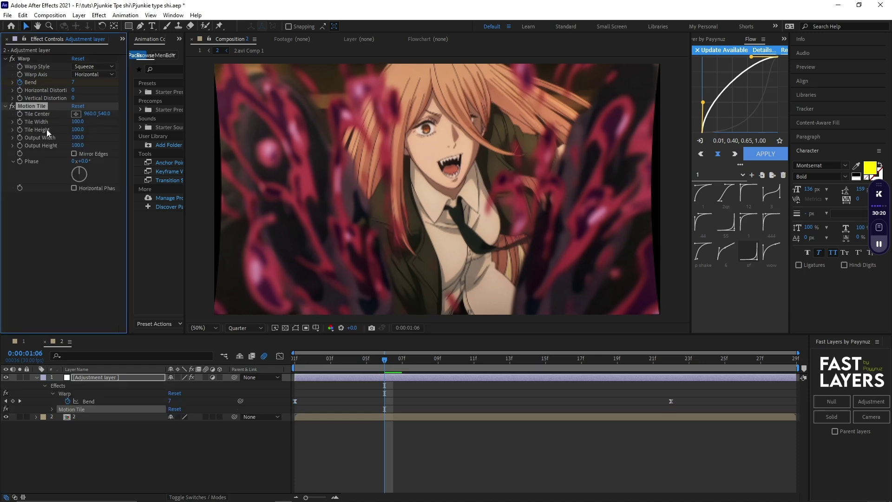
left_click(77, 145)
type("200")
left_click(78, 138)
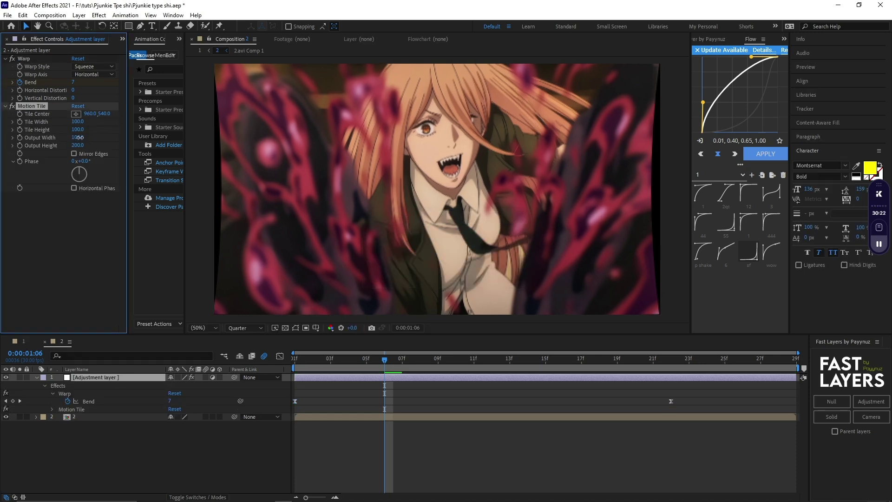
type("200")
left_click(81, 154)
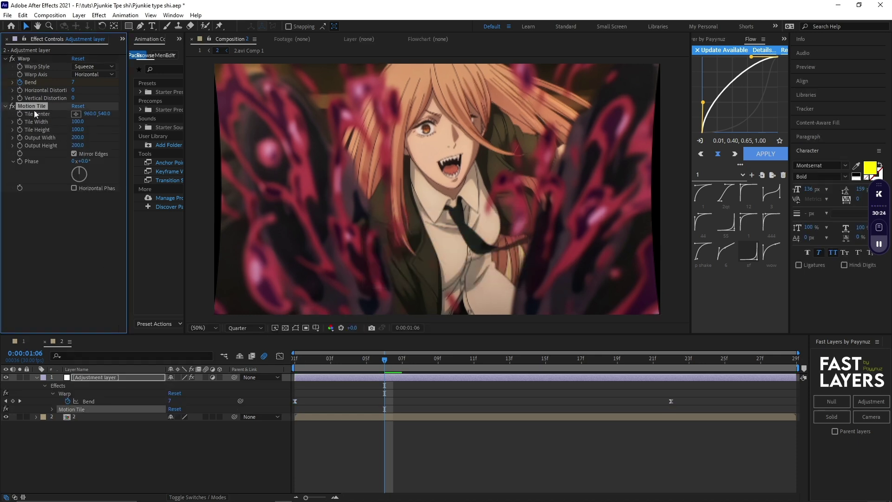
- Move Motion Tile above Warp in the effect order and preview precomp 2 from its start
left_click_drag(35, 111, 45, 56)
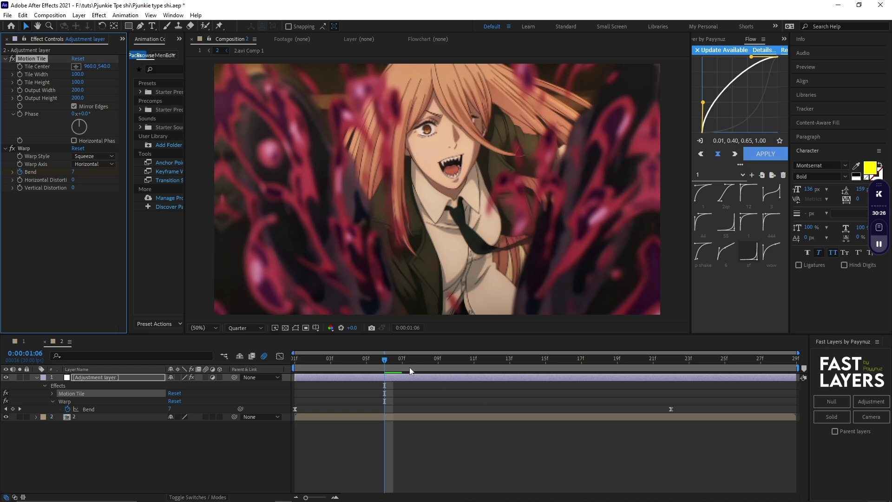
left_click_drag(385, 361, 199, 367)
key("space")
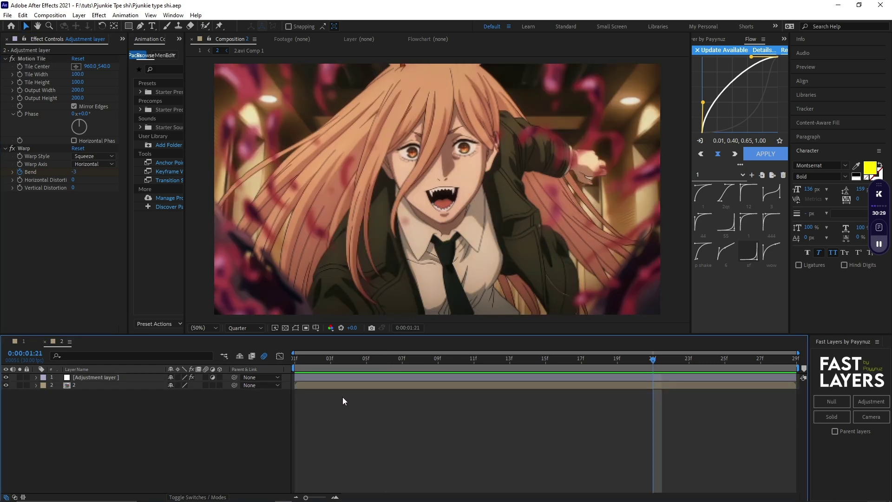
- Add a new adjustment layer at the top of precomp 2 and apply the S_Shake effect to it
left_click(870, 402)
left_click(297, 360)
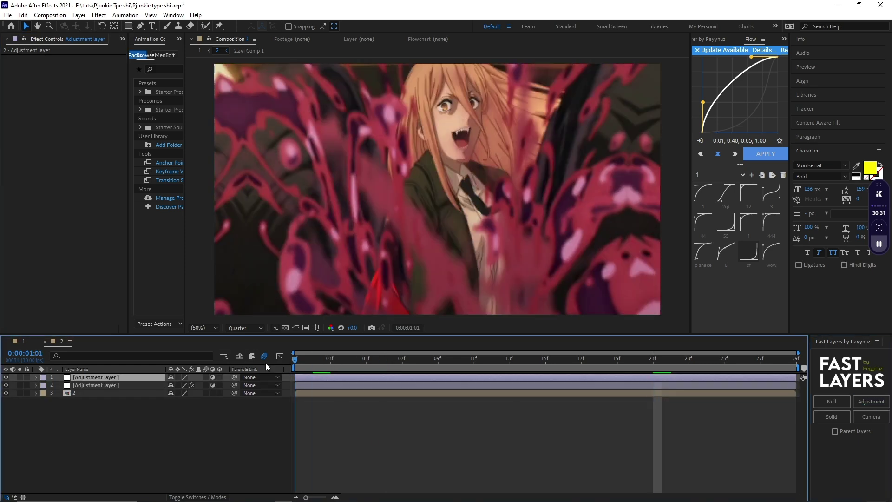
key("ctrl+space")
type("Mot")
type("s_s")
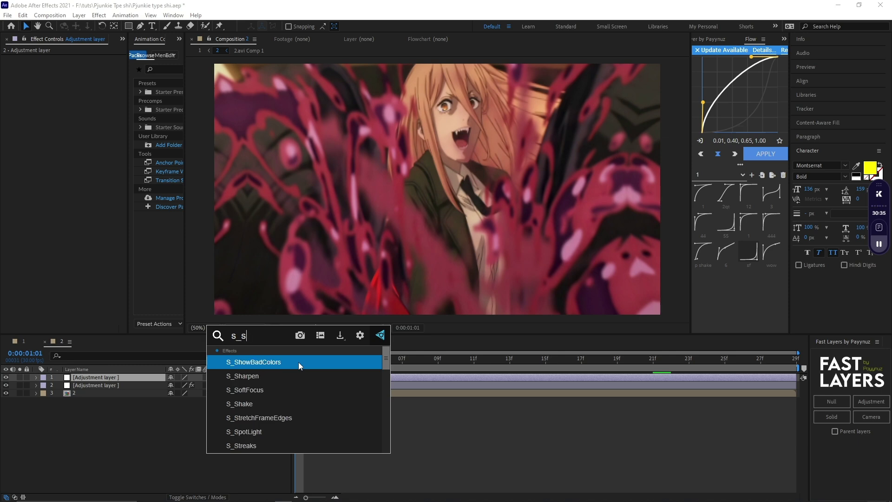
type("h")
left_click(271, 391)
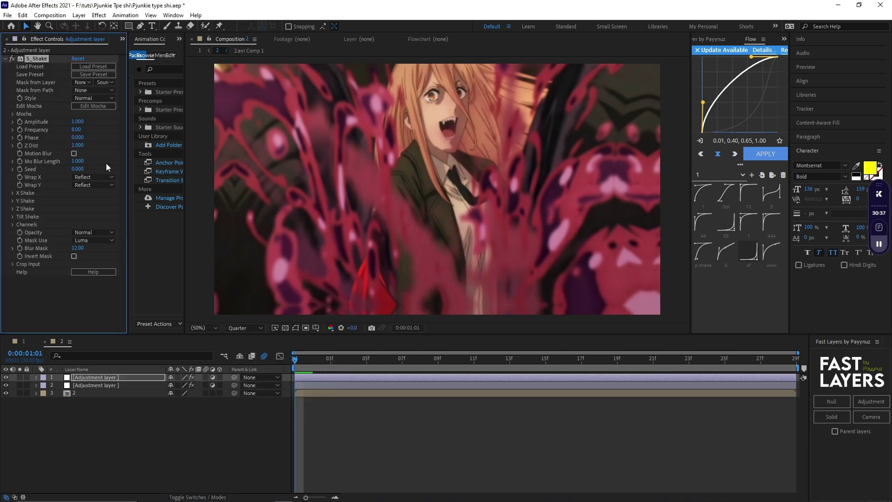
- Set the S_Shake Amplitude to 2 and keyframe it at 0:00:01:01
left_click(75, 121)
type("2")
key("Return")
left_click(20, 121)
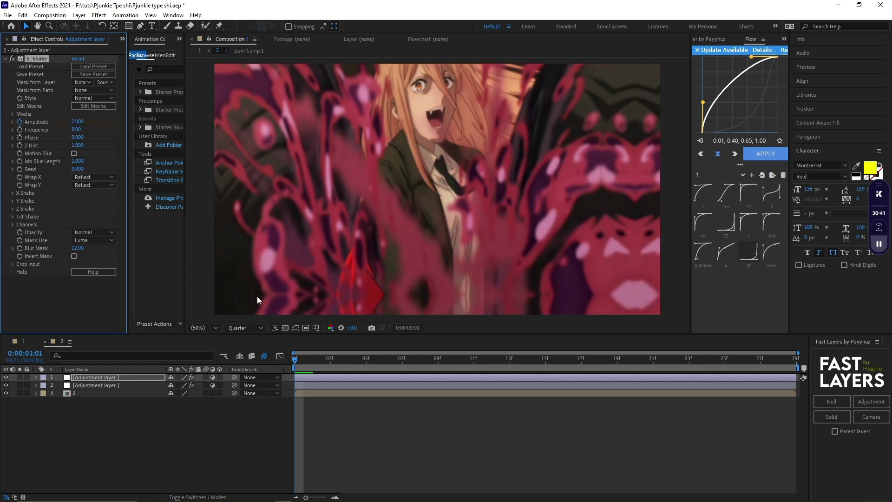
- Reveal the shake layer's keyframes and keyframe Amplitude at 0 at 0:00:01:19
key("u")
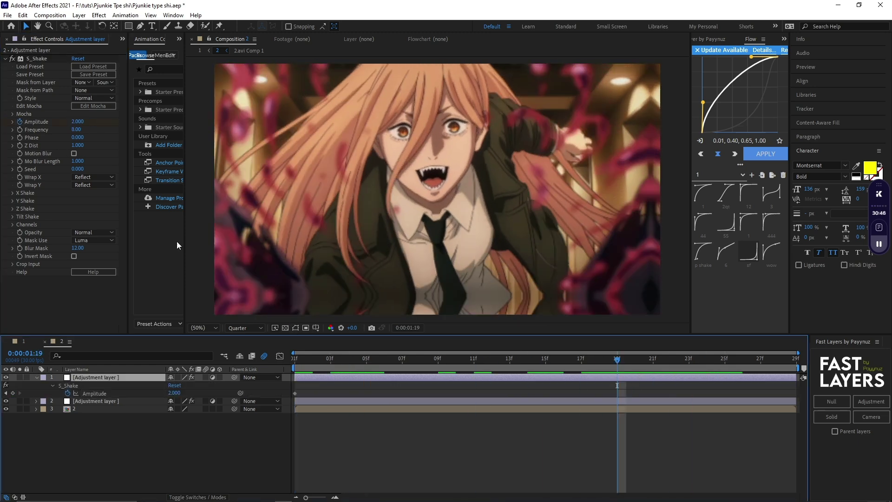
left_click(76, 121)
type("0")
key("Return")
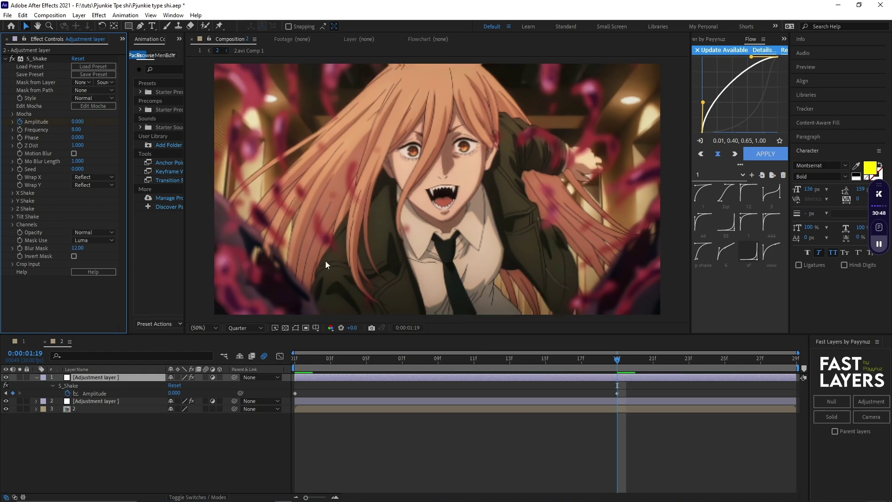
- Ease the Amplitude keyframes with the 0.00, 0.77, 0.00, 1.00 Flow curve and move the end keyframe to 0:00:01:21
left_click_drag(637, 389, 260, 399)
left_click(748, 222)
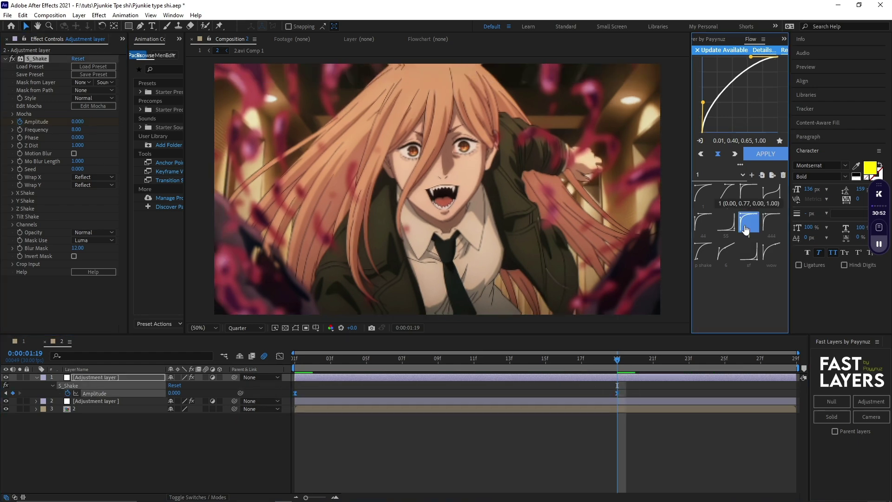
key("space")
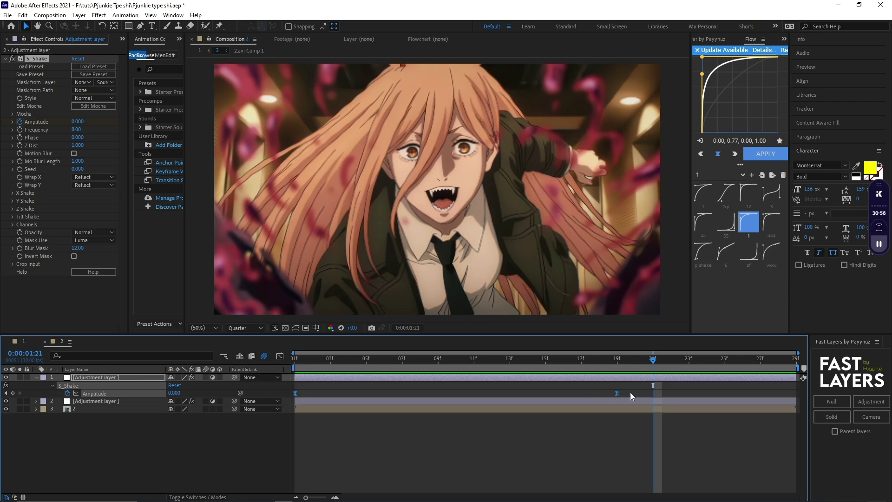
left_click_drag(630, 392, 639, 393)
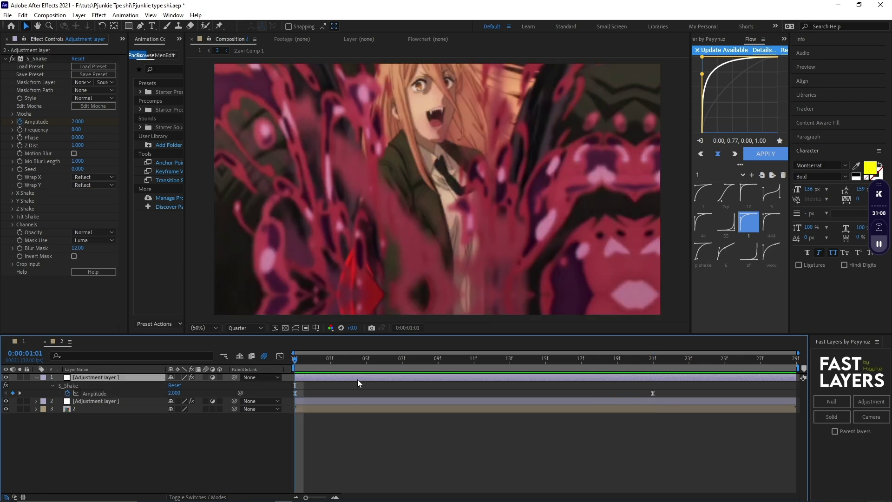
- Try shifting the shake adjustment layer slightly earlier and check the clip around 0:00:01:07 in composition 1
left_click_drag(358, 379, 345, 377)
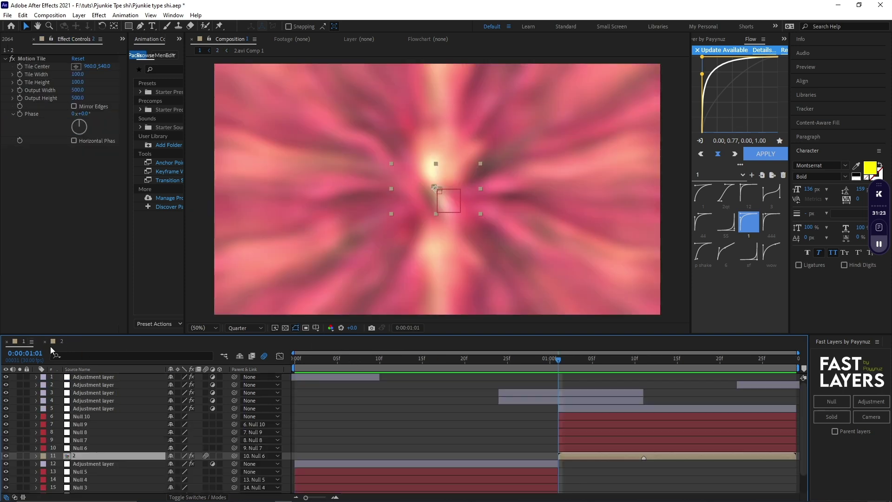
left_click_drag(571, 363, 611, 363)
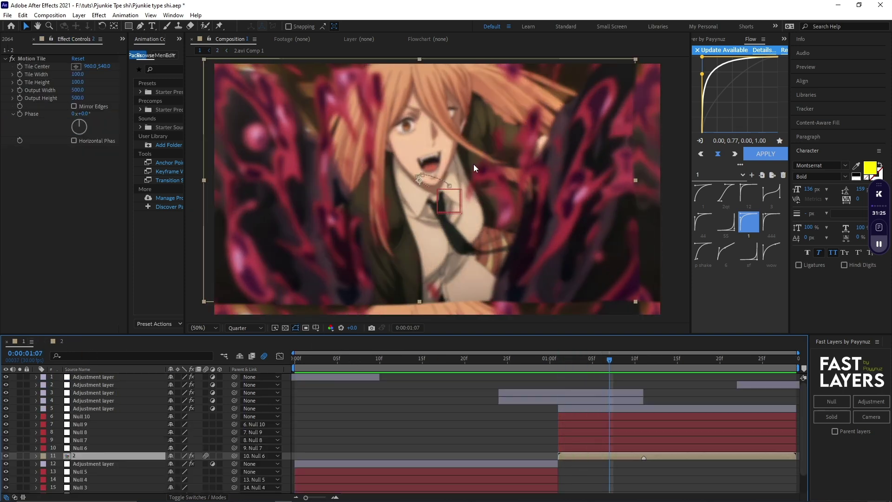
double_click(599, 456)
left_click_drag(416, 377, 428, 379)
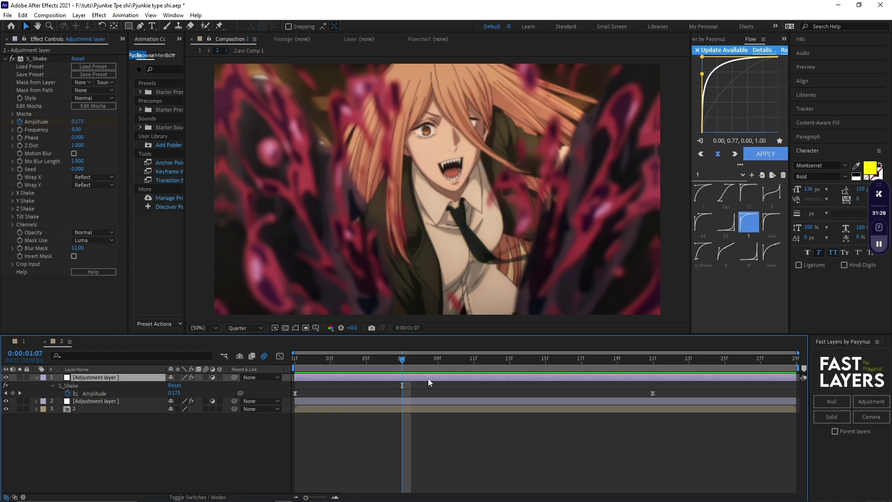
- Reshape the Amplitude value curve so it drops steeply from the first keyframe and eases out gradually
left_click_drag(385, 426, 190, 341)
left_click_drag(295, 451, 294, 472)
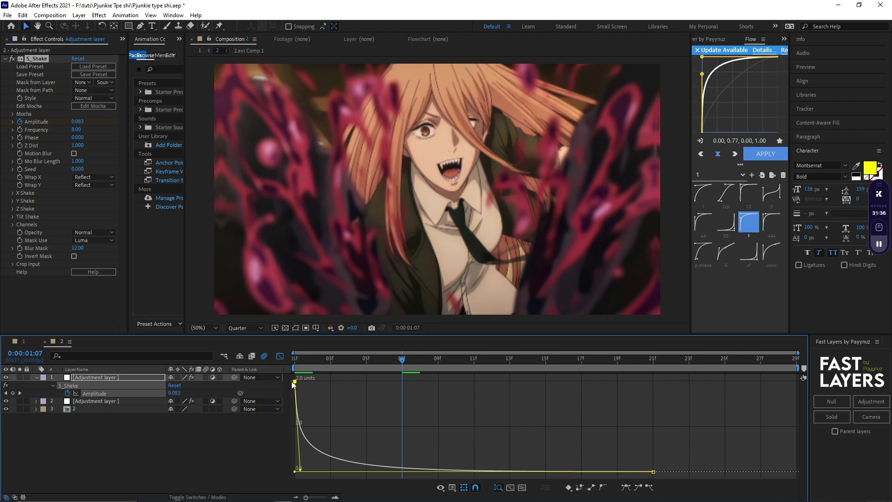
left_click(280, 356)
- Shift the shake adjustment layer one frame earlier and preview precomp 2 from its start
left_click_drag(325, 378, 308, 377)
left_click_drag(330, 360, 311, 364)
key("space")
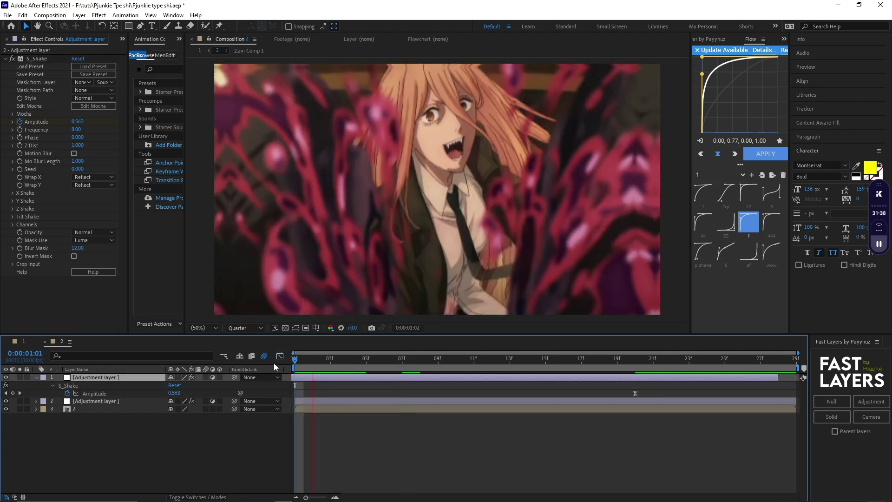
- Return to composition 1 and preview the whole transition from 0:00:00:00
left_click(22, 342)
key("space")
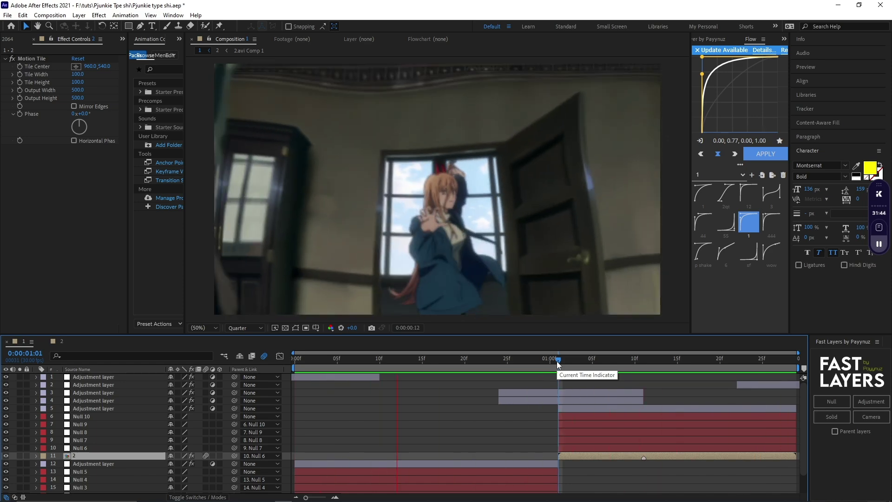
key("Home")
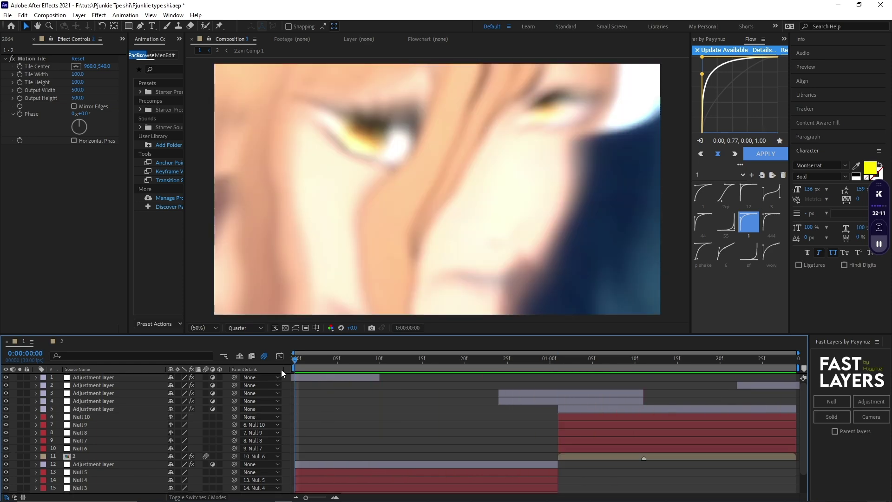